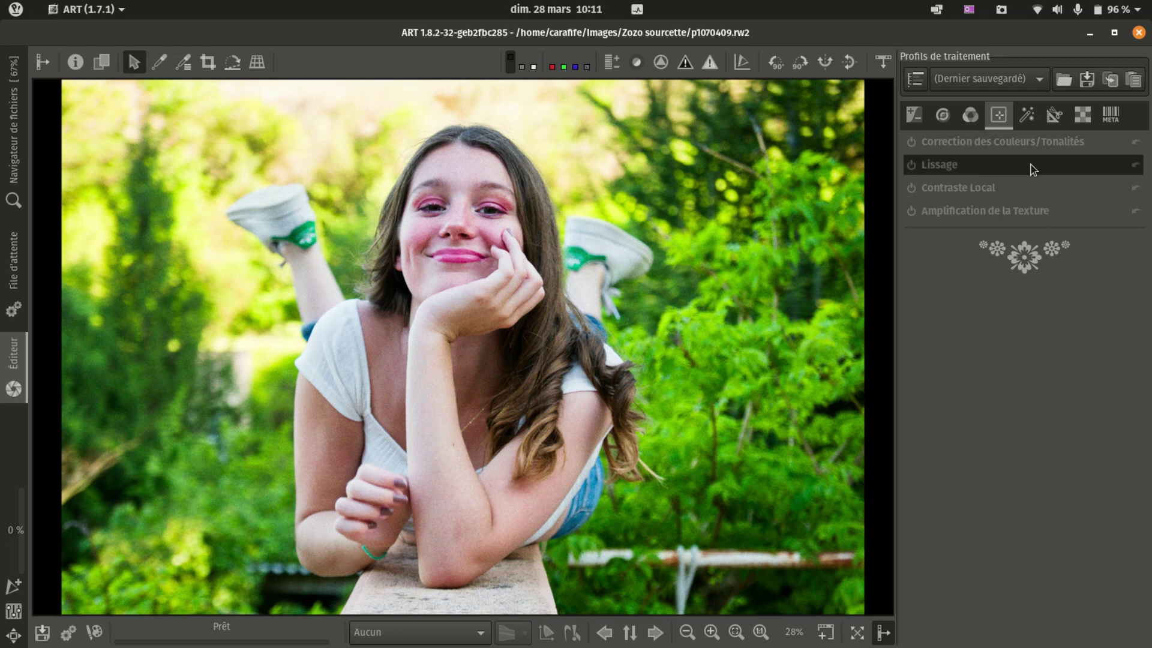
Examine the parameters and masks of Amplification de la Texture, plus the settings of Contraste Local and Lissage
{"action": "left_click", "coordinate": [1010, 211]}
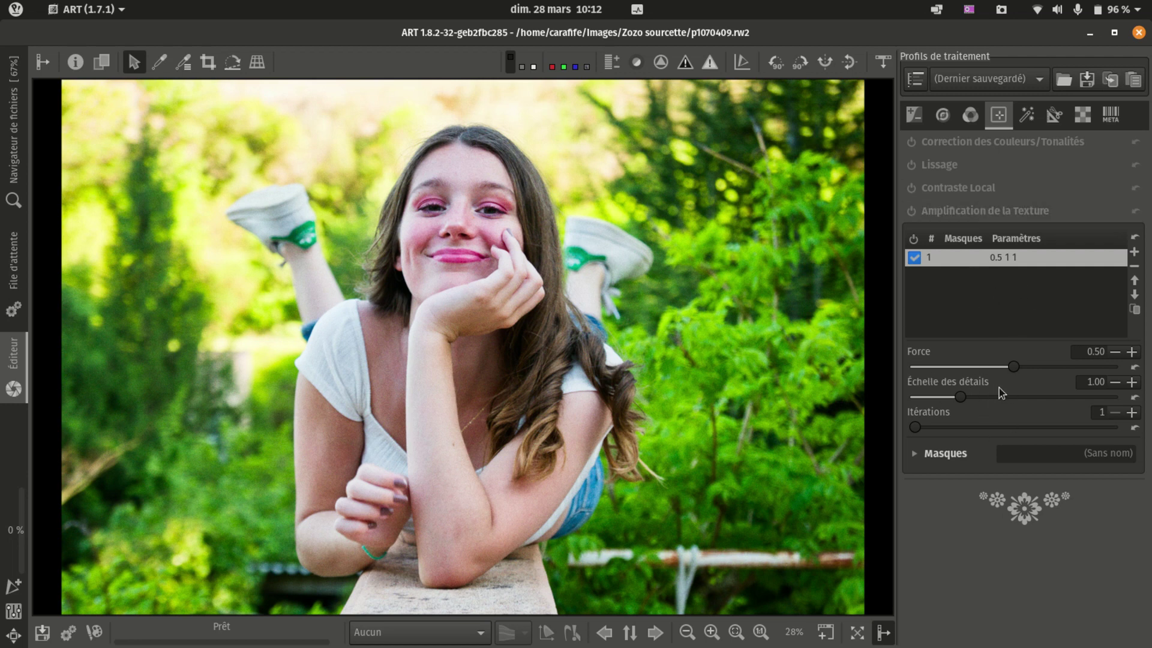
{"action": "left_click", "coordinate": [916, 455]}
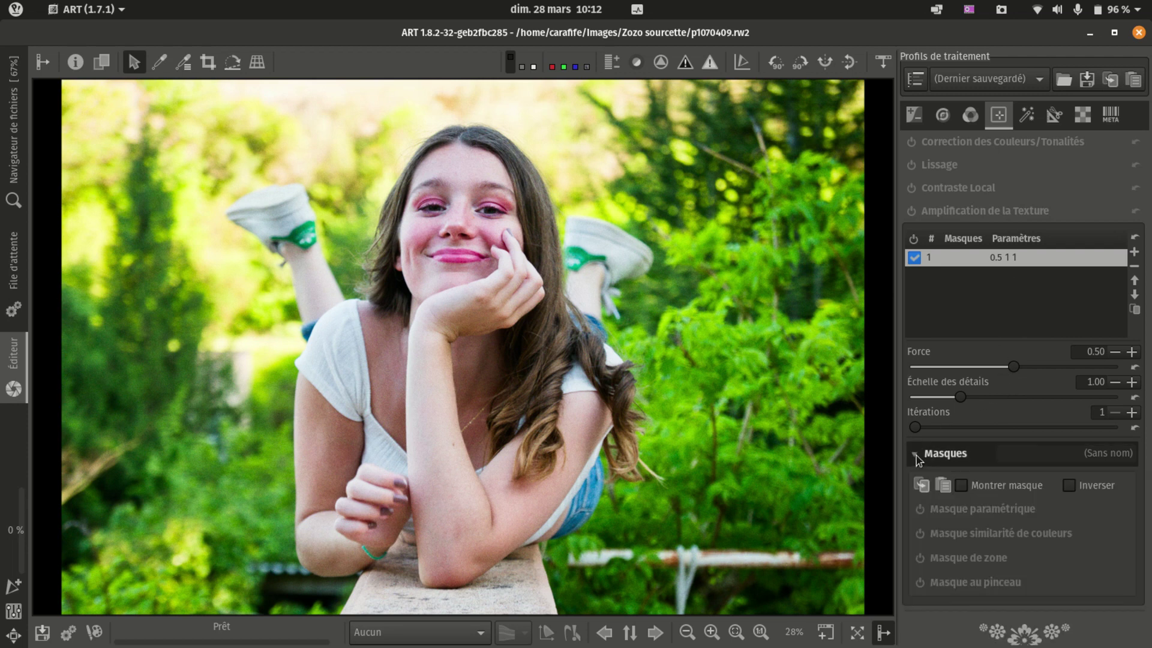
{"action": "left_click", "coordinate": [917, 455]}
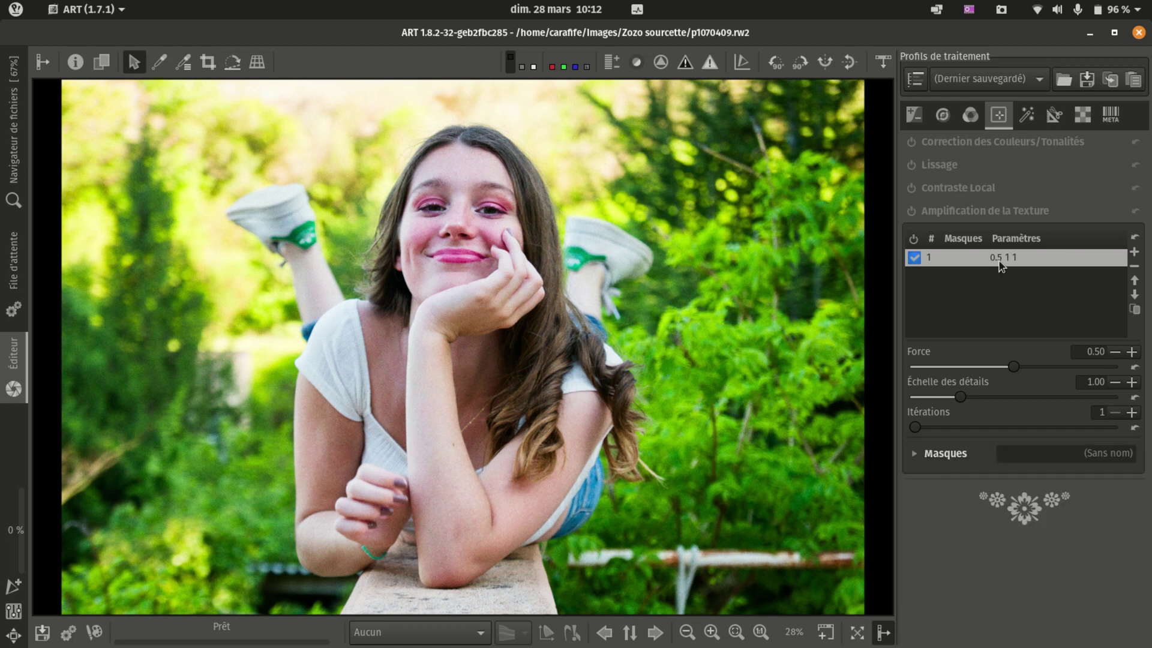
{"action": "left_click", "coordinate": [991, 211]}
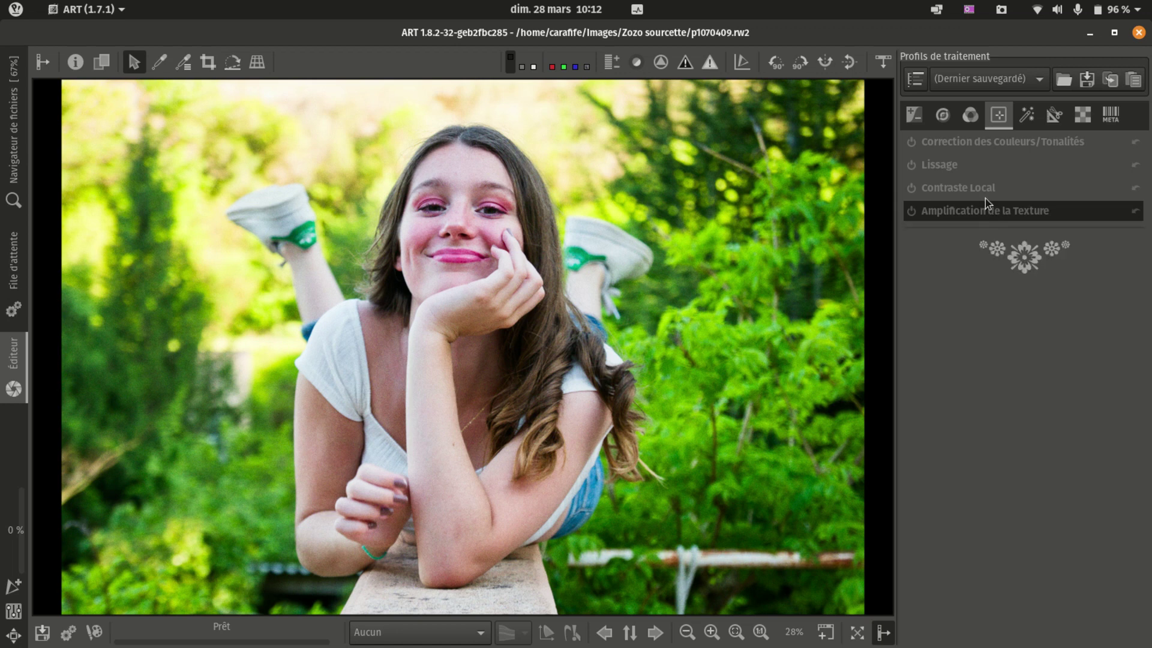
{"action": "left_click", "coordinate": [989, 188]}
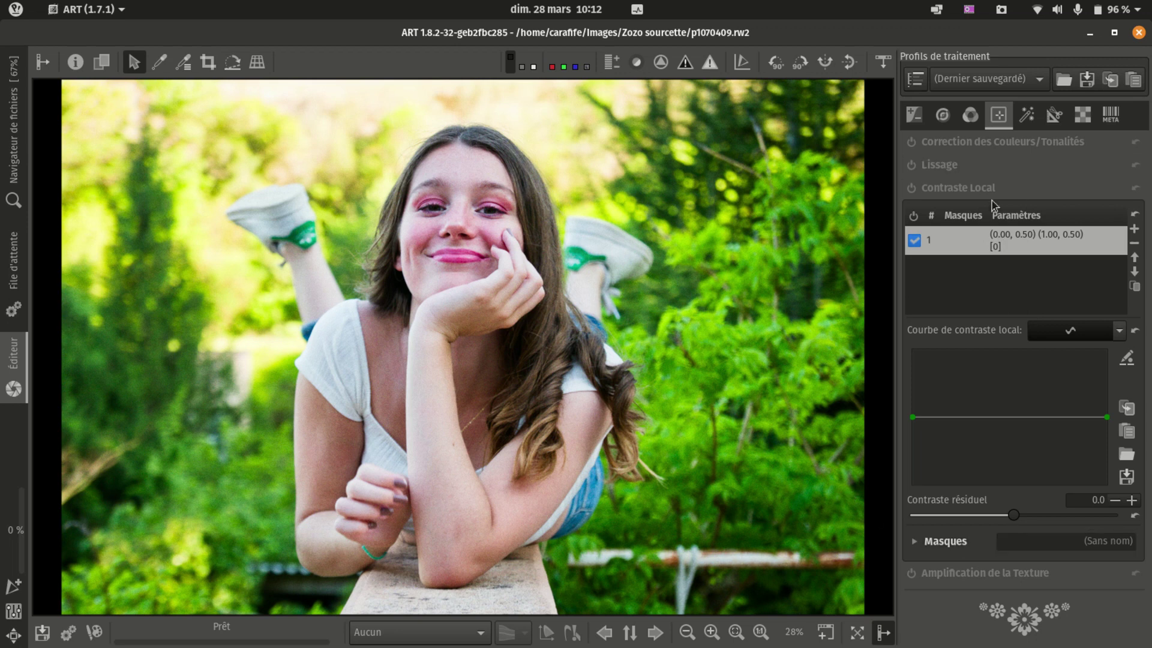
{"action": "left_click", "coordinate": [980, 188]}
{"action": "left_click", "coordinate": [972, 165]}
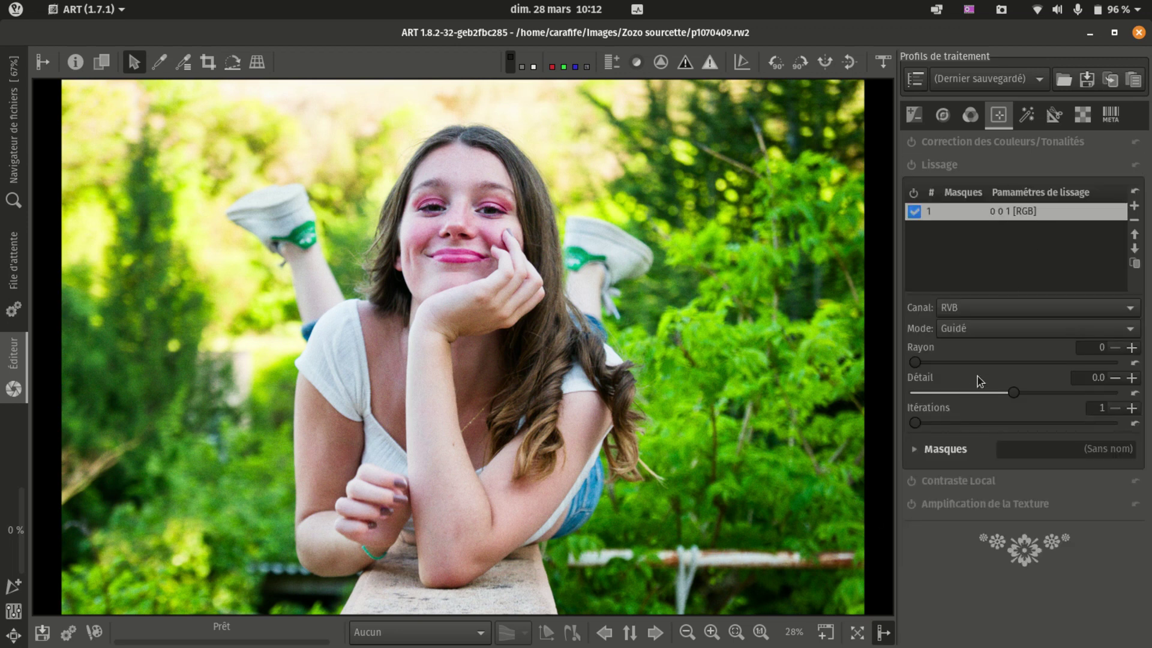
{"action": "left_click", "coordinate": [959, 164]}
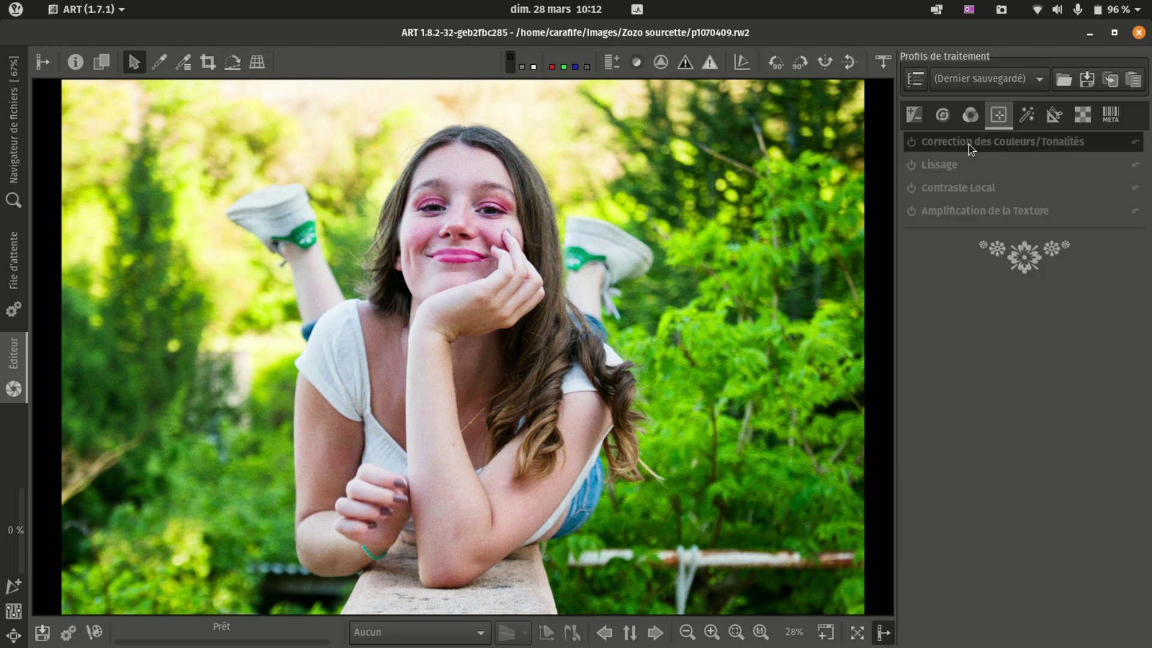
Examine the settings of Correction des Couleurs/Tonalités, from its correction list down to its masks section
{"action": "left_click", "coordinate": [972, 144]}
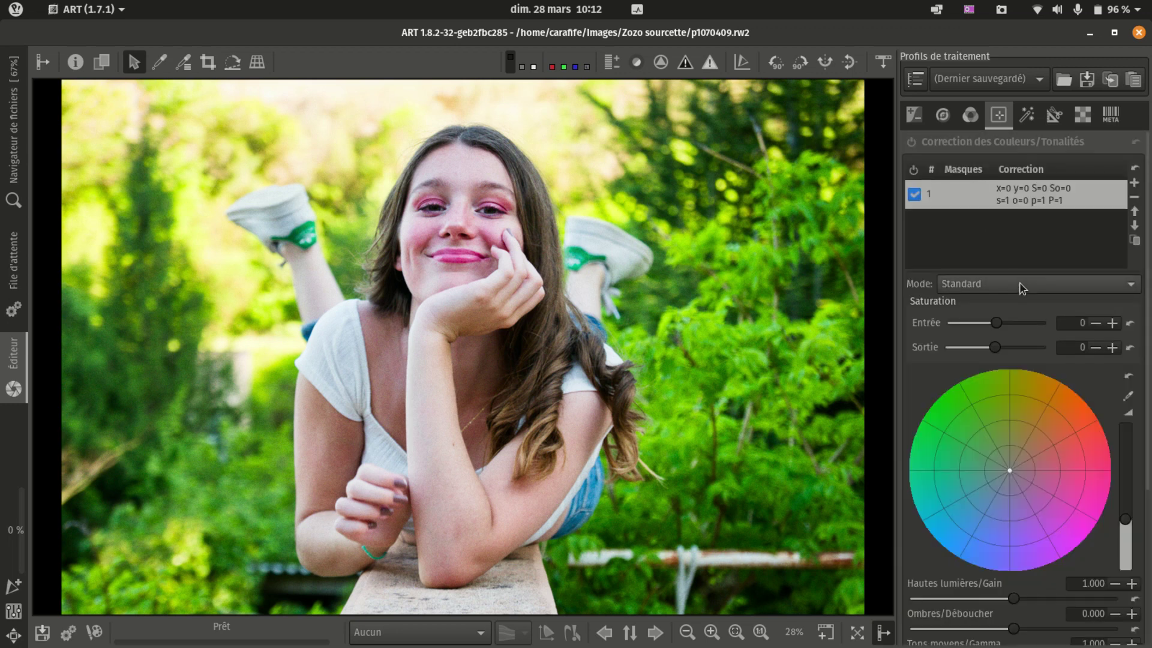
{"action": "scroll", "coordinate": [1017, 283], "scroll_direction": "down", "scroll_amount": 4}
{"action": "scroll", "coordinate": [1017, 283], "scroll_direction": "up", "scroll_amount": 4}
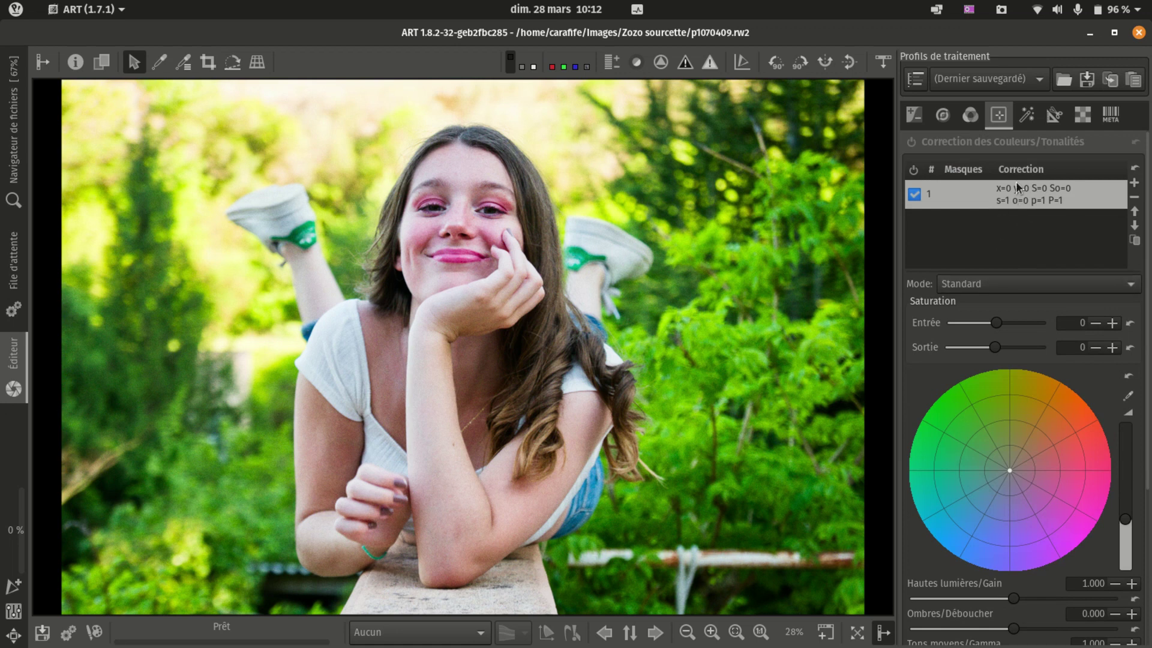
{"action": "scroll", "coordinate": [1024, 394], "scroll_direction": "down", "scroll_amount": 4}
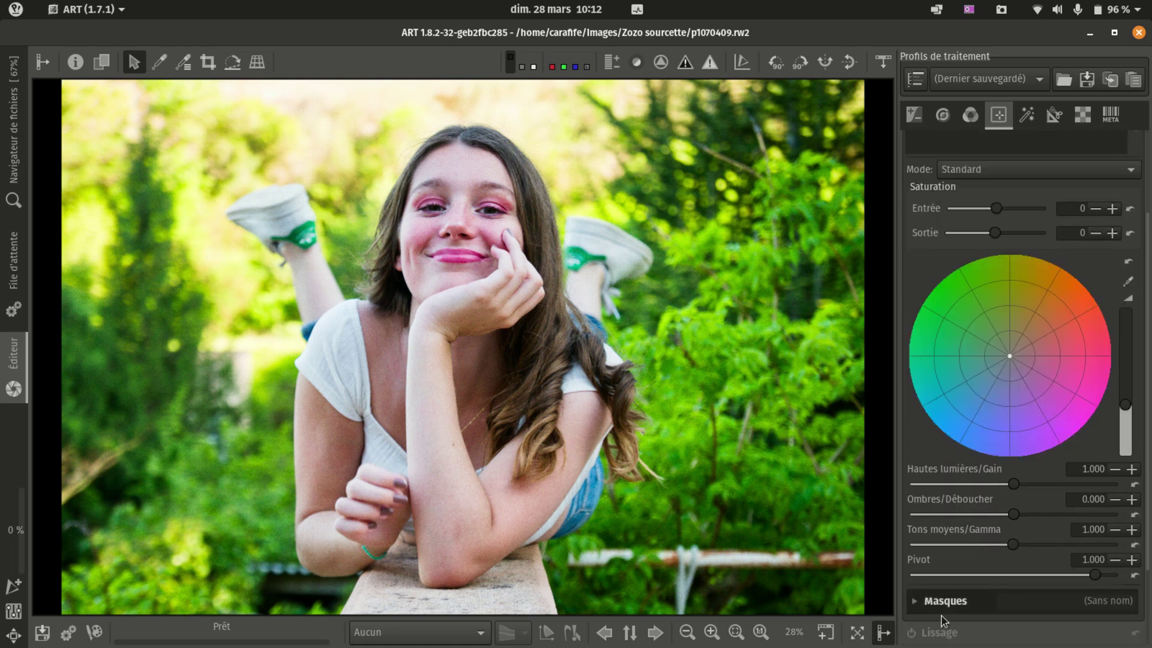
{"action": "scroll", "coordinate": [1005, 246], "scroll_direction": "up", "scroll_amount": 4}
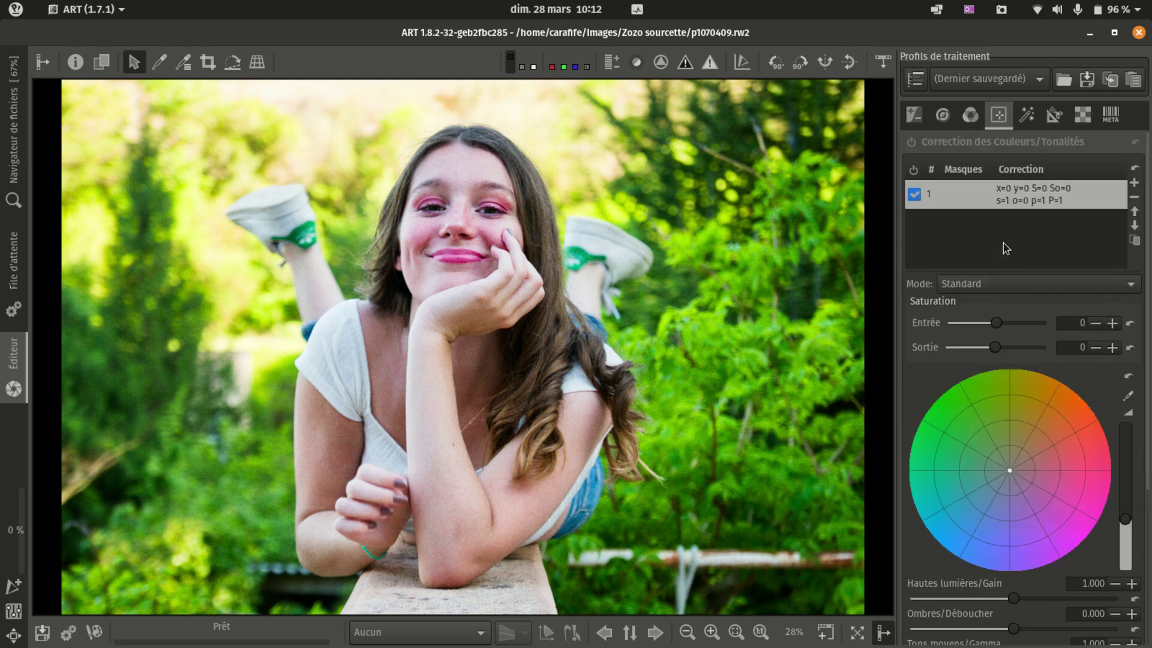
{"action": "left_click", "coordinate": [972, 146]}
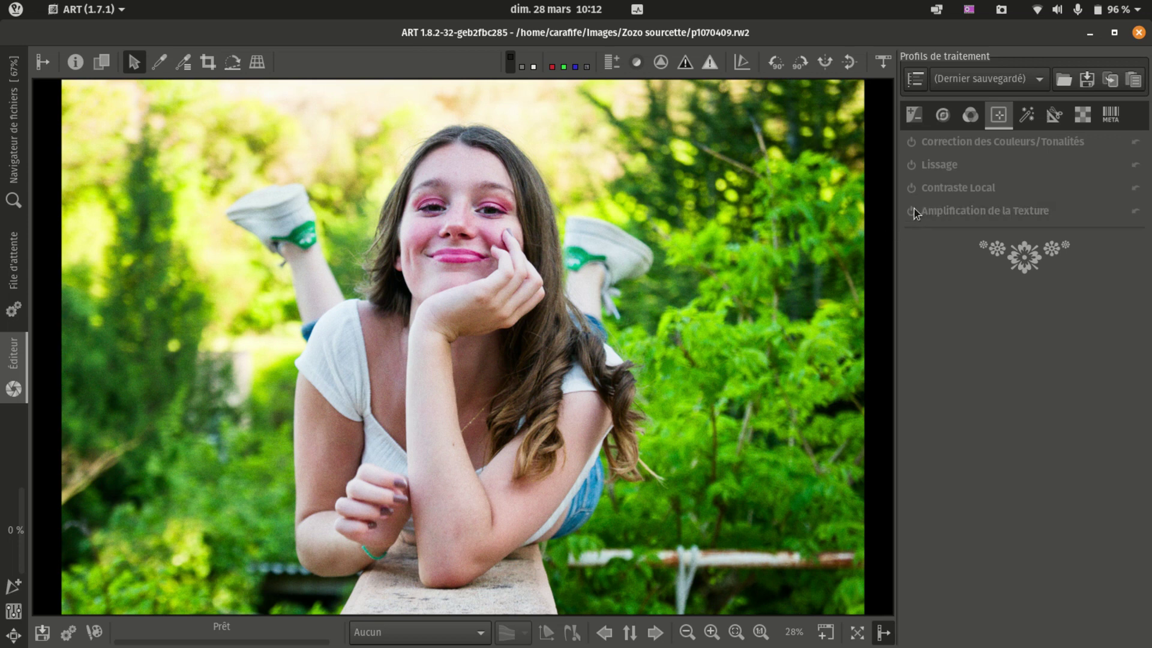
Compare the correction lists and mask sections shared by the four local adjustment tools
{"action": "left_click", "coordinate": [936, 211]}
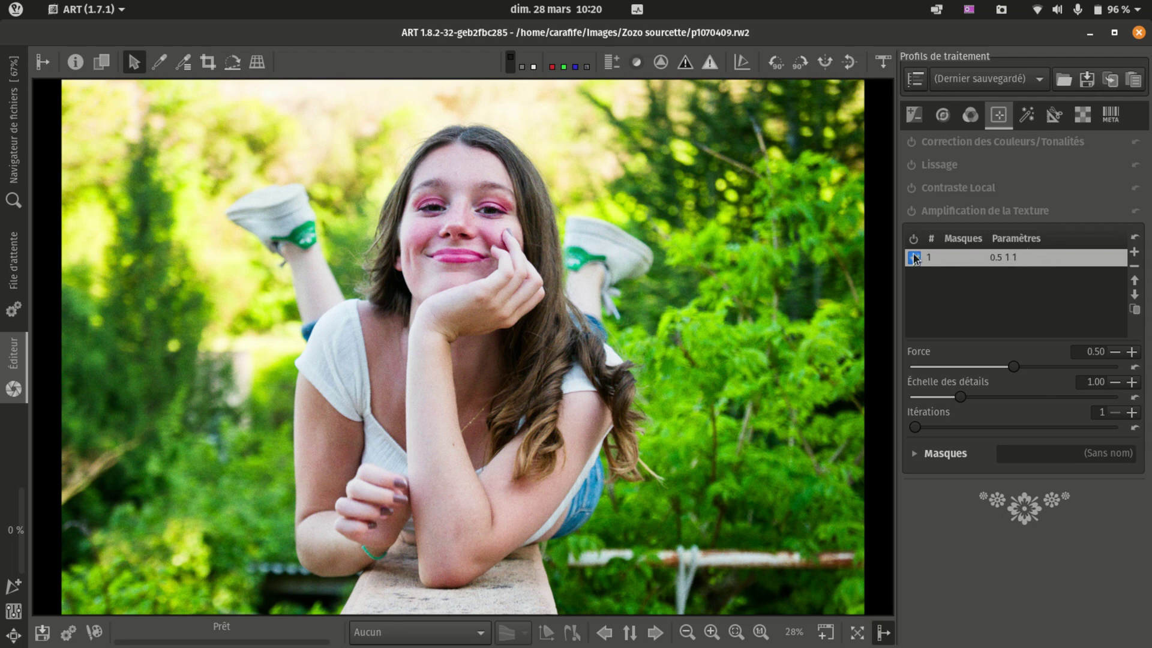
{"action": "left_click", "coordinate": [964, 207]}
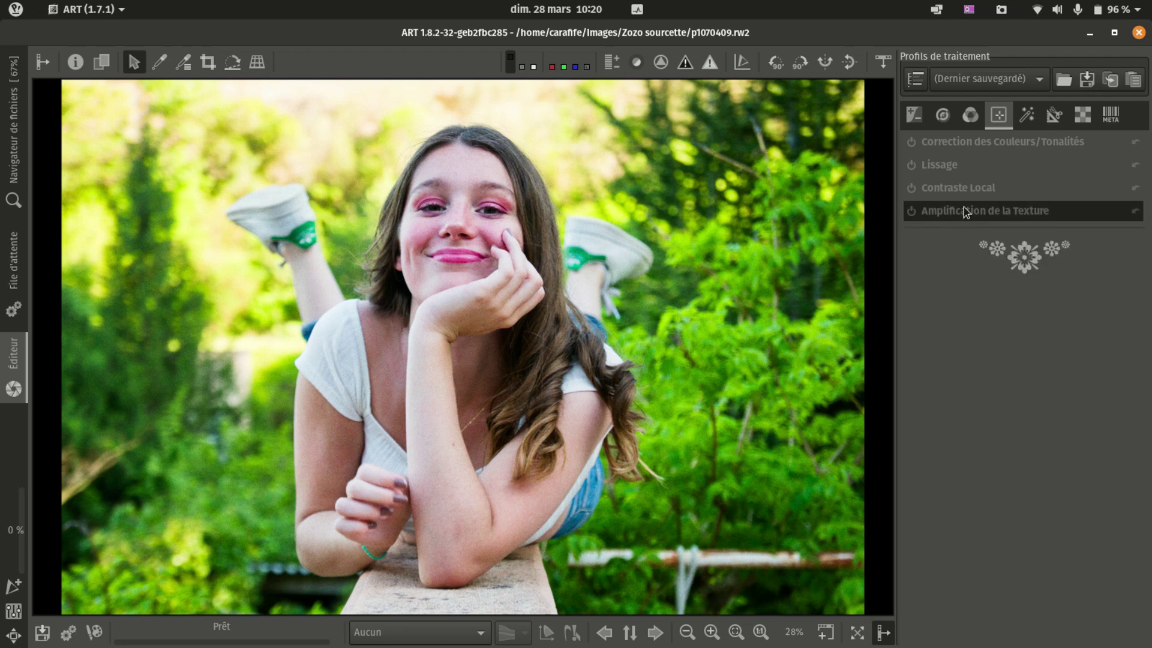
{"action": "left_click", "coordinate": [964, 207]}
{"action": "left_click", "coordinate": [963, 205]}
{"action": "left_click", "coordinate": [971, 186]}
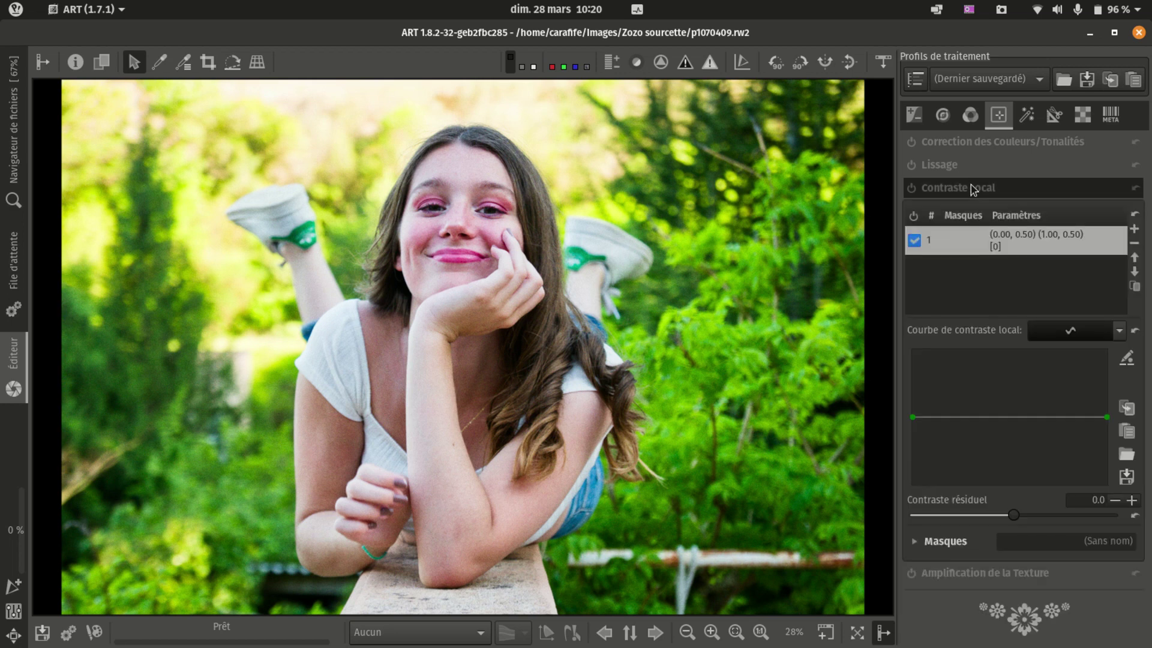
{"action": "left_click", "coordinate": [972, 187]}
{"action": "left_click", "coordinate": [972, 166]}
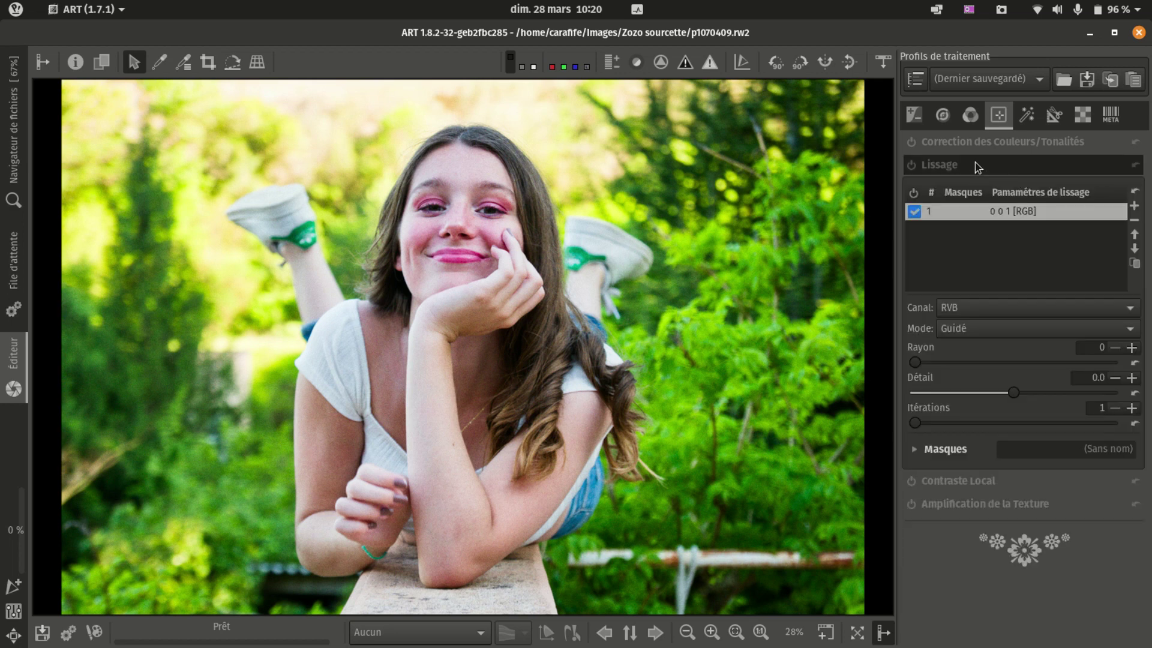
{"action": "left_click", "coordinate": [974, 164]}
{"action": "left_click", "coordinate": [988, 148]}
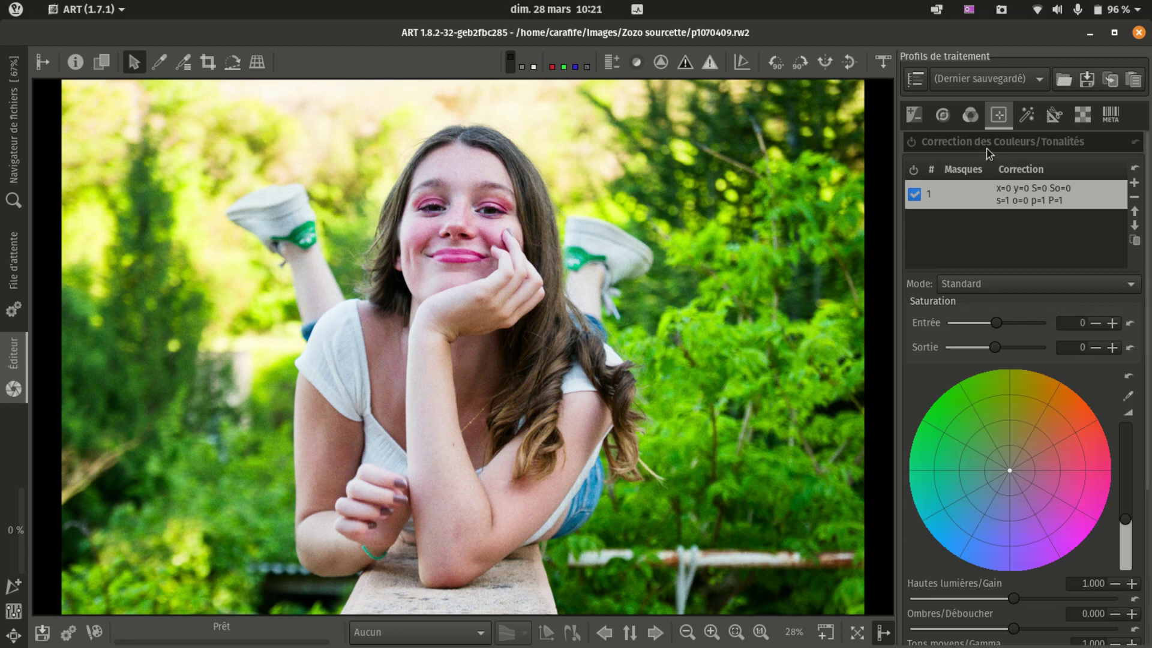
{"action": "left_click", "coordinate": [988, 148]}
Enable Amplification de la Texture and show its mask over the photo
{"action": "left_click", "coordinate": [973, 212]}
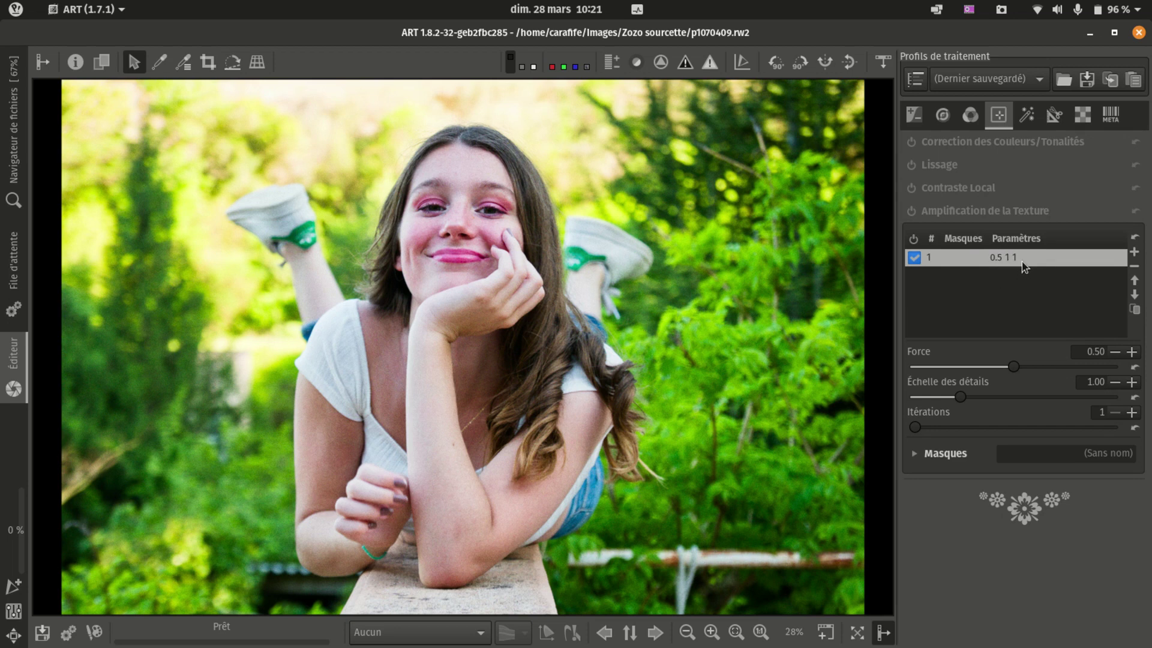
{"action": "left_click", "coordinate": [915, 258]}
{"action": "left_click", "coordinate": [915, 258]}
{"action": "left_click", "coordinate": [914, 258]}
{"action": "left_click", "coordinate": [915, 258]}
{"action": "left_click", "coordinate": [915, 455]}
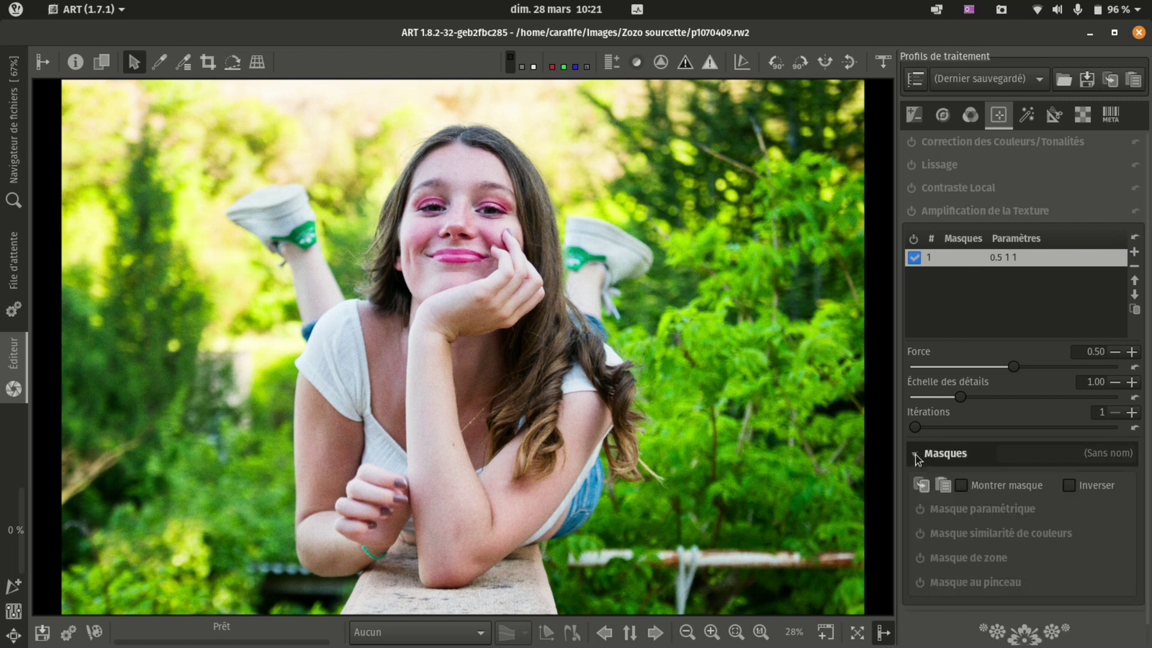
{"action": "left_click", "coordinate": [964, 489]}
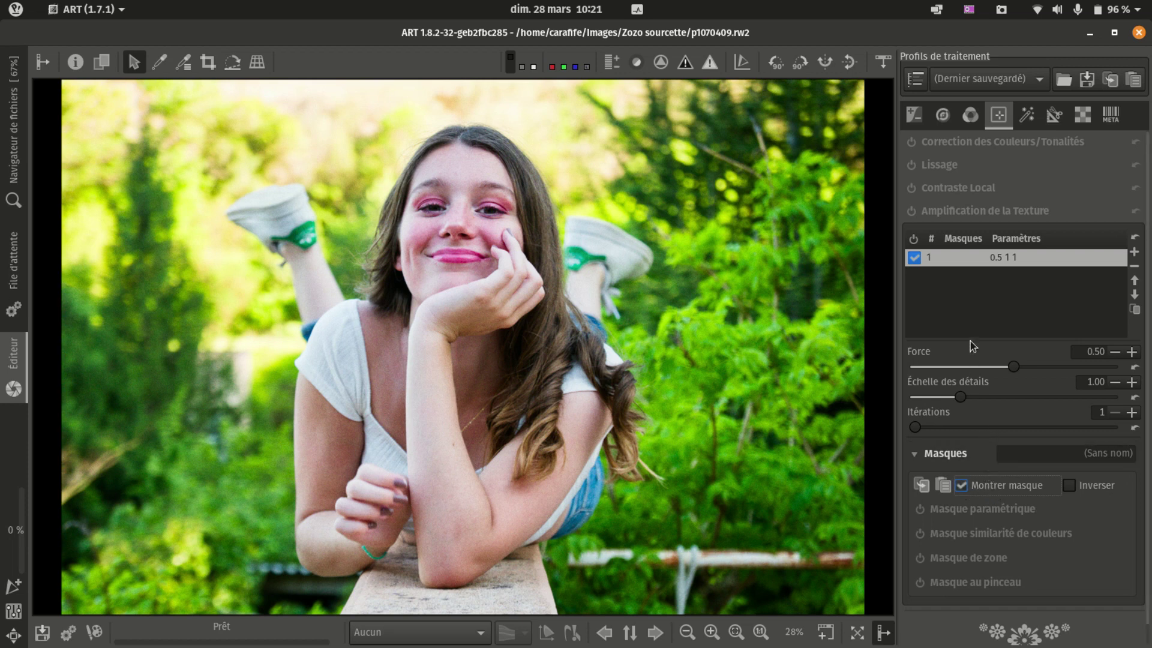
{"action": "left_click", "coordinate": [911, 212]}
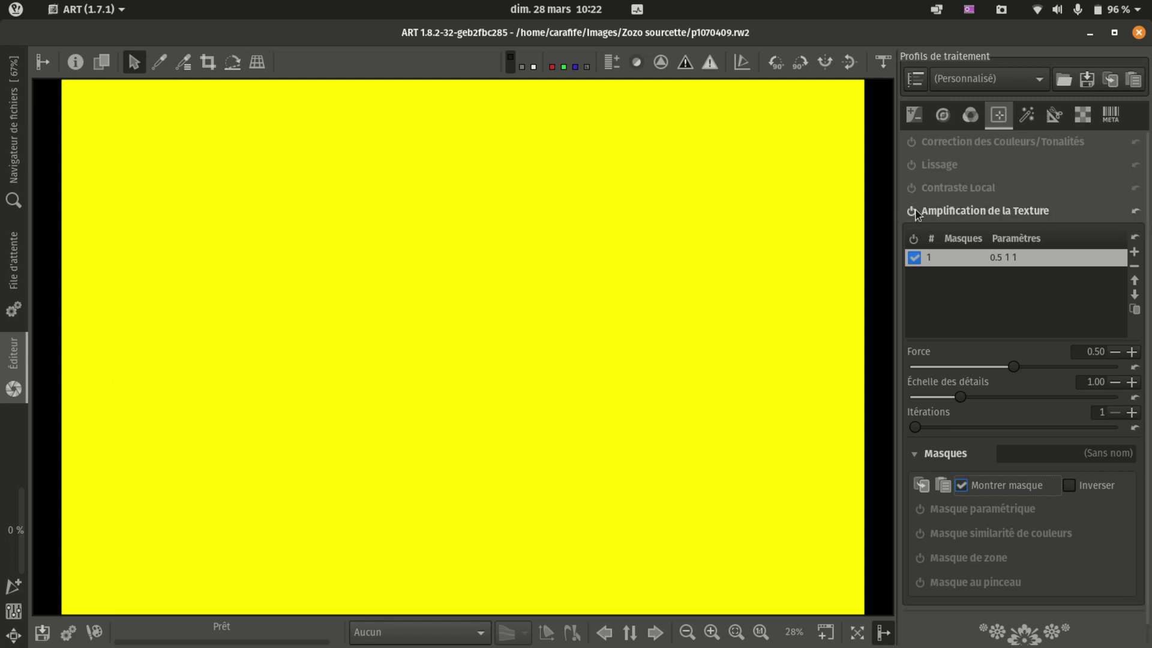
{"action": "left_click", "coordinate": [941, 212]}
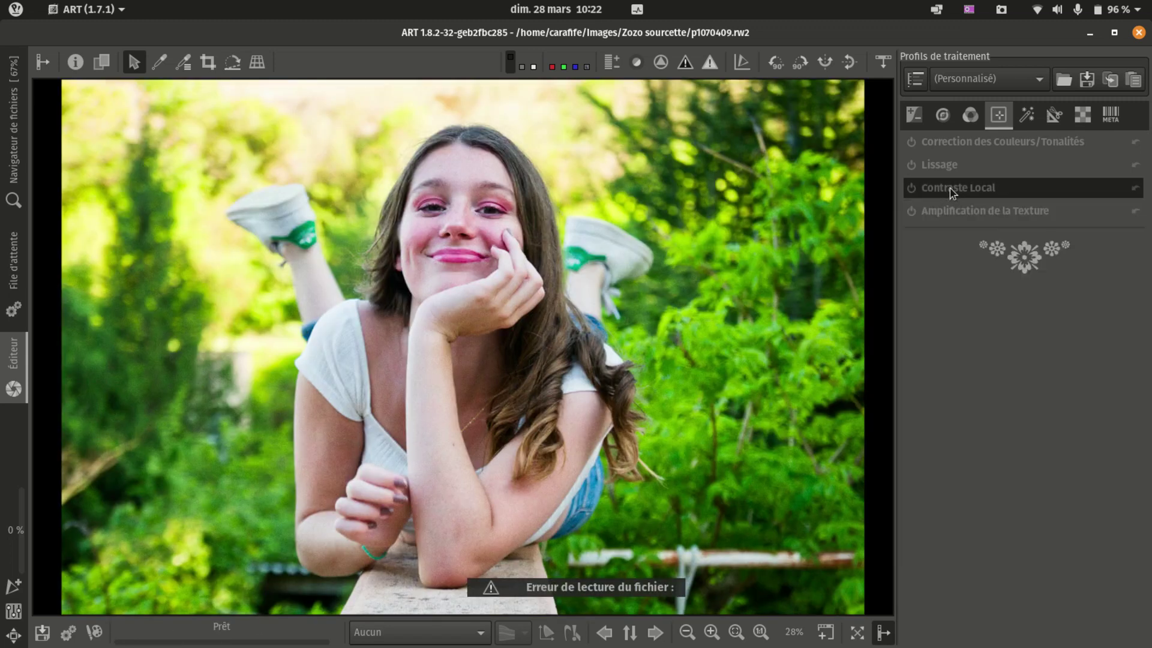
Enable Contraste Local and show its mask over the photo
{"action": "left_click", "coordinate": [949, 189]}
{"action": "left_click", "coordinate": [911, 188]}
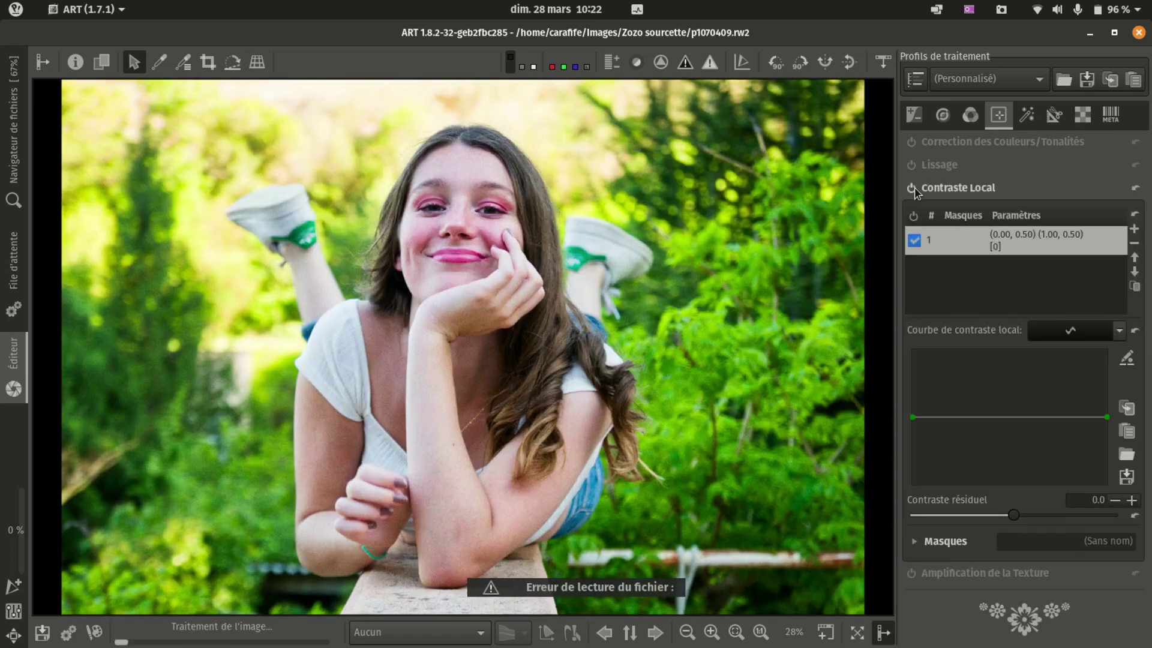
{"action": "left_click", "coordinate": [912, 542]}
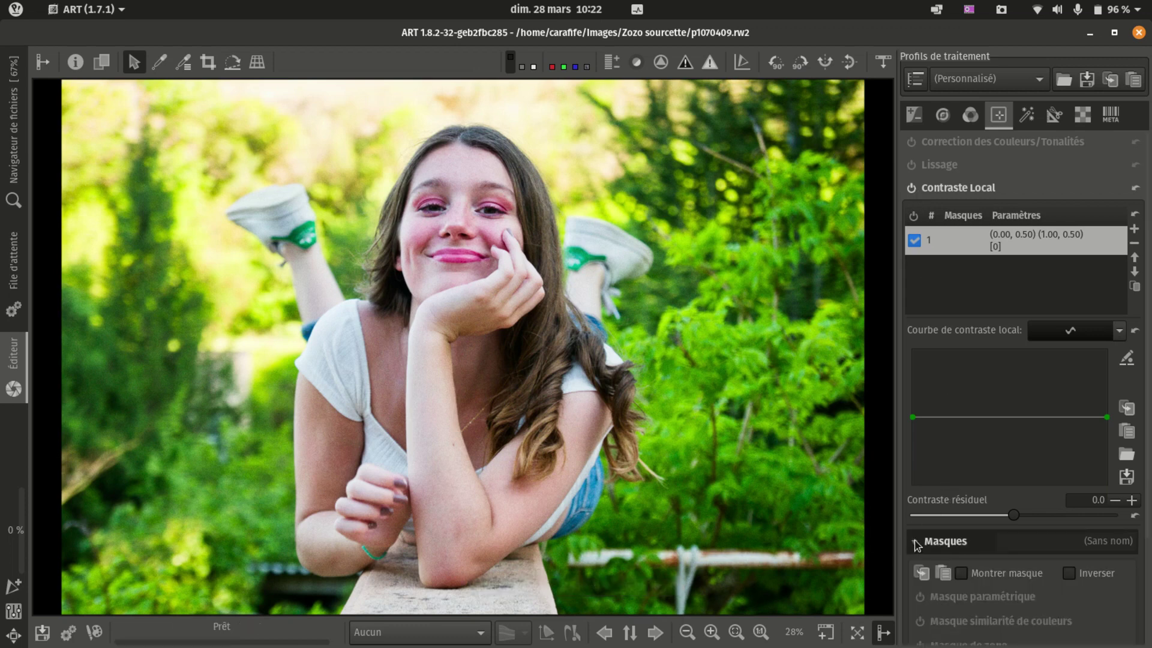
{"action": "left_click", "coordinate": [963, 574]}
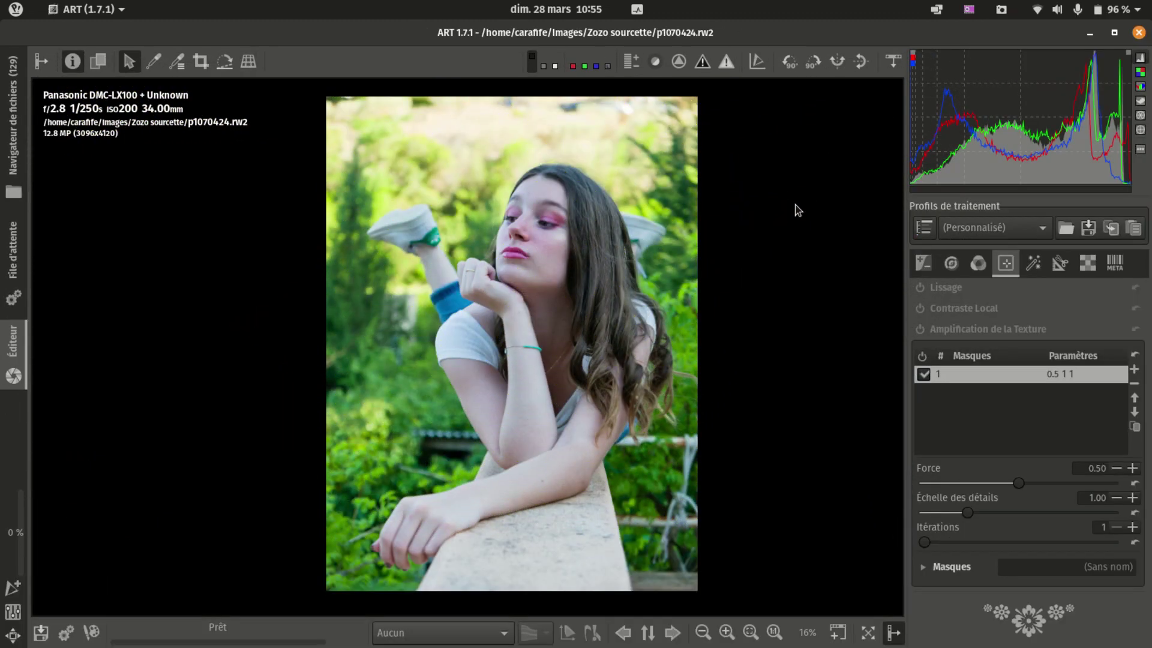
Enable Amplification de la Texture, trying Échelle des détails 3.39 and Force 1.46 before resetting its parameters to their defaults
{"action": "left_click", "coordinate": [922, 329]}
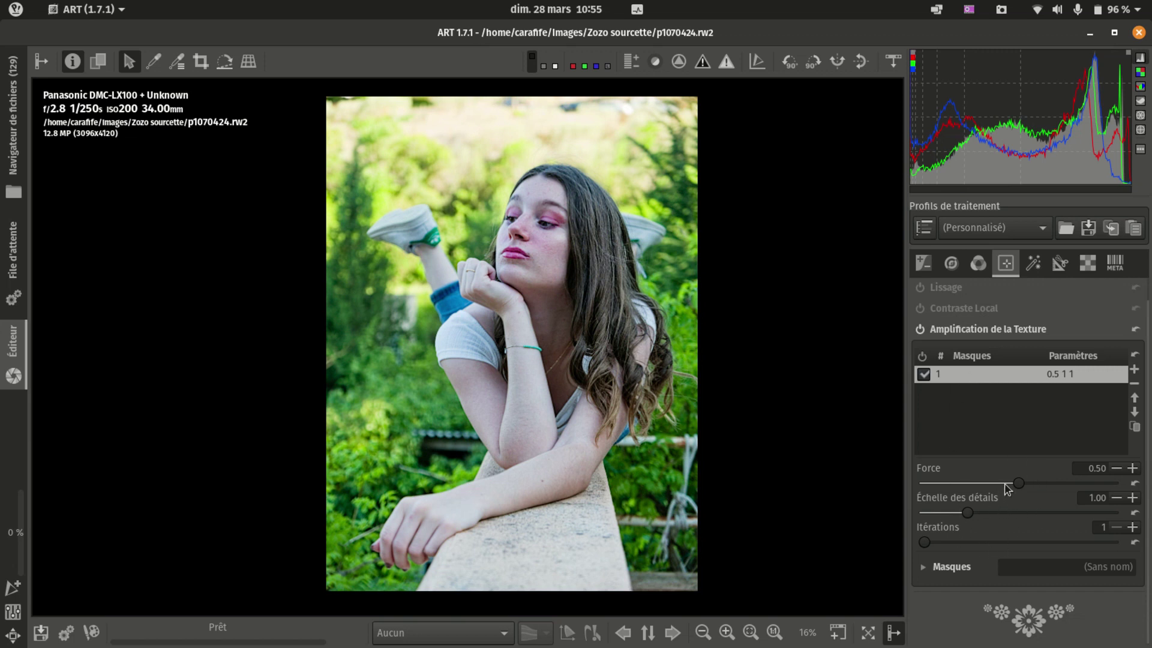
{"action": "left_click_drag", "start_coordinate": [968, 513], "coordinate": [1083, 513]}
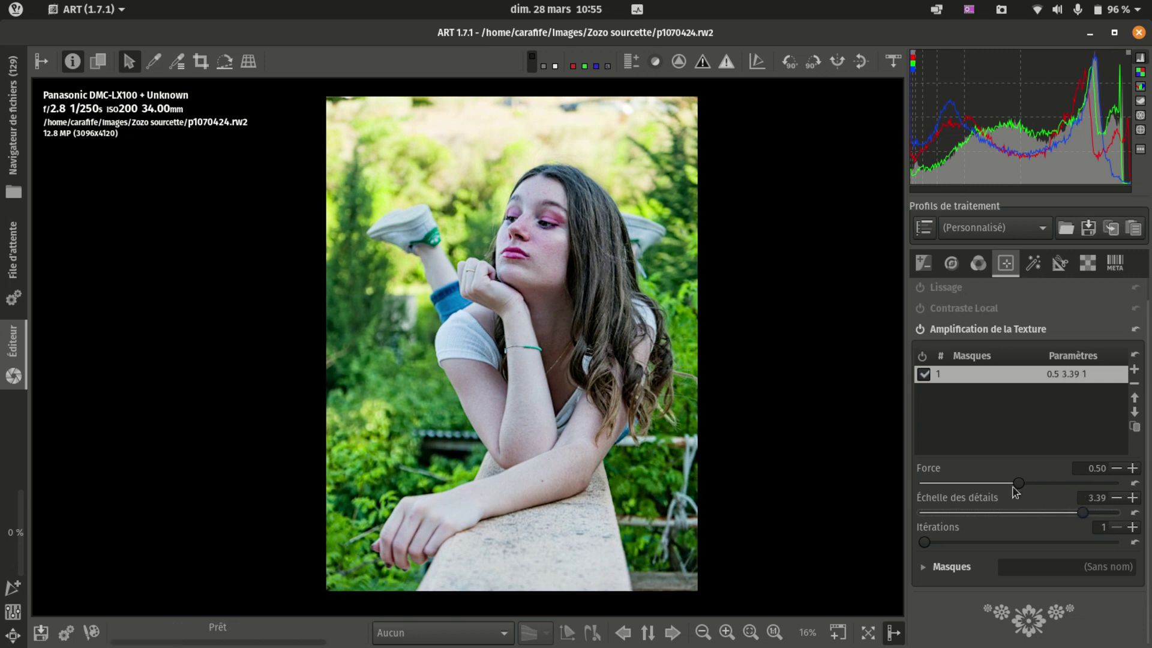
{"action": "left_click_drag", "start_coordinate": [1018, 483], "coordinate": [1078, 483]}
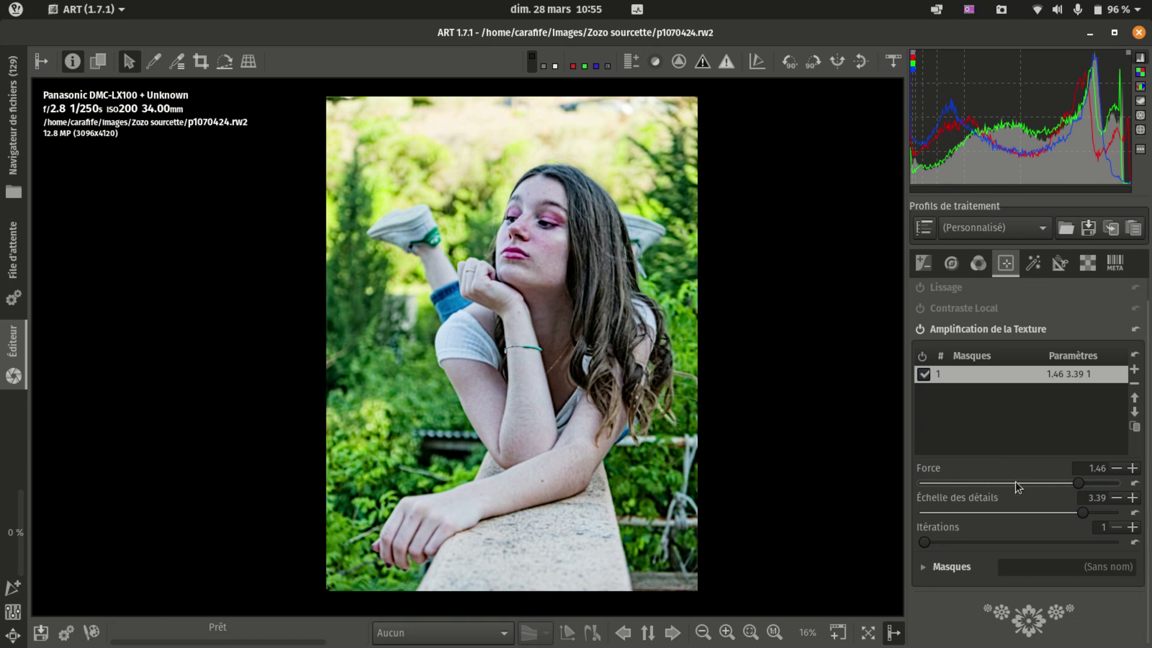
{"action": "left_click", "coordinate": [1137, 330]}
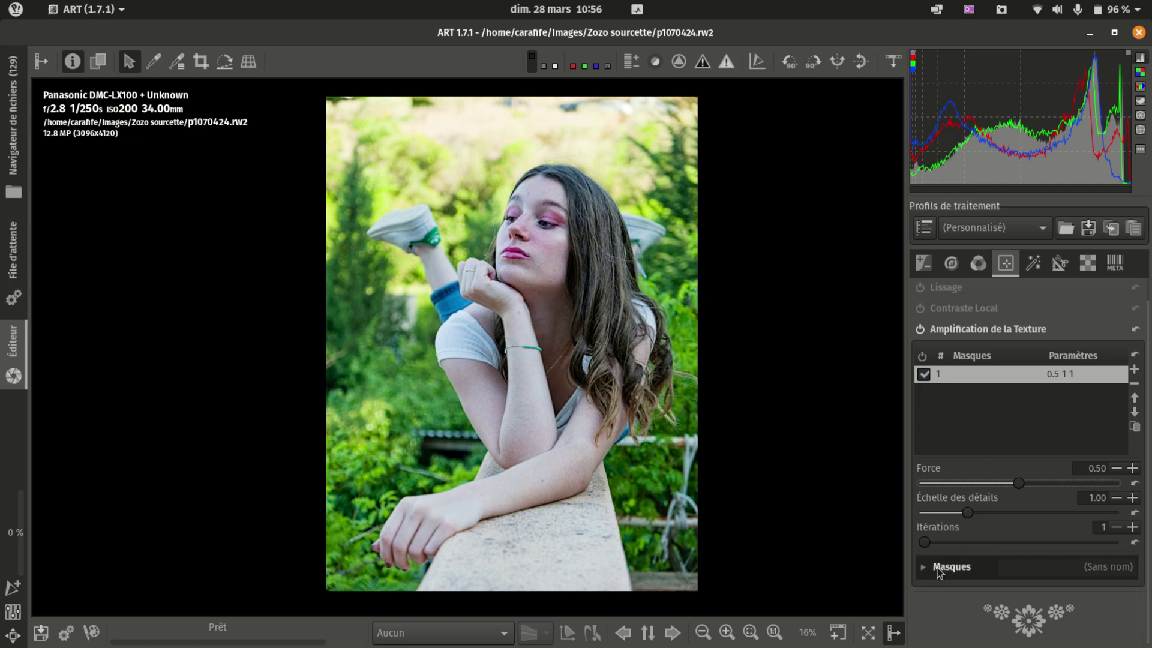
Examine the mask types of Amplification de la Texture, including the brush parameters of Masque au pinceau
{"action": "left_click", "coordinate": [956, 561]}
{"action": "scroll", "coordinate": [1020, 528], "scroll_direction": "down", "scroll_amount": 5}
{"action": "left_click", "coordinate": [1054, 502]}
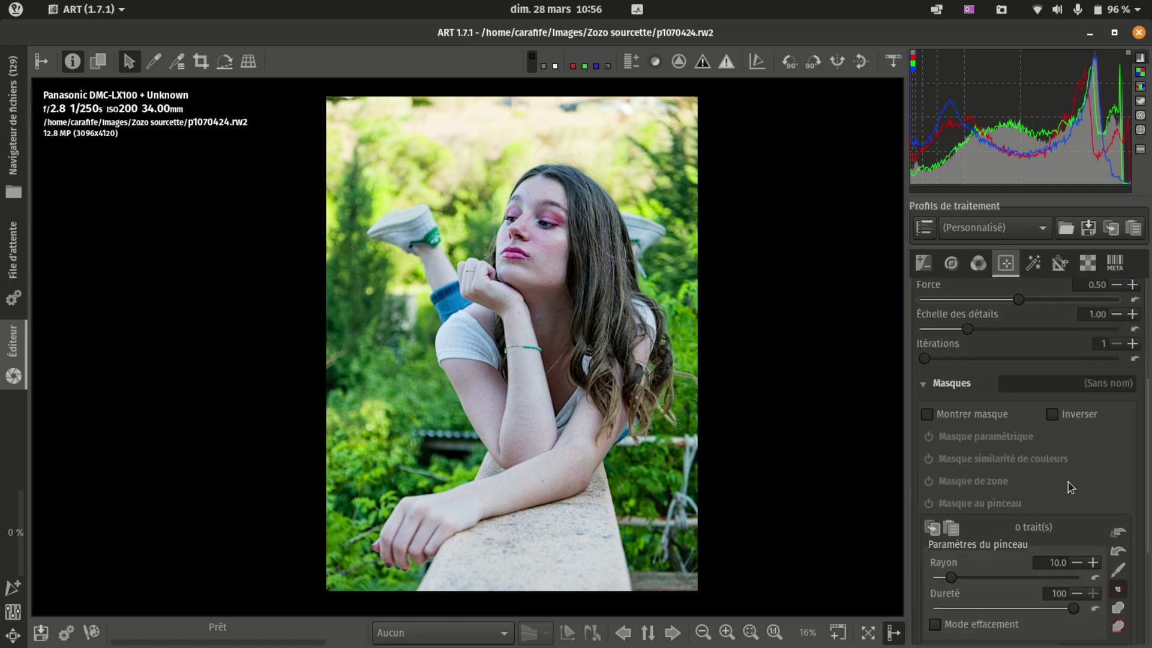
{"action": "left_click", "coordinate": [1004, 503]}
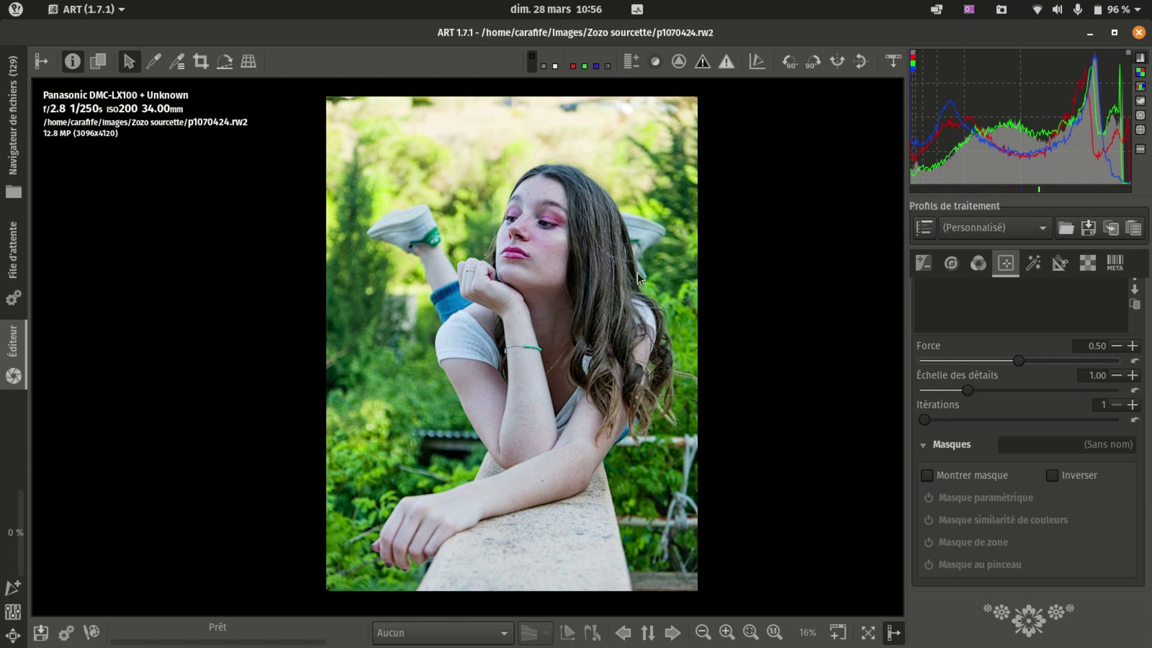
{"action": "scroll", "coordinate": [960, 382], "scroll_direction": "up", "scroll_amount": 3}
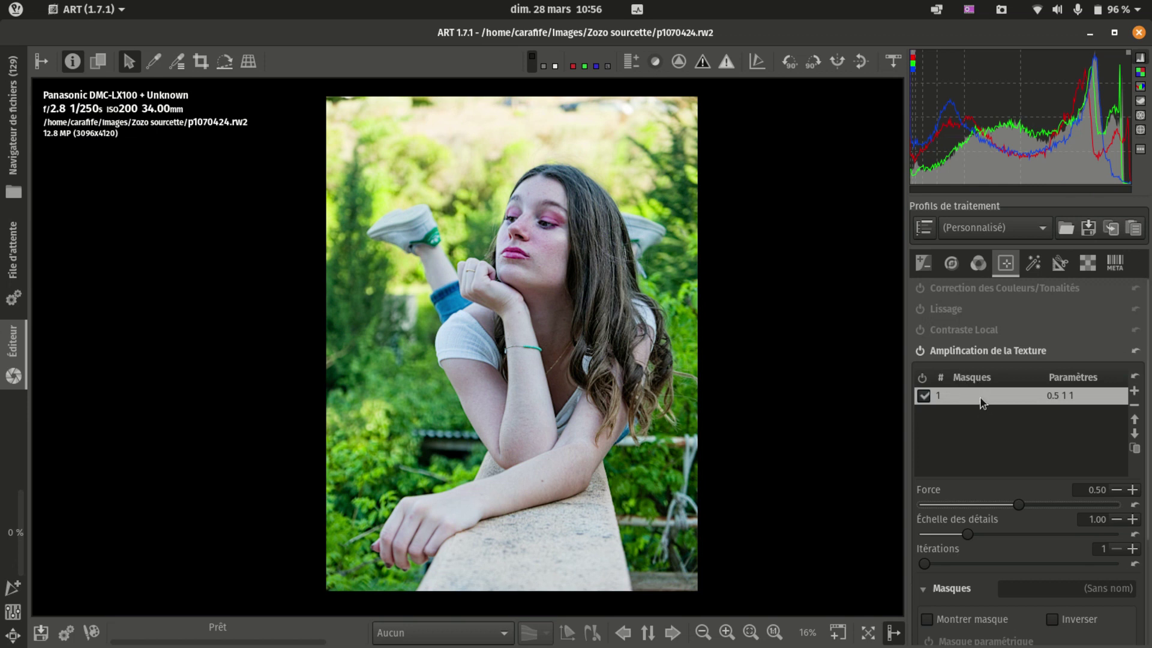
Enable Masque de zone and draw a rectangular zone about 17.6 wide and 6.8 high over the woman's cheek and hair
{"action": "scroll", "coordinate": [978, 402], "scroll_direction": "down", "scroll_amount": 3}
{"action": "left_click", "coordinate": [929, 543]}
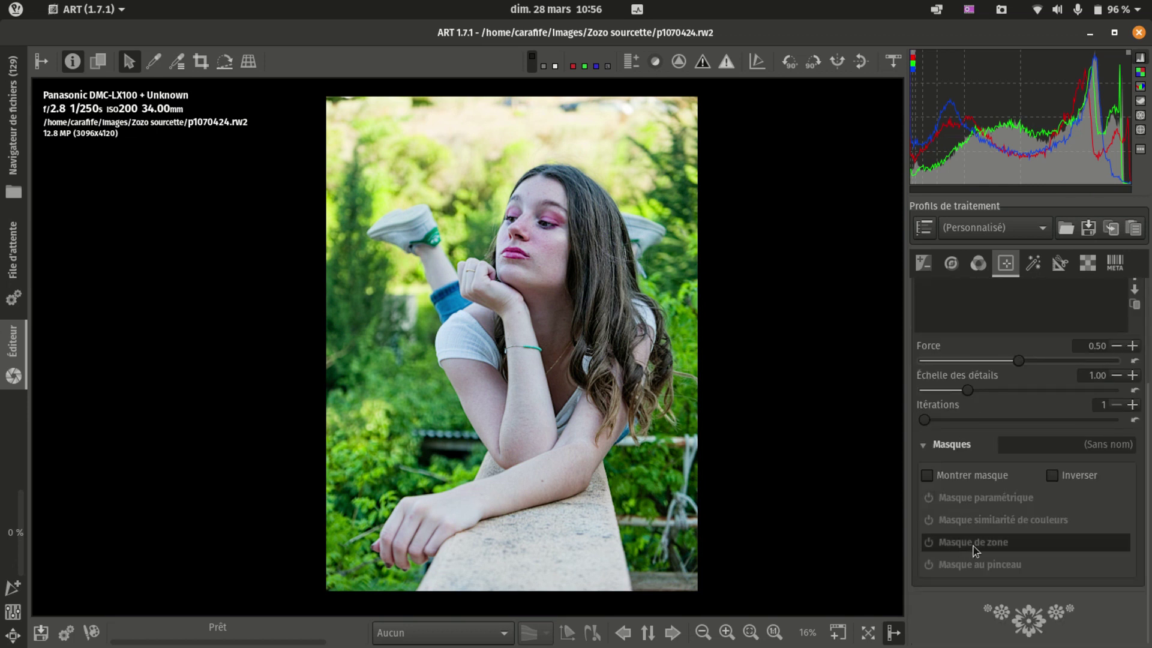
{"action": "scroll", "coordinate": [999, 520], "scroll_direction": "down", "scroll_amount": 5}
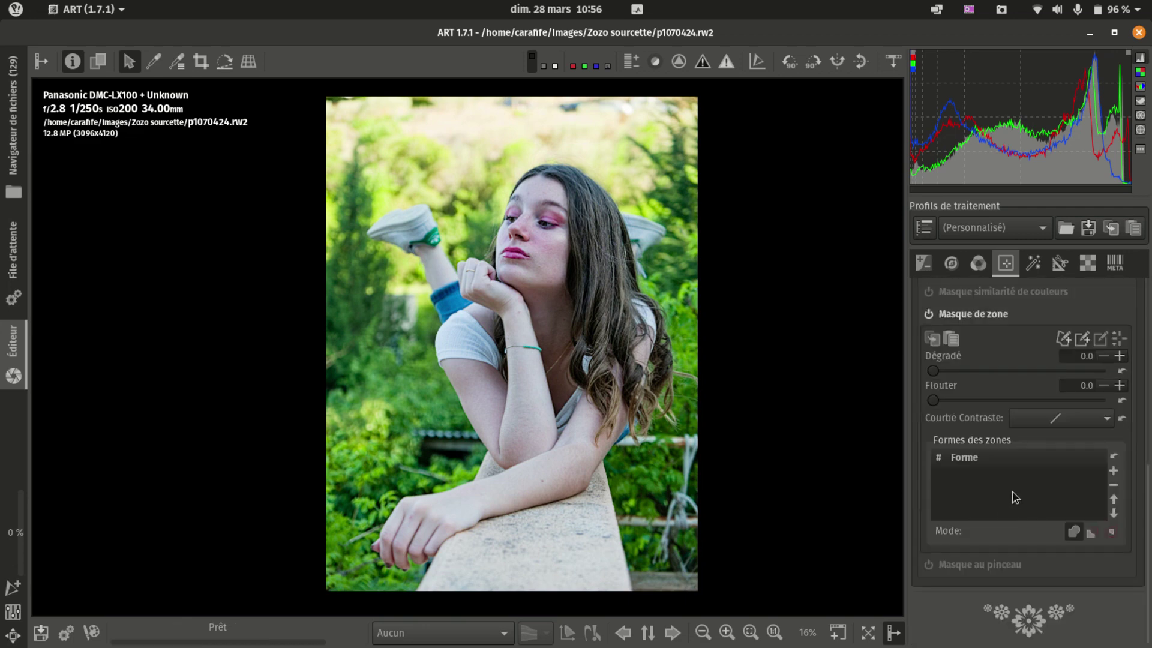
{"action": "left_click_drag", "start_coordinate": [530, 216], "coordinate": [596, 249]}
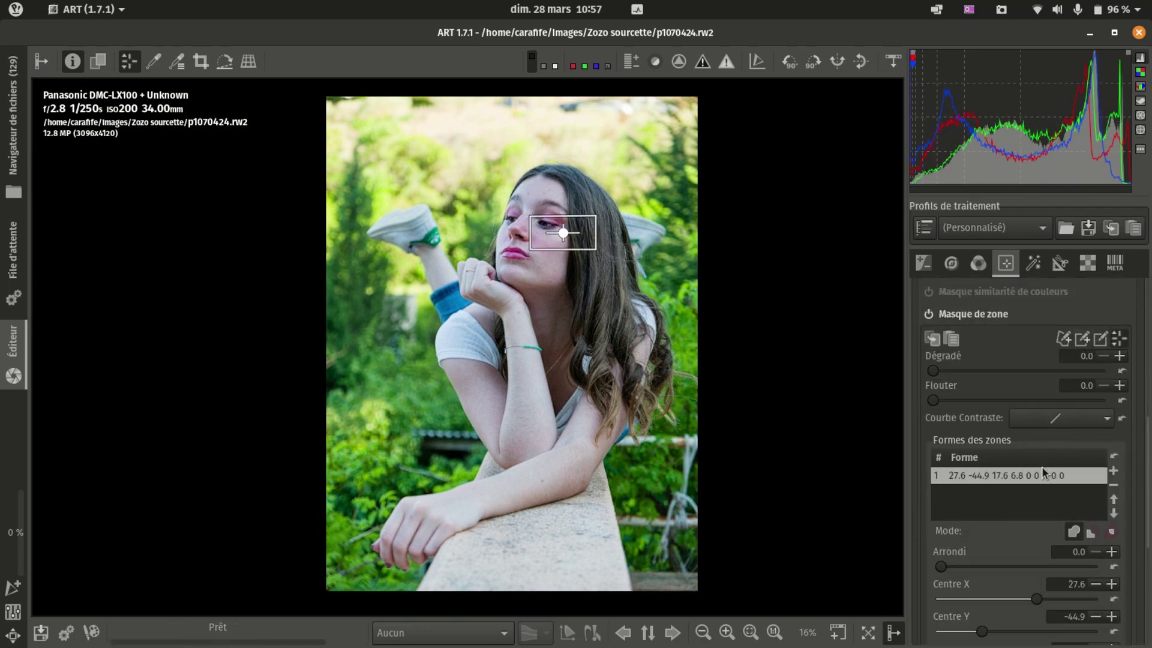
Show the zone mask of Amplification de la Texture over the photo
{"action": "scroll", "coordinate": [1042, 468], "scroll_direction": "up", "scroll_amount": 8}
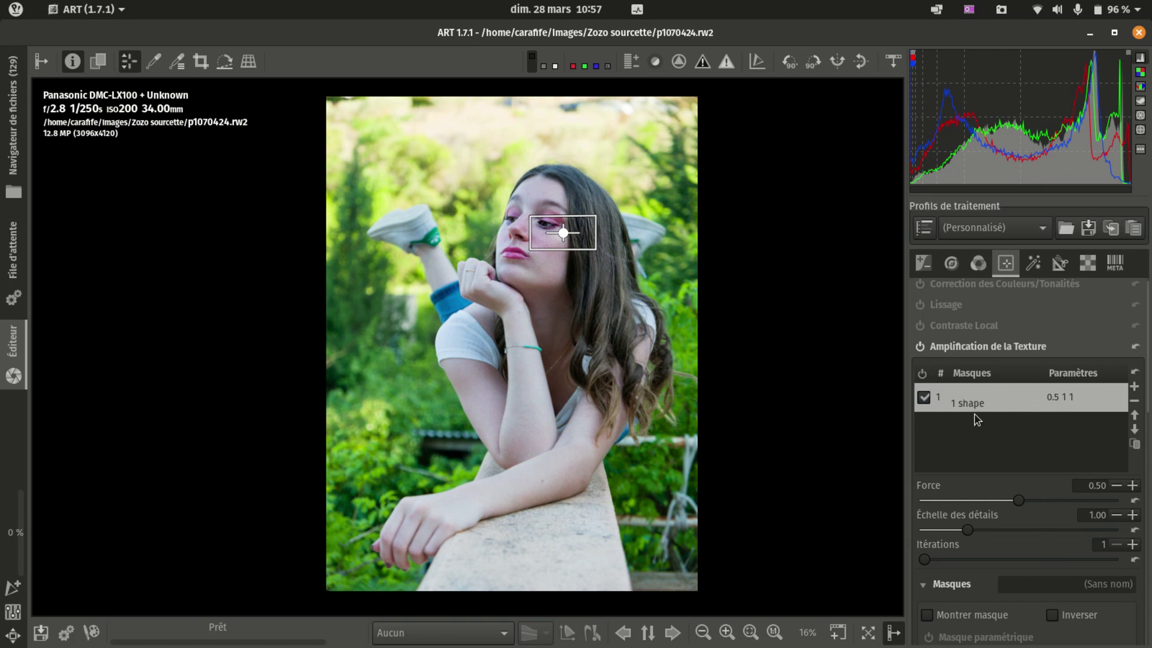
{"action": "scroll", "coordinate": [974, 415], "scroll_direction": "down", "scroll_amount": 3}
{"action": "left_click", "coordinate": [927, 477]}
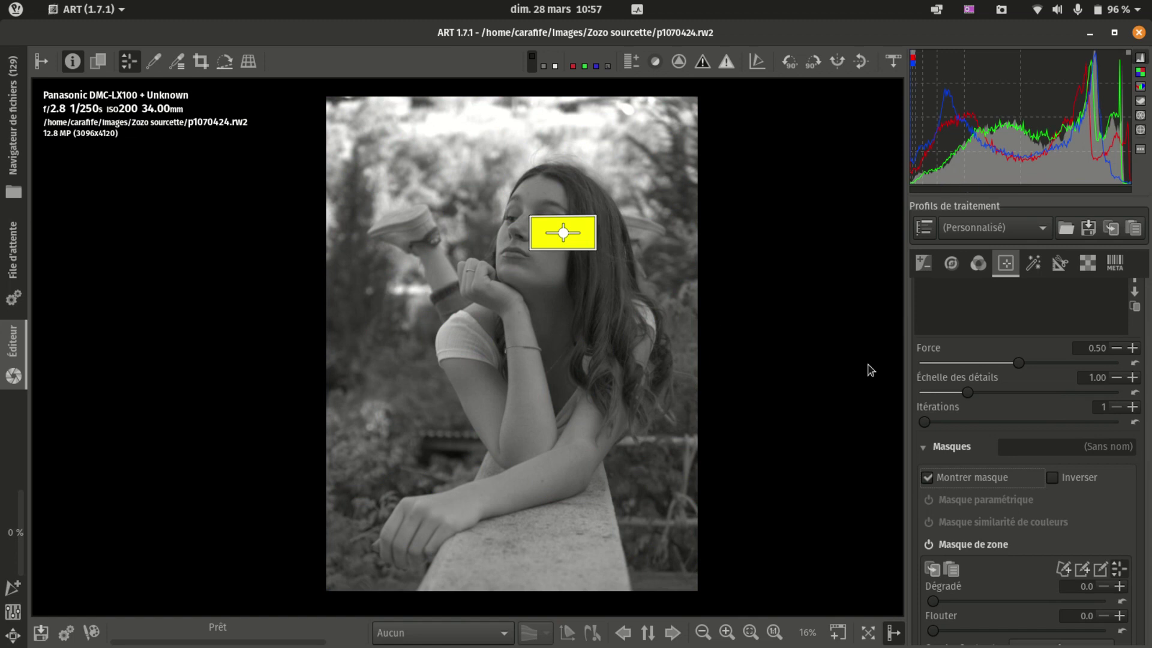
Add two rectangular zones to Masque de zone, one over the woman's sleeve and upper arm, one over her chest and lower hair
{"action": "left_click", "coordinate": [1086, 570]}
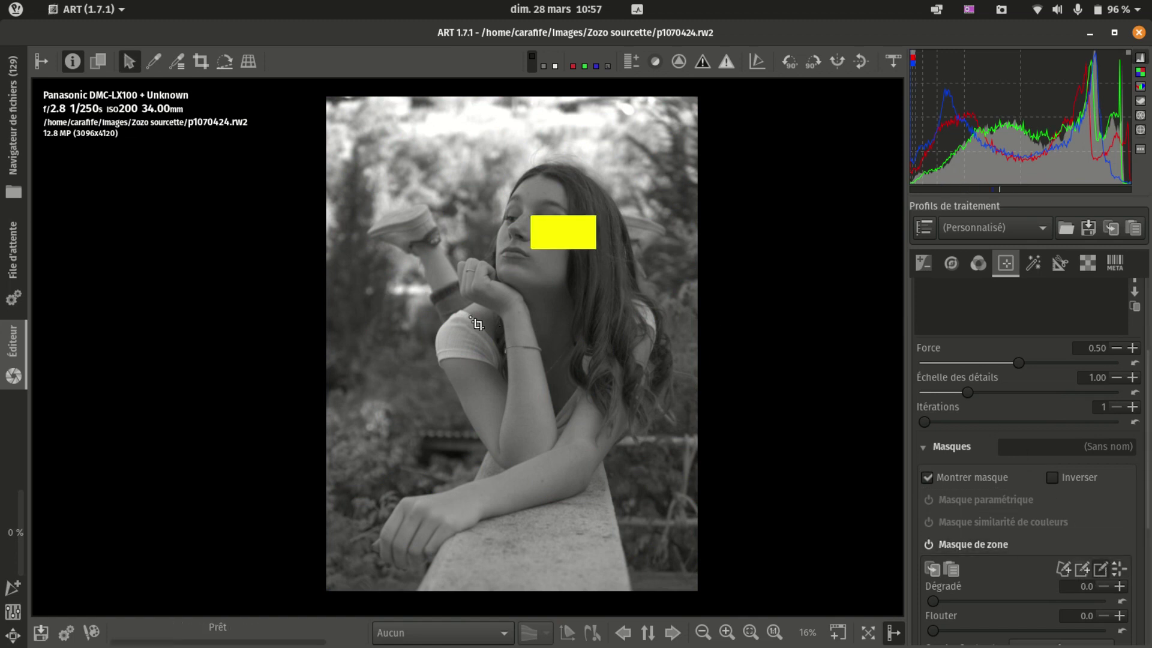
{"action": "left_click_drag", "start_coordinate": [453, 322], "coordinate": [507, 387]}
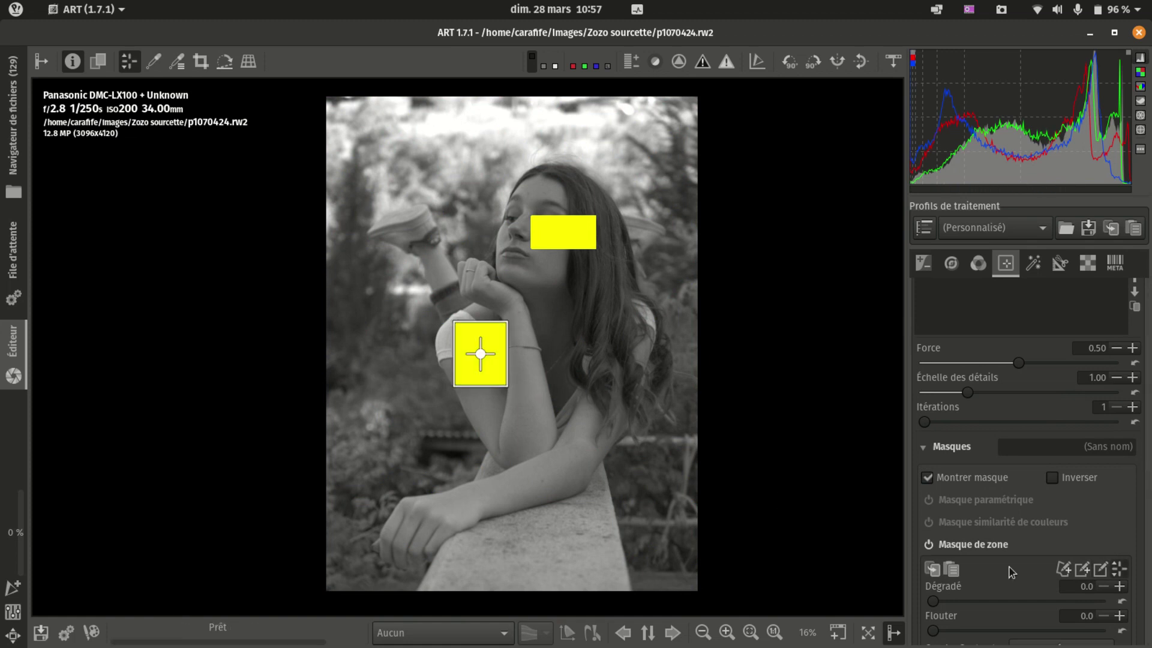
{"action": "left_click", "coordinate": [1082, 571]}
{"action": "mouse_move", "coordinate": [555, 341]}
{"action": "left_mouse_down"}
{"action": "mouse_move", "coordinate": [607, 393]}
{"action": "mouse_move", "coordinate": [628, 393]}
{"action": "left_mouse_up"}
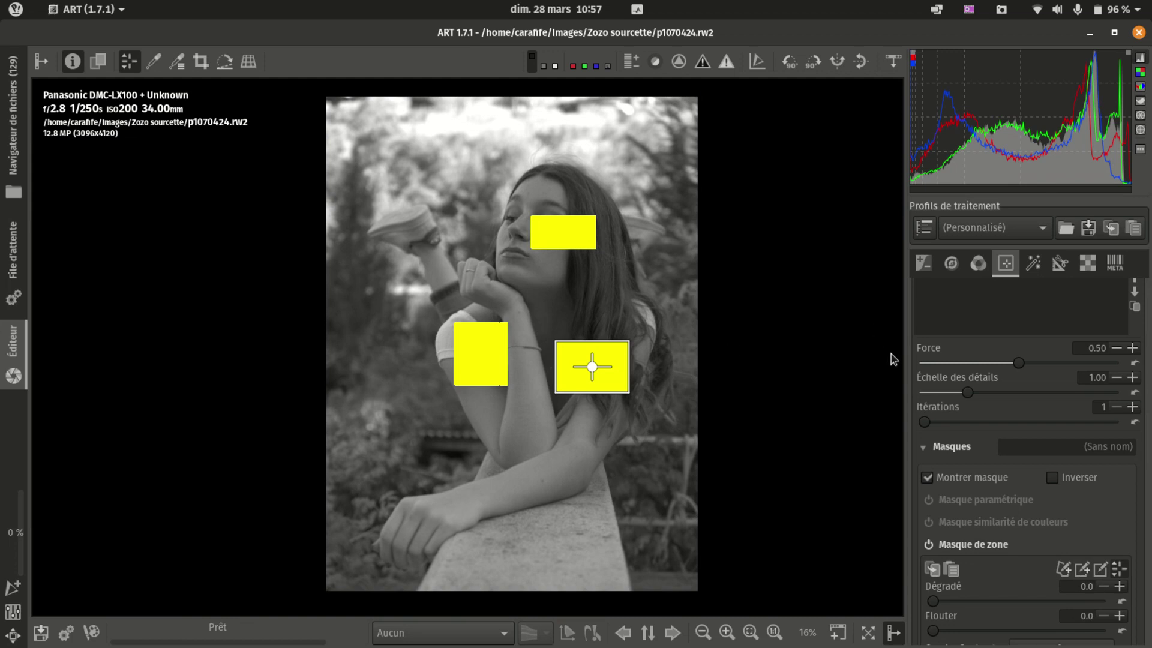
{"action": "scroll", "coordinate": [917, 394], "scroll_direction": "up", "scroll_amount": 5}
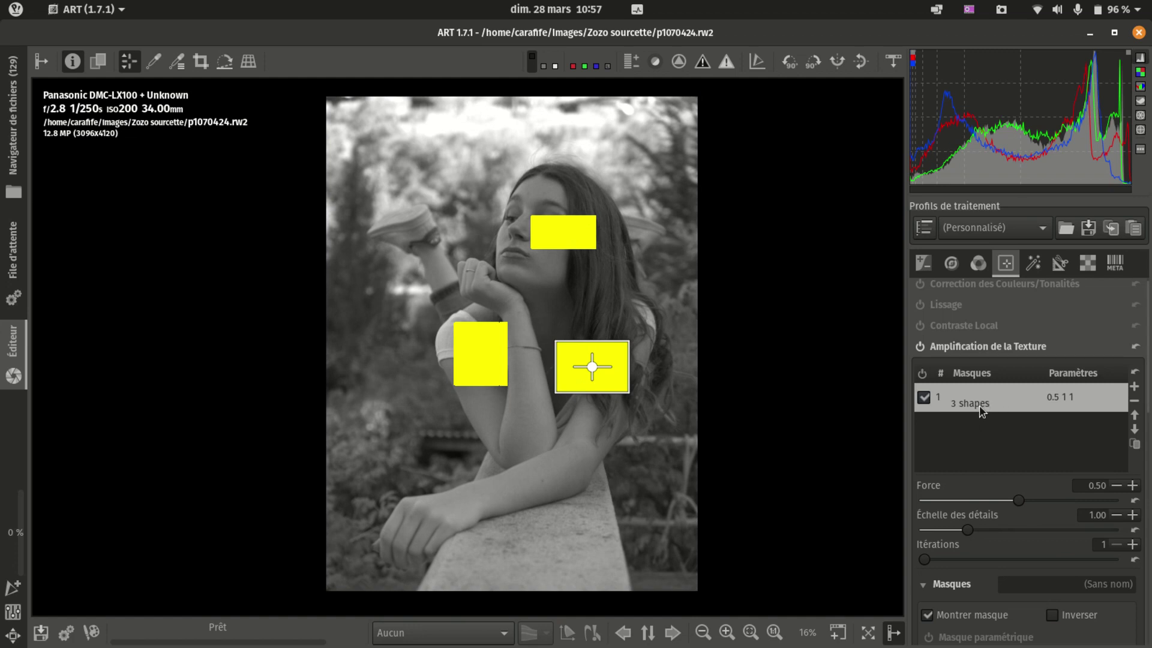
{"action": "scroll", "coordinate": [979, 420], "scroll_direction": "down", "scroll_amount": 5}
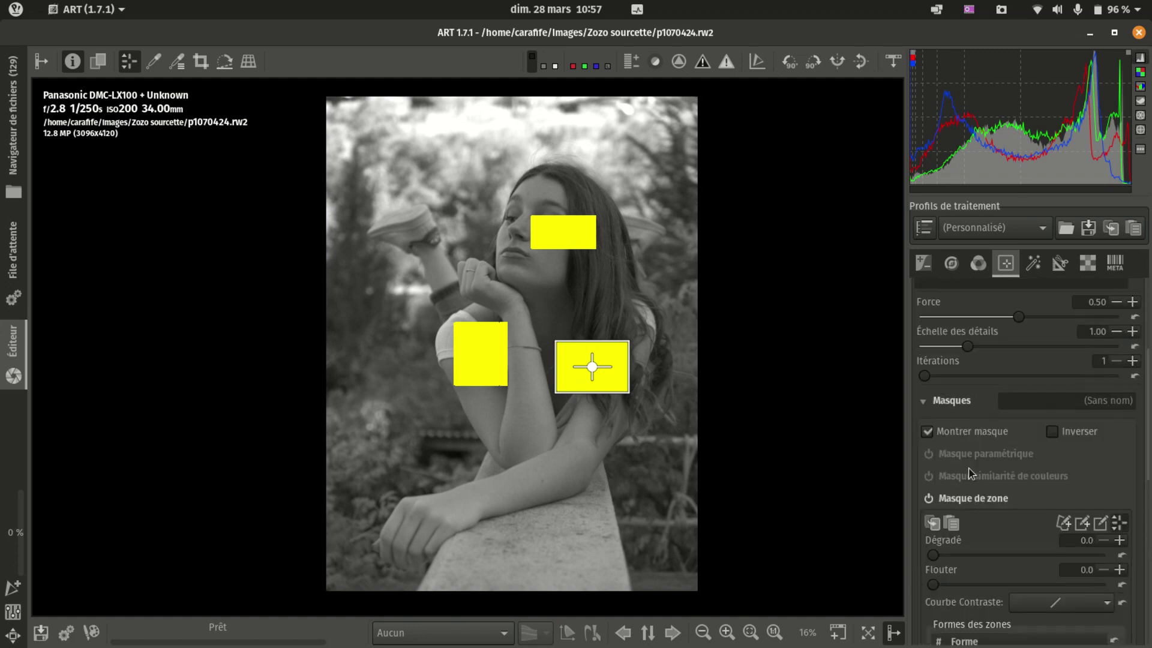
Enable Masque au pinceau and paint brush strokes down the woman's hair and across her shoulder and chest
{"action": "left_click", "coordinate": [962, 499]}
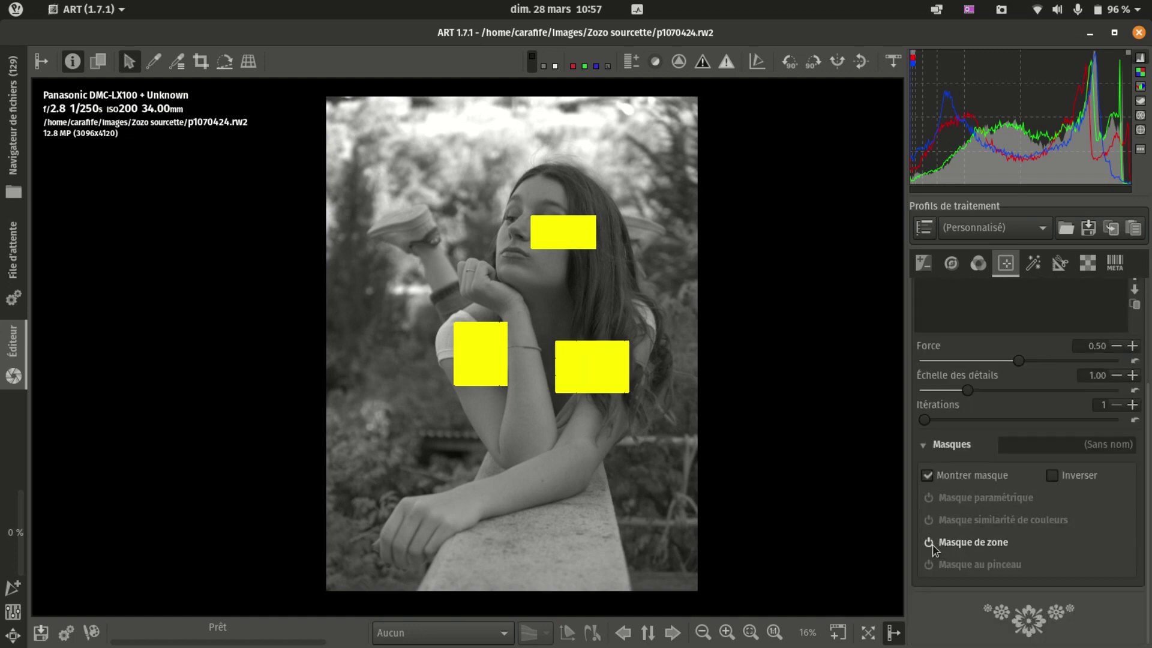
{"action": "left_click", "coordinate": [931, 565]}
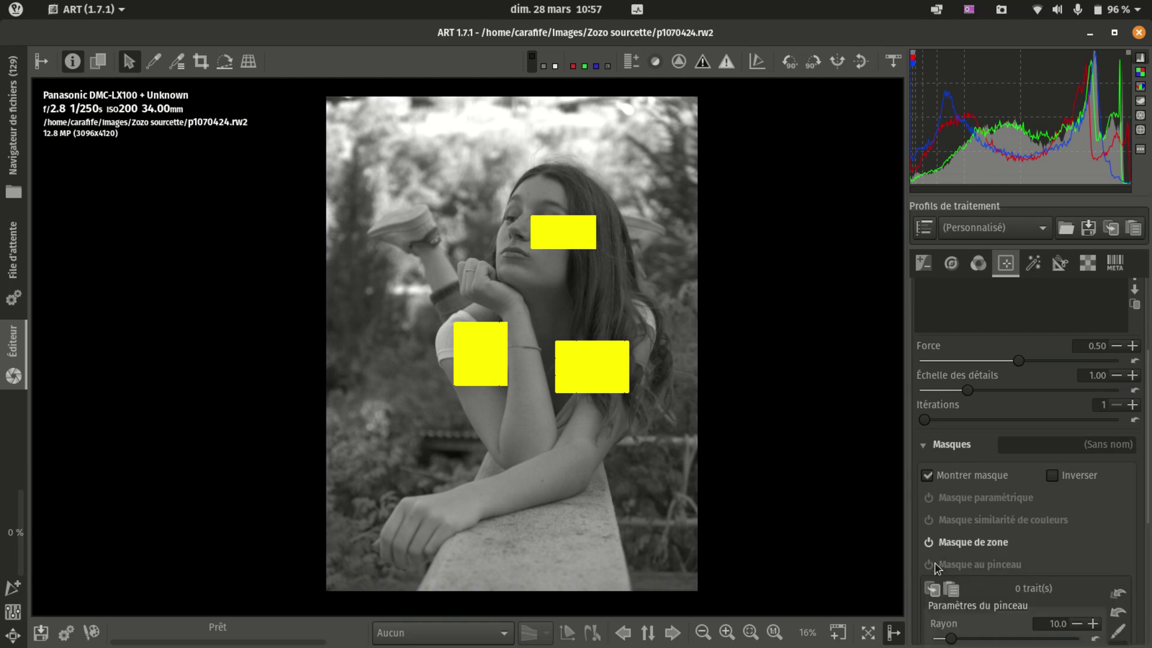
{"action": "scroll", "coordinate": [1025, 531], "scroll_direction": "down", "scroll_amount": 3}
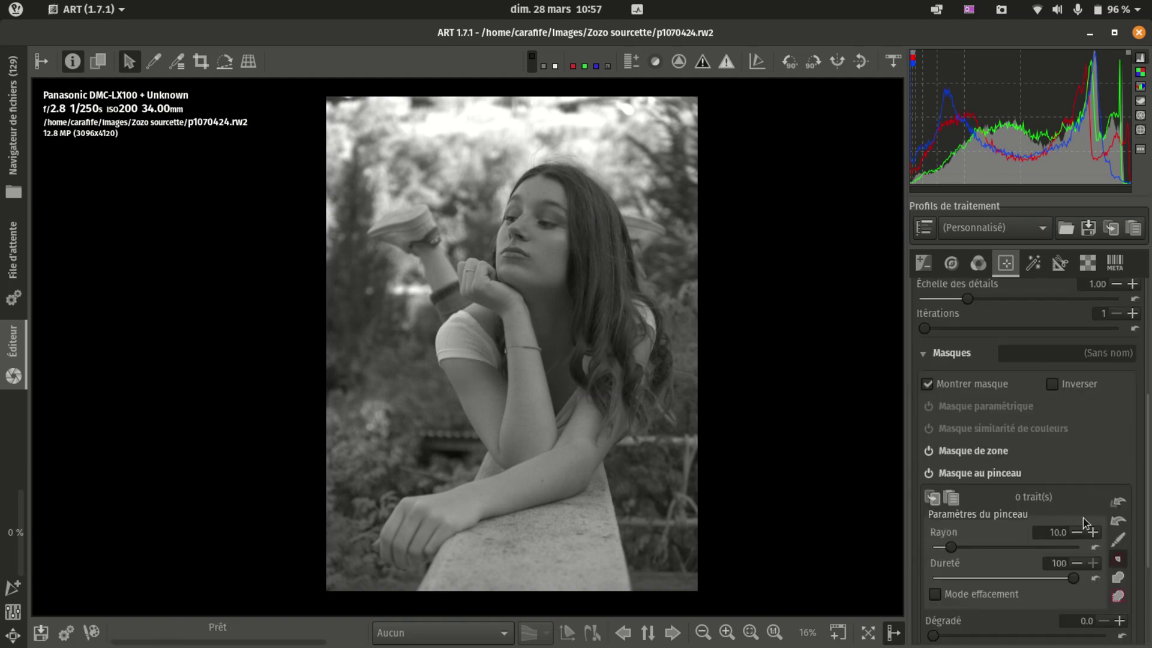
{"action": "left_click", "coordinate": [1119, 540]}
{"action": "mouse_move", "coordinate": [620, 198]}
{"action": "left_mouse_down"}
{"action": "mouse_move", "coordinate": [522, 216]}
{"action": "mouse_move", "coordinate": [619, 364]}
{"action": "left_mouse_up"}
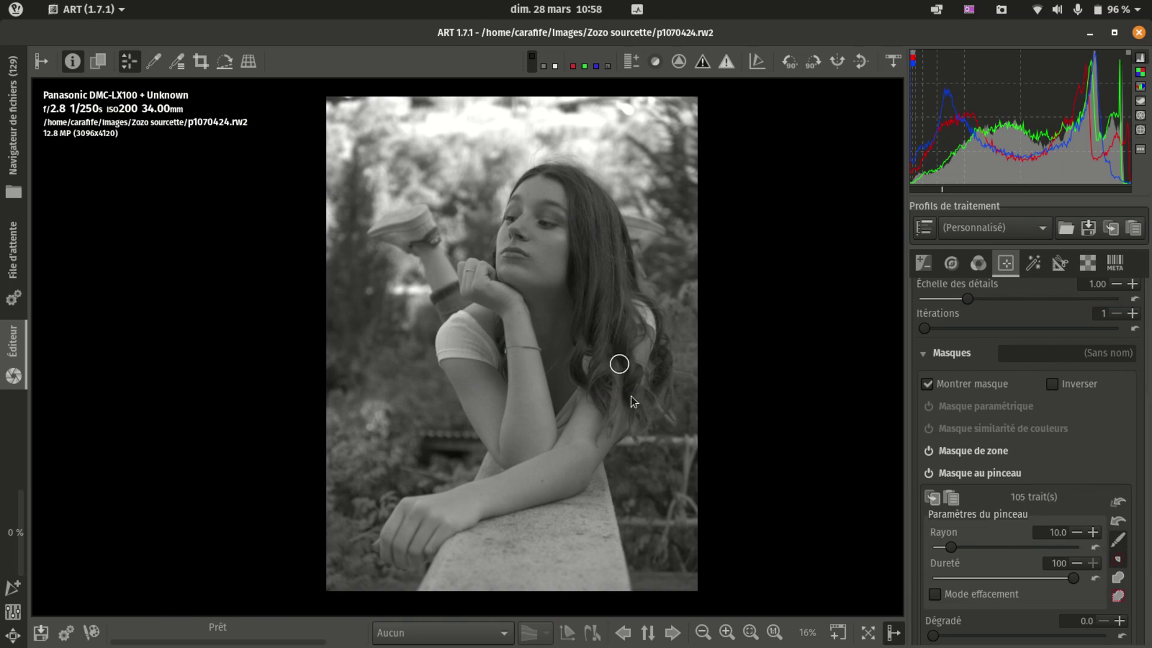
{"action": "scroll", "coordinate": [1056, 420], "scroll_direction": "up", "scroll_amount": 6}
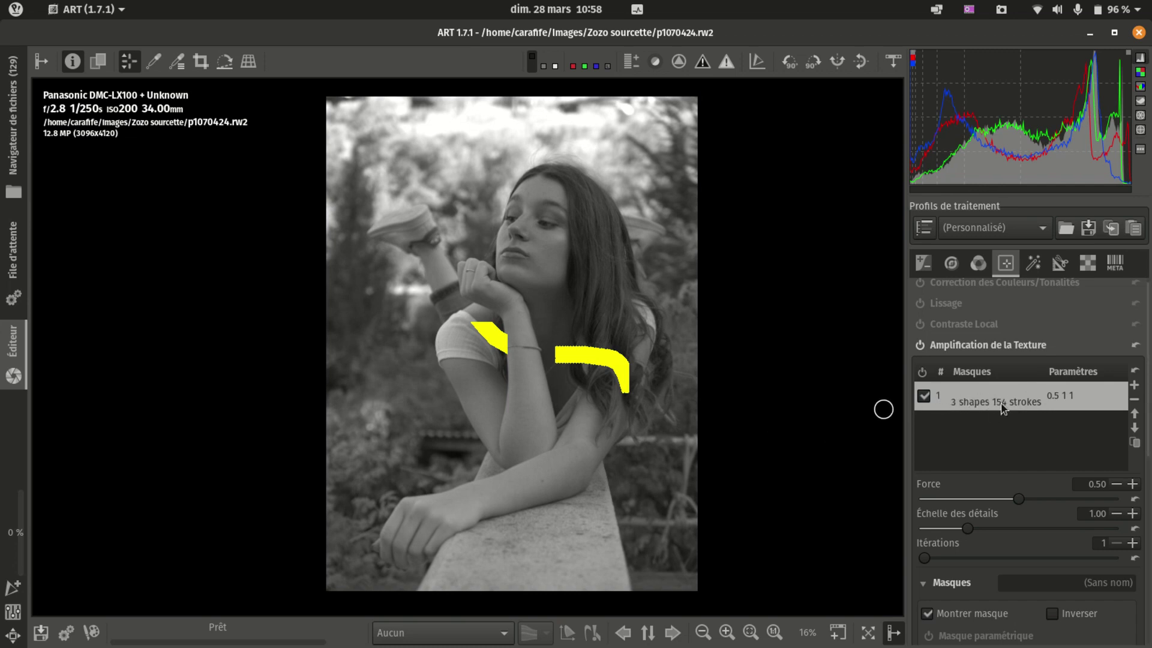
{"action": "scroll", "coordinate": [1000, 408], "scroll_direction": "down", "scroll_amount": 5}
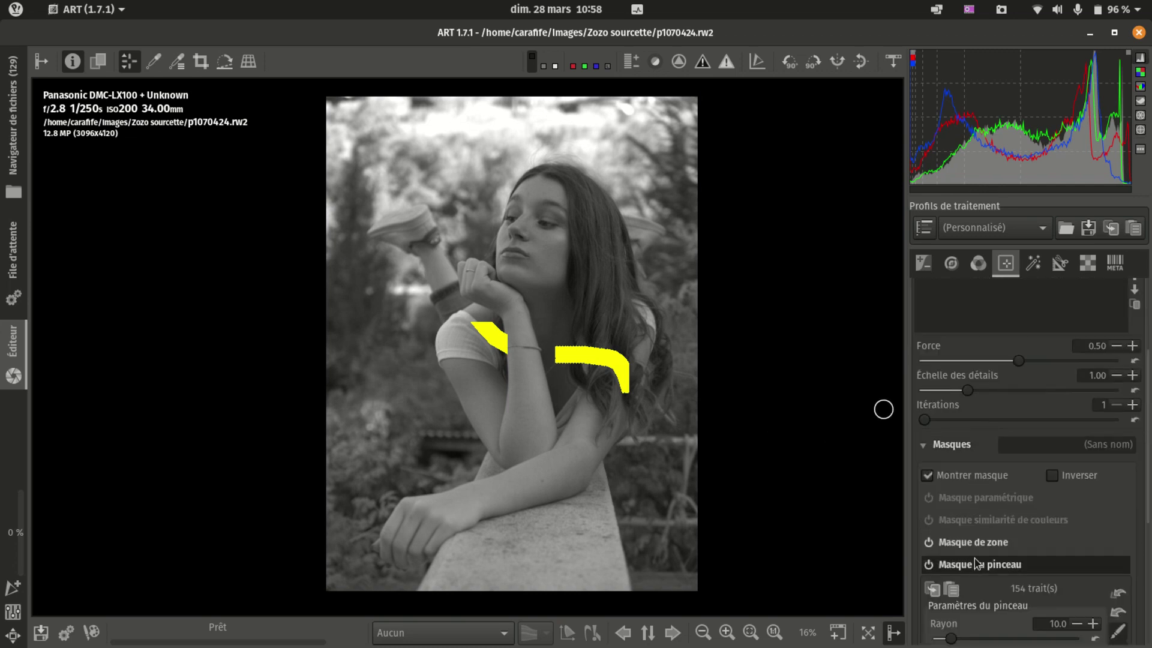
{"action": "scroll", "coordinate": [975, 561], "scroll_direction": "up", "scroll_amount": 5}
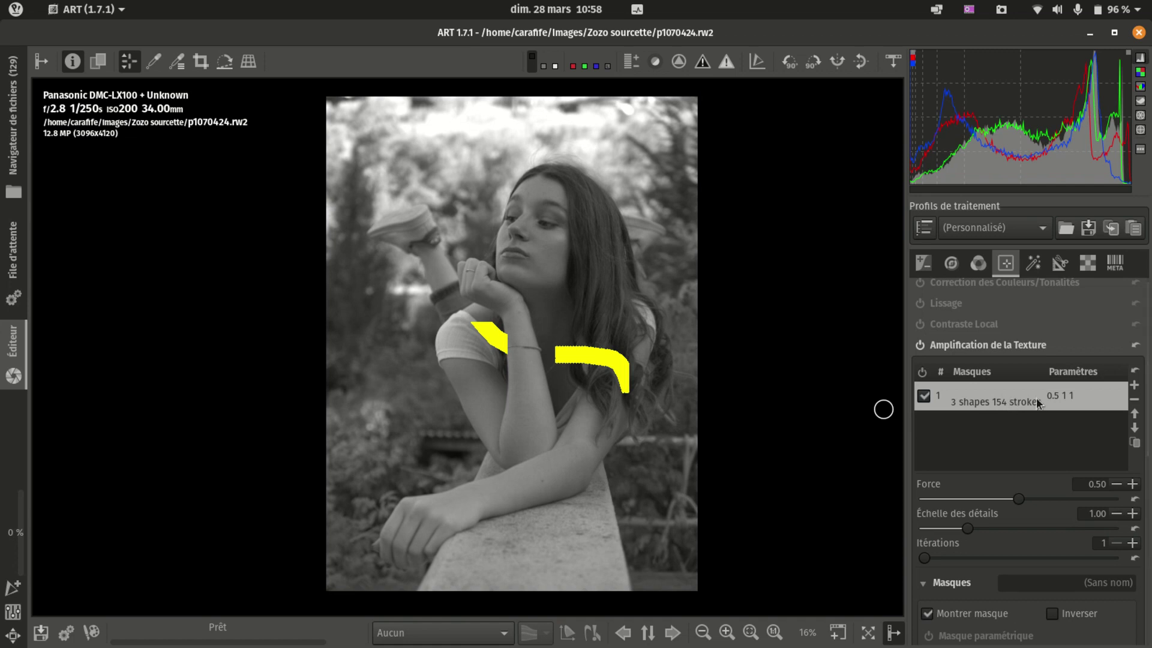
Reset Amplification de la Texture to its defaults and name its mask "test"
{"action": "left_click", "coordinate": [1135, 347]}
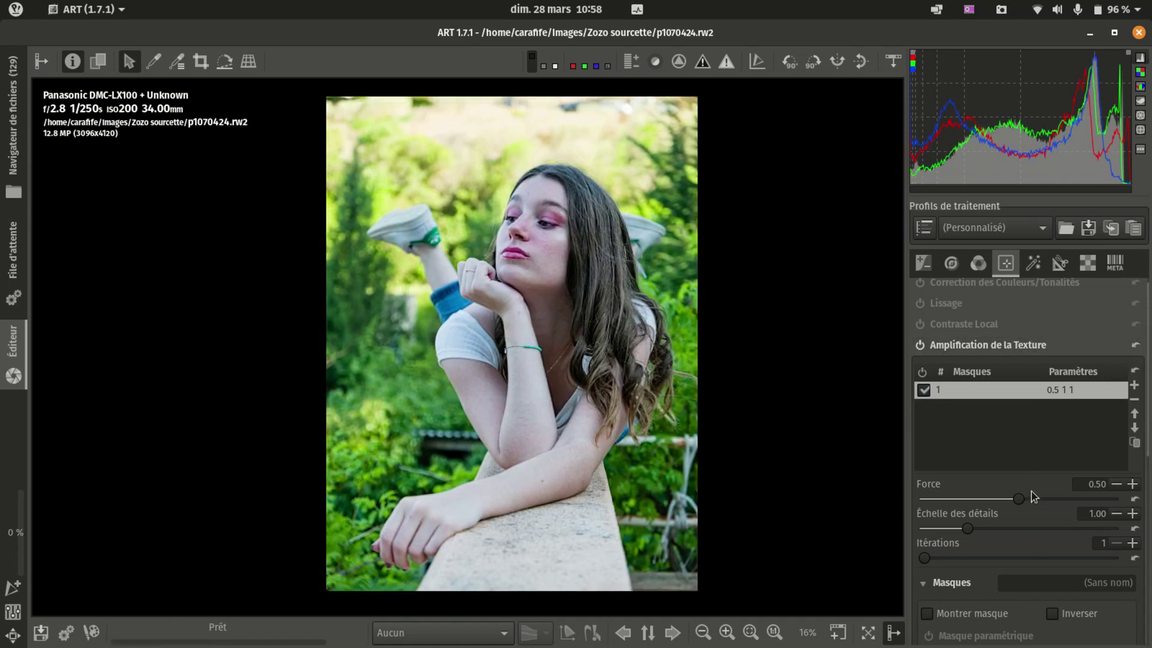
{"action": "left_click", "coordinate": [942, 585]}
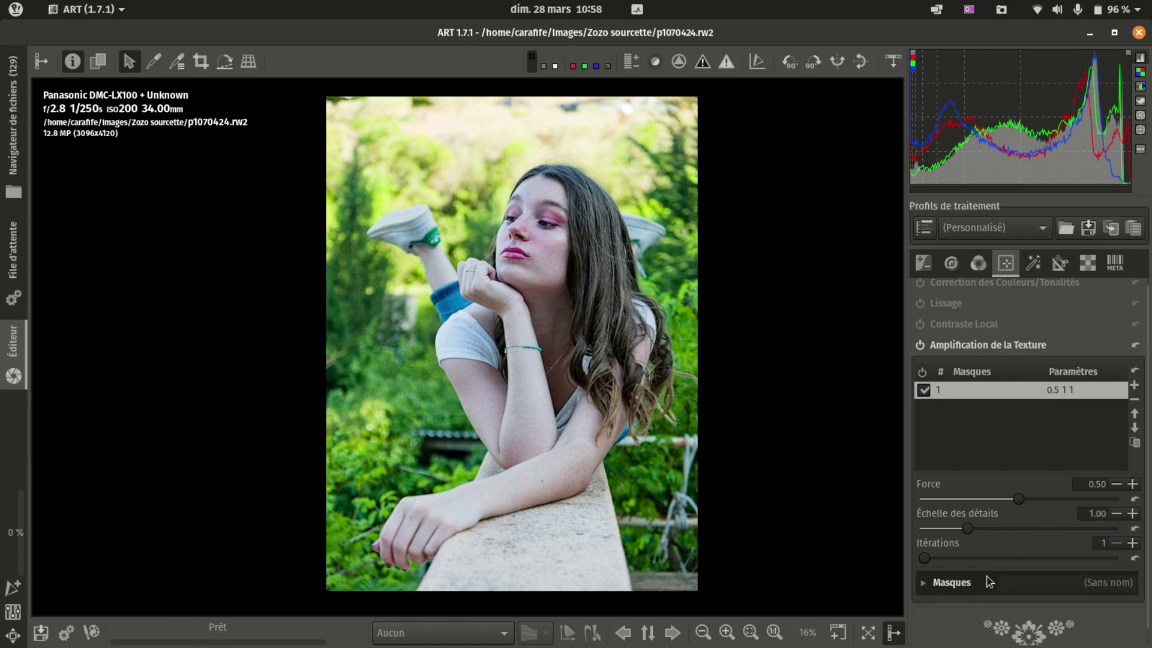
{"action": "left_click", "coordinate": [1077, 580]}
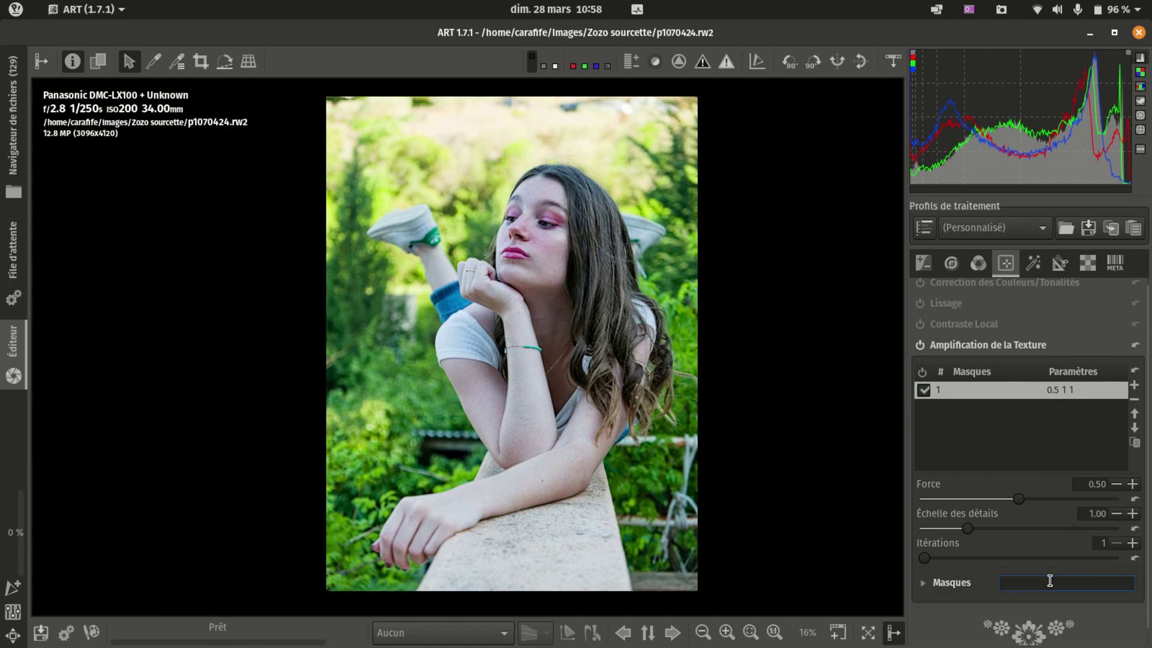
{"action": "type", "text": "test"}
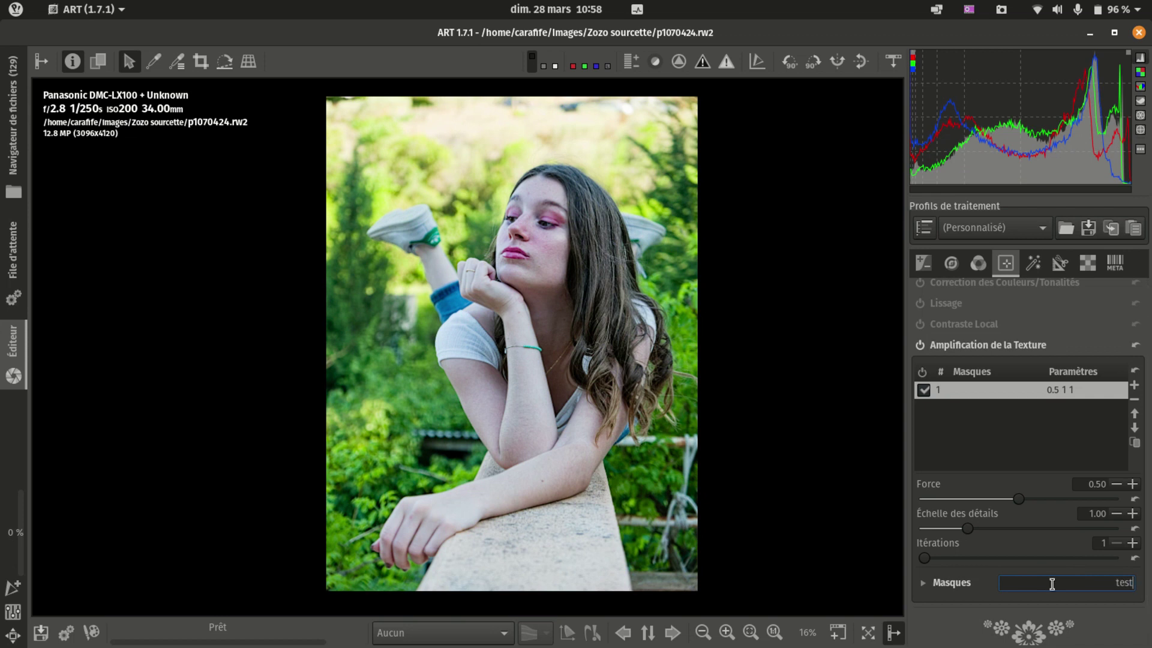
{"action": "key", "text": "Return"}
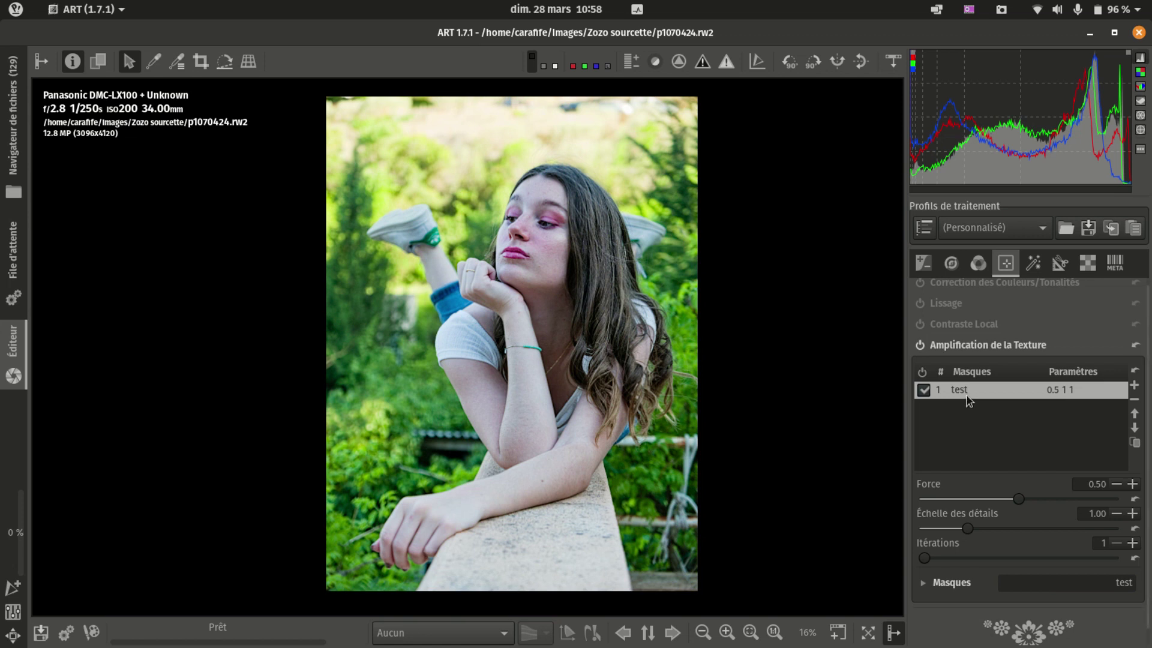
Enable Masque paramétrique for Amplification de la Texture and pull its hue curve down in the greens
{"action": "scroll", "coordinate": [968, 420], "scroll_direction": "down", "scroll_amount": 1}
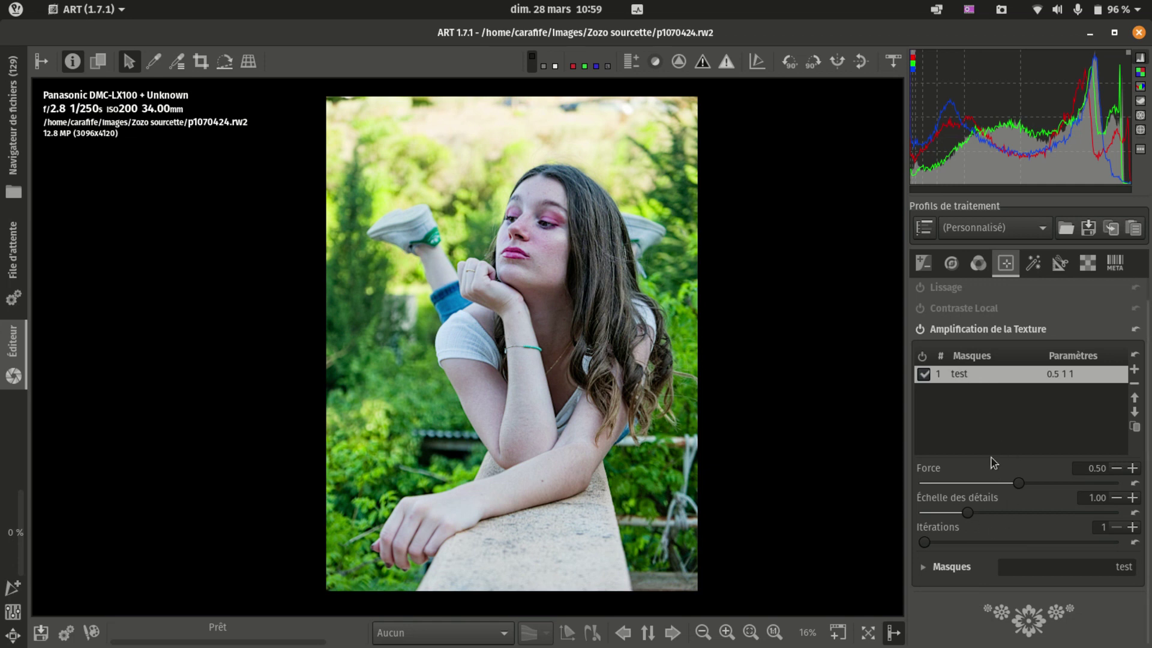
{"action": "left_click", "coordinate": [954, 567]}
{"action": "scroll", "coordinate": [1017, 537], "scroll_direction": "down", "scroll_amount": 3}
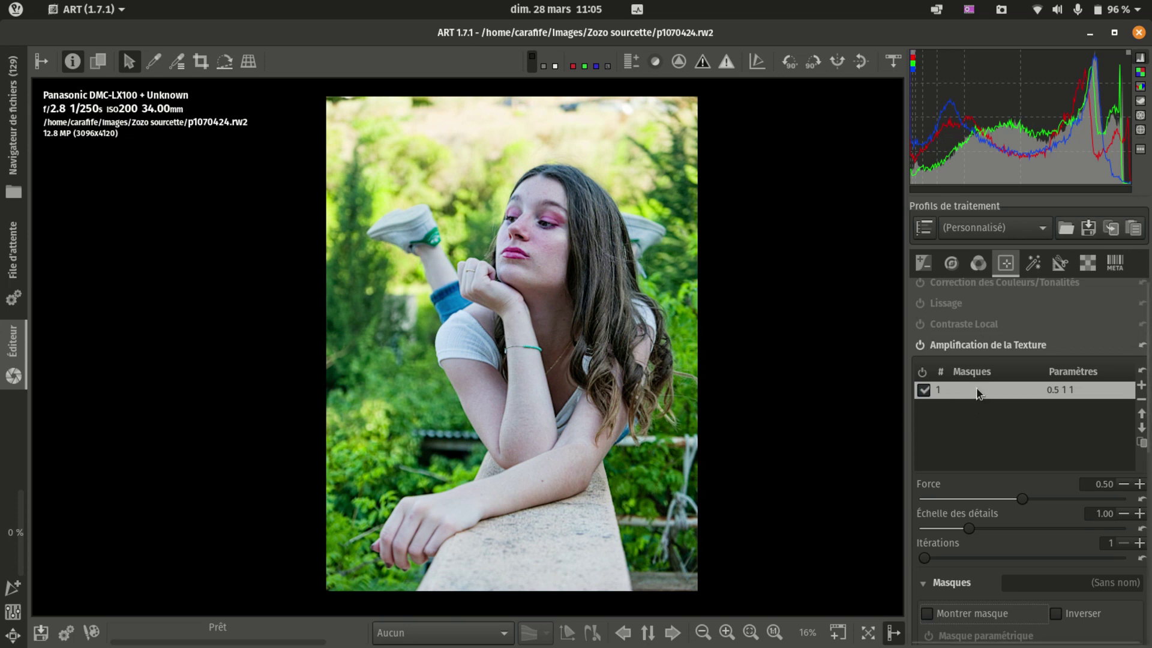
{"action": "scroll", "coordinate": [1008, 570], "scroll_direction": "down", "scroll_amount": 3}
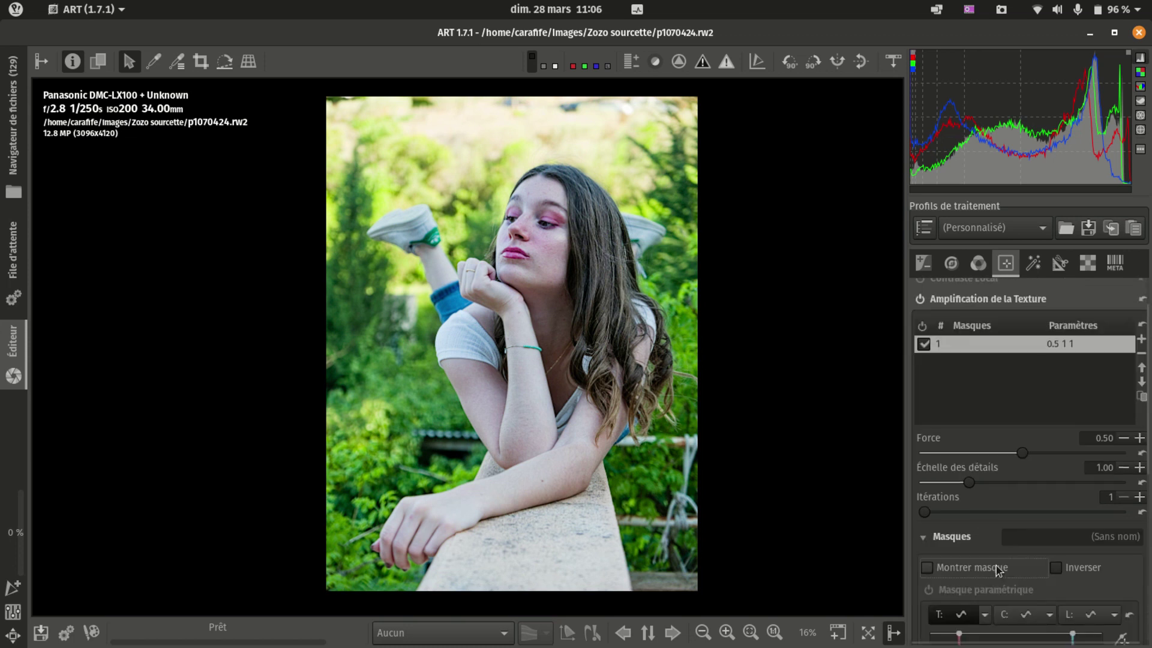
{"action": "scroll", "coordinate": [992, 549], "scroll_direction": "down", "scroll_amount": 5}
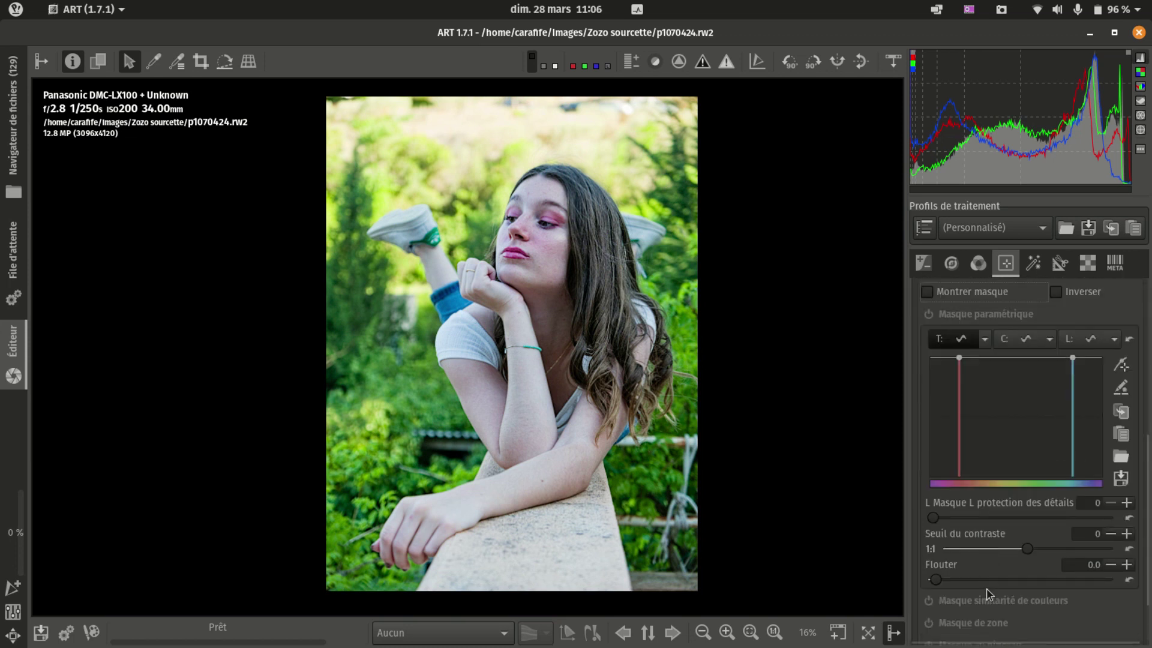
{"action": "scroll", "coordinate": [989, 594], "scroll_direction": "down", "scroll_amount": 2}
{"action": "scroll", "coordinate": [996, 540], "scroll_direction": "up", "scroll_amount": 6}
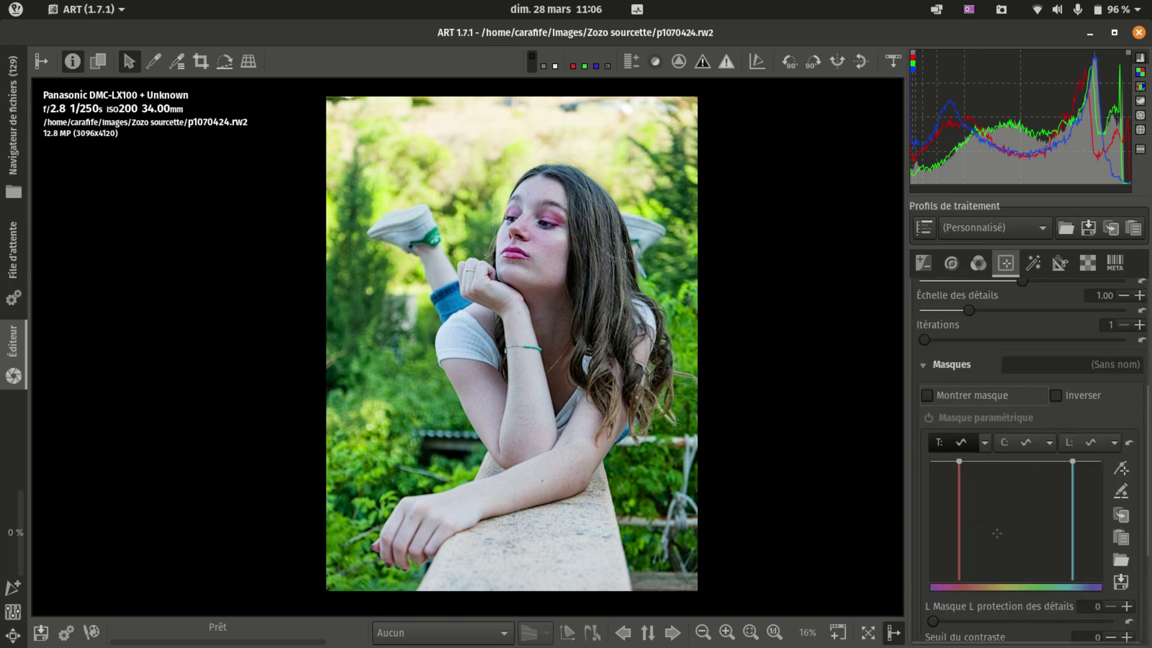
{"action": "left_click", "coordinate": [930, 421]}
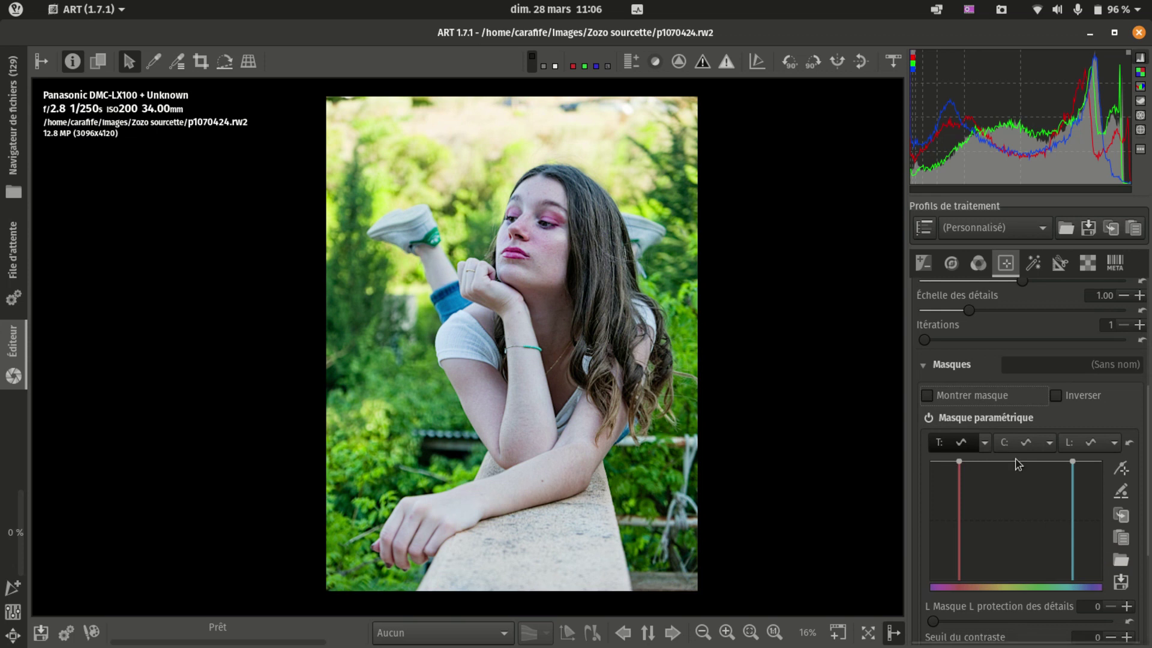
{"action": "left_click_drag", "start_coordinate": [1015, 463], "coordinate": [1016, 559]}
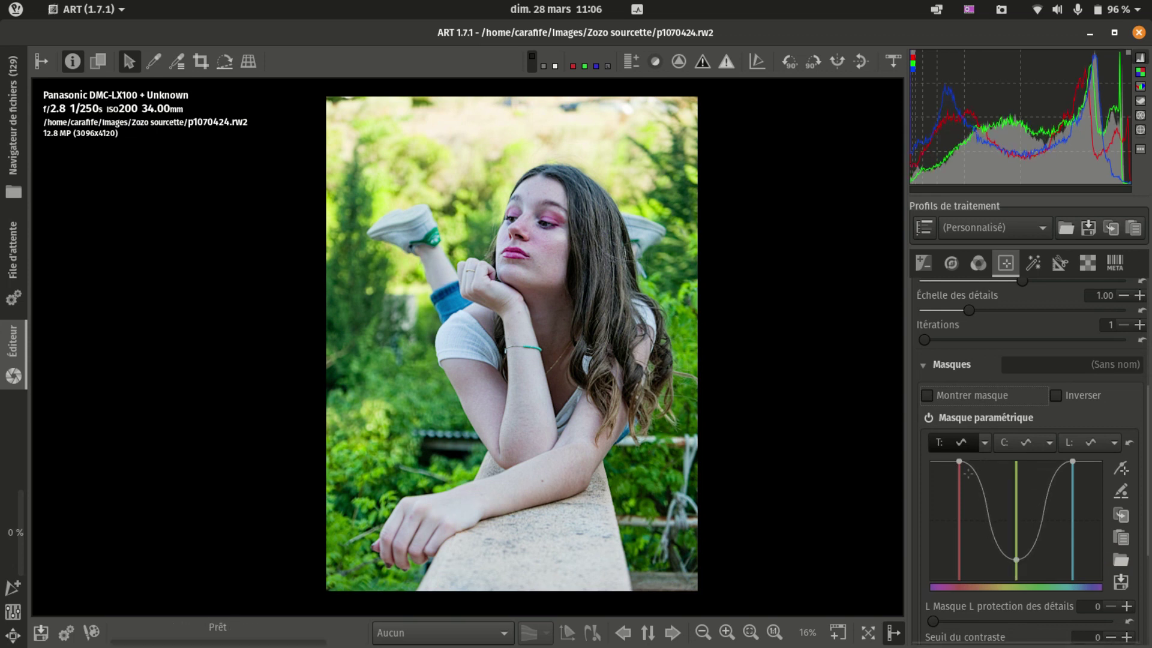
Show the parametric mask over the photo and lower the red and blue points of its hue curve
{"action": "left_click", "coordinate": [927, 397]}
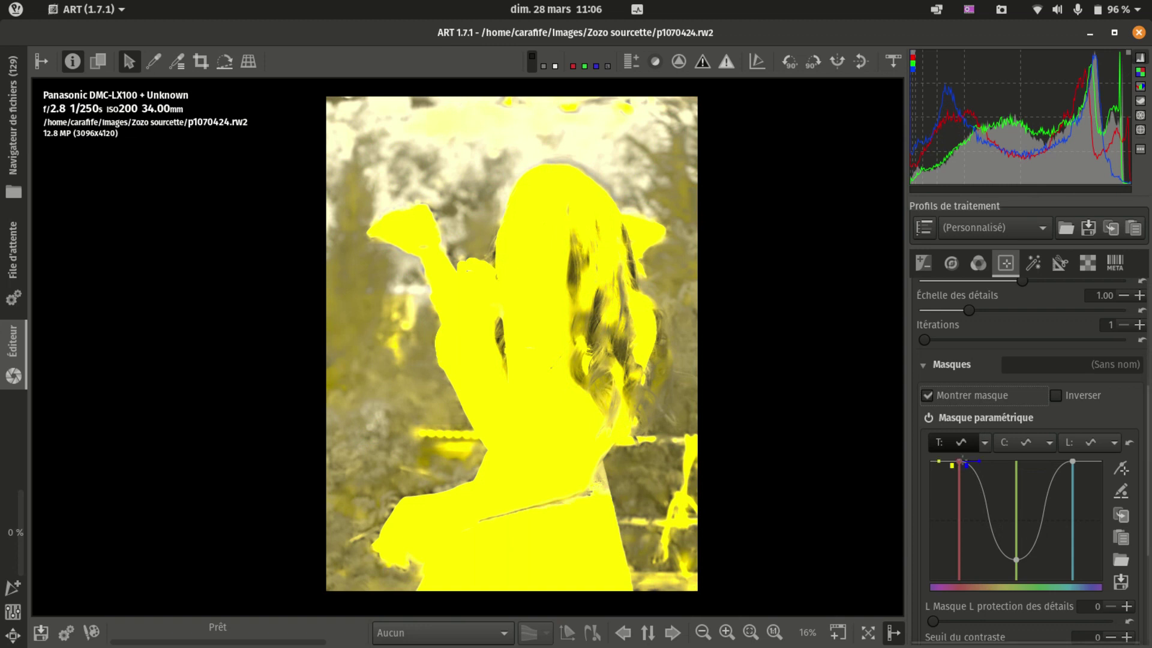
{"action": "left_click_drag", "start_coordinate": [960, 462], "coordinate": [959, 543]}
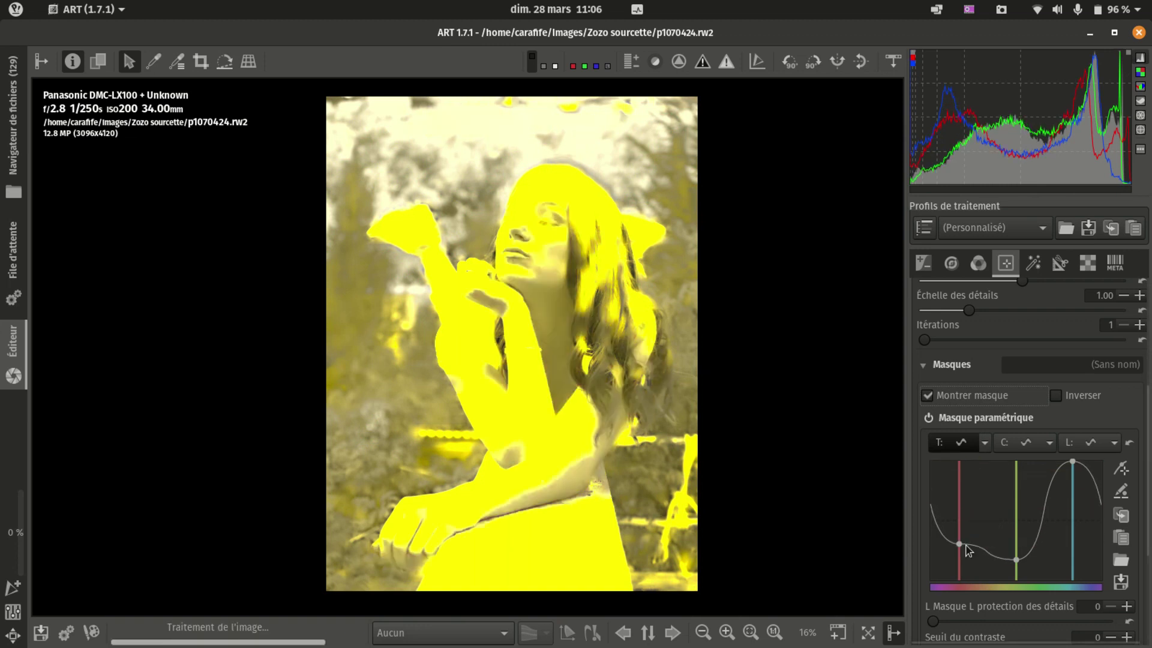
{"action": "left_click_drag", "start_coordinate": [1072, 461], "coordinate": [1072, 487]}
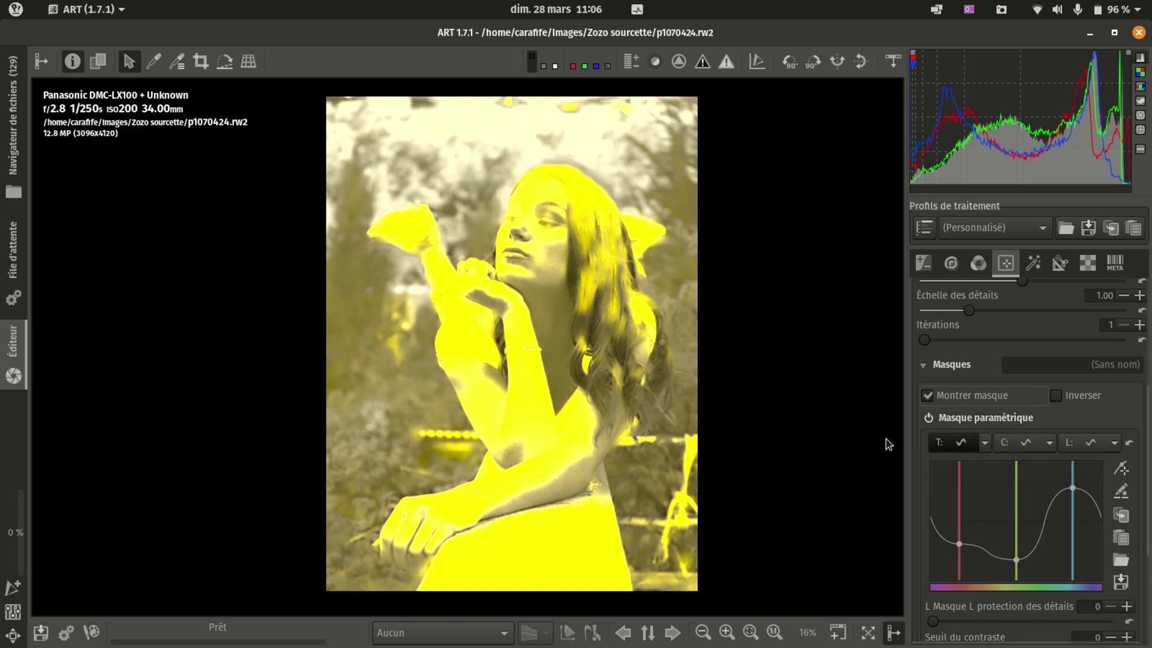
{"action": "scroll", "coordinate": [888, 444], "scroll_direction": "up", "scroll_amount": 1}
{"action": "scroll", "coordinate": [978, 454], "scroll_direction": "up", "scroll_amount": 3}
{"action": "scroll", "coordinate": [1022, 448], "scroll_direction": "up", "scroll_amount": 3}
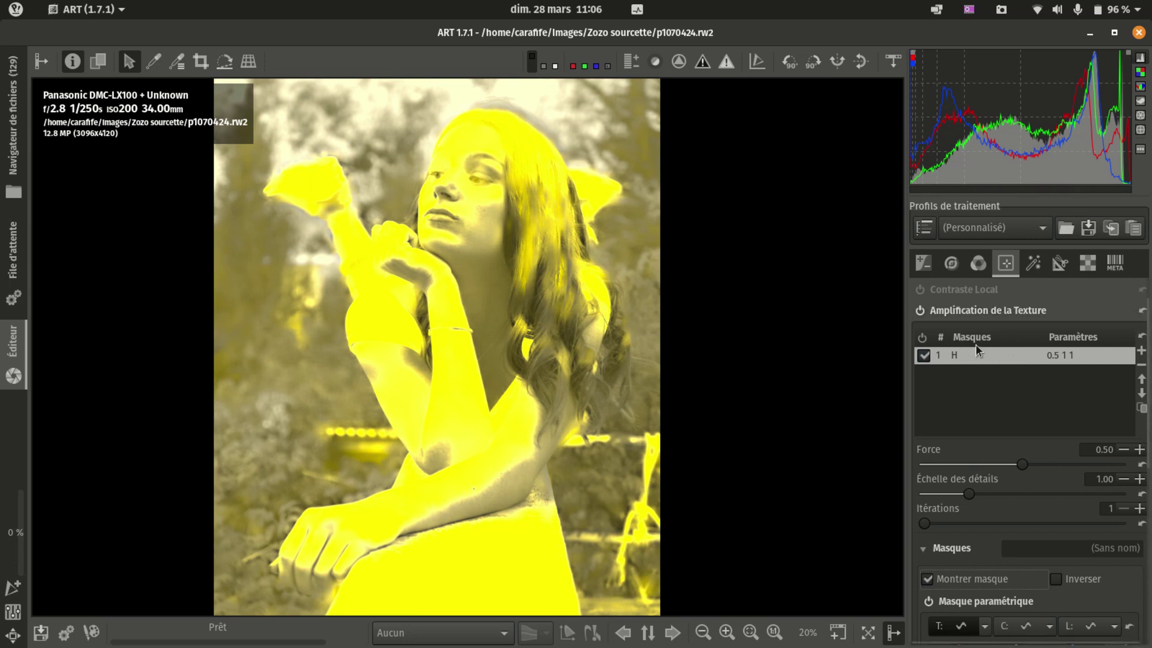
Set the parametric mask's L detail protection to 66 and its Seuil du contraste to 110
{"action": "scroll", "coordinate": [968, 391], "scroll_direction": "down", "scroll_amount": 3}
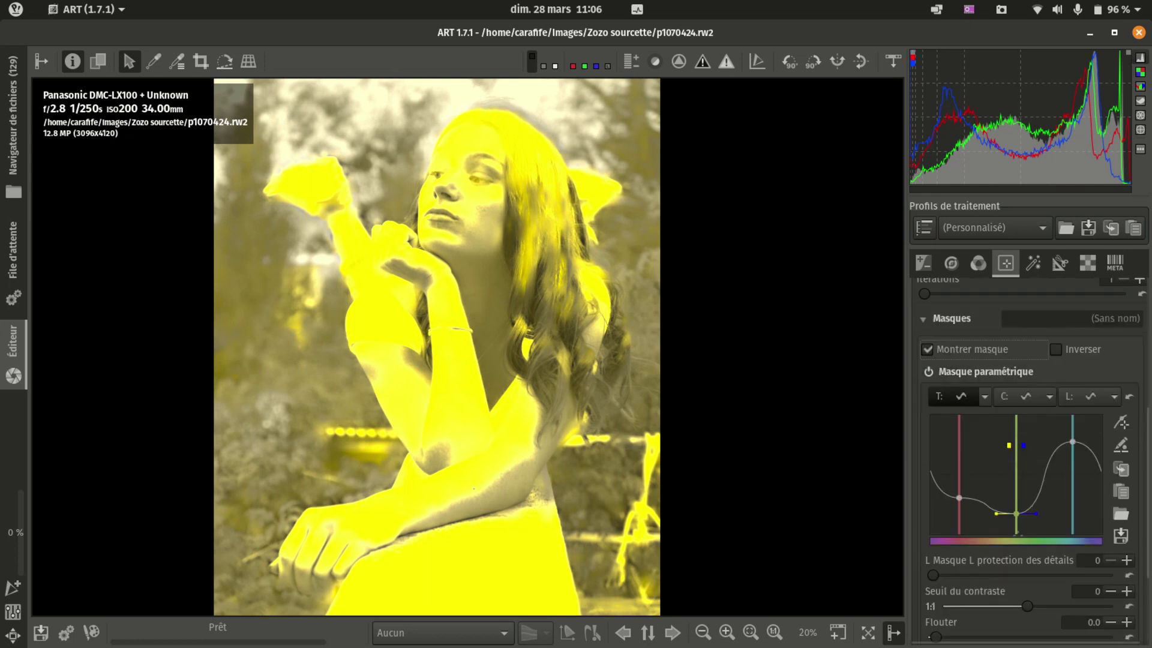
{"action": "scroll", "coordinate": [1003, 545], "scroll_direction": "down", "scroll_amount": 2}
{"action": "left_click_drag", "start_coordinate": [933, 574], "coordinate": [1086, 606]}
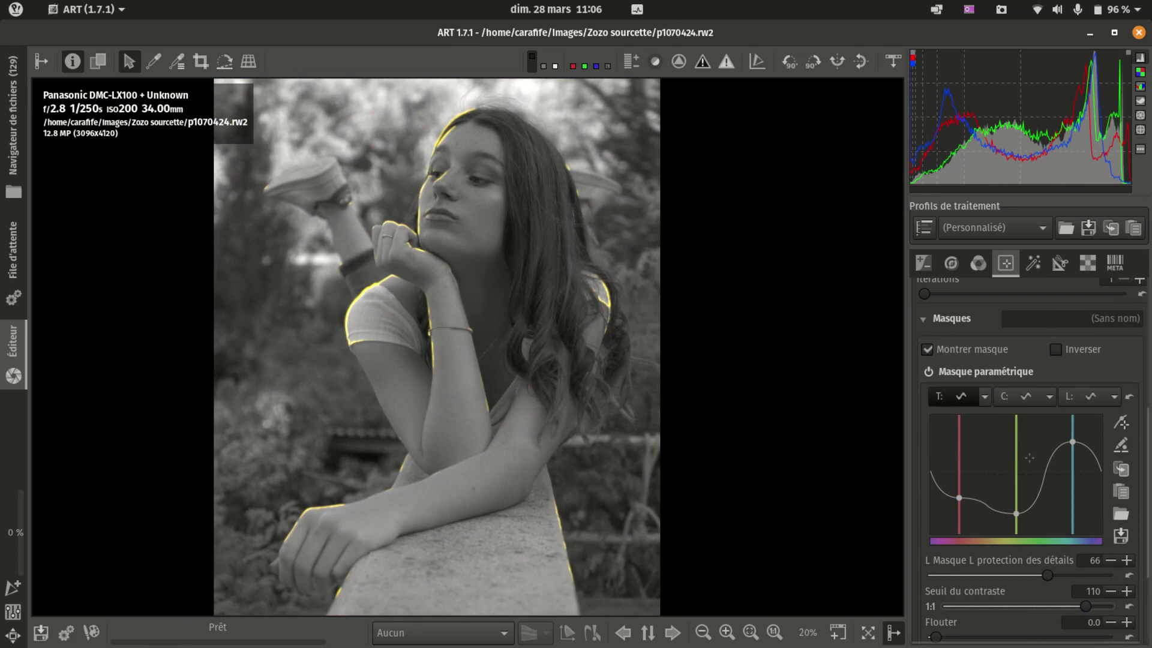
Name the Amplification de la Texture mask "essai"
{"action": "scroll", "coordinate": [1030, 457], "scroll_direction": "up", "scroll_amount": 6}
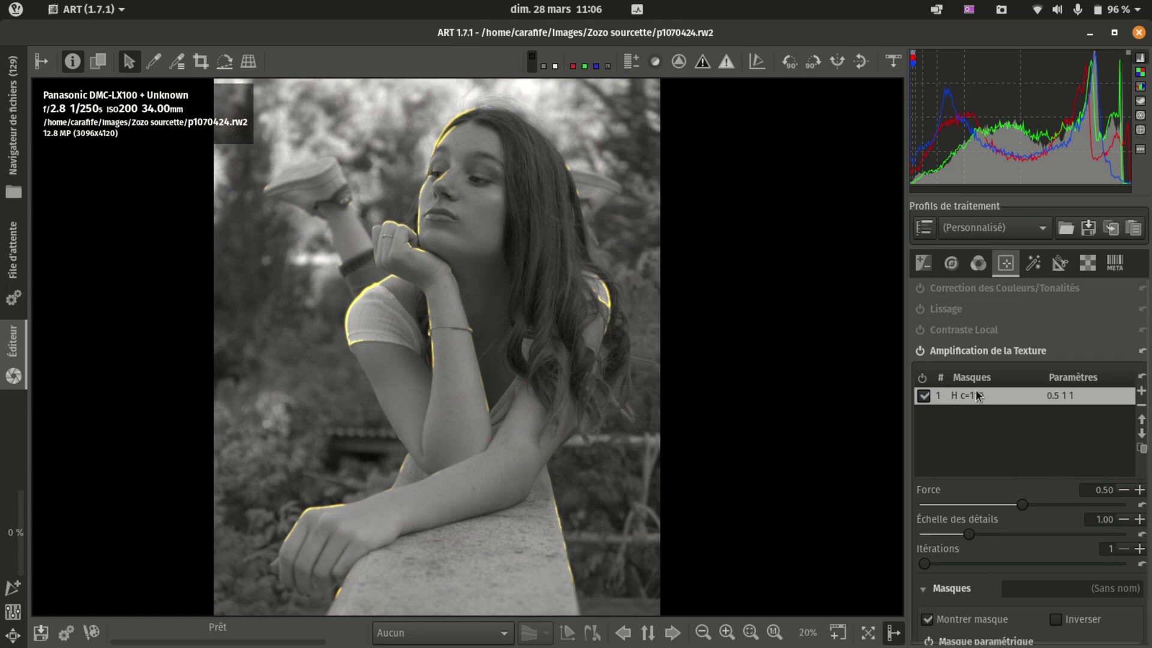
{"action": "left_click", "coordinate": [1106, 592]}
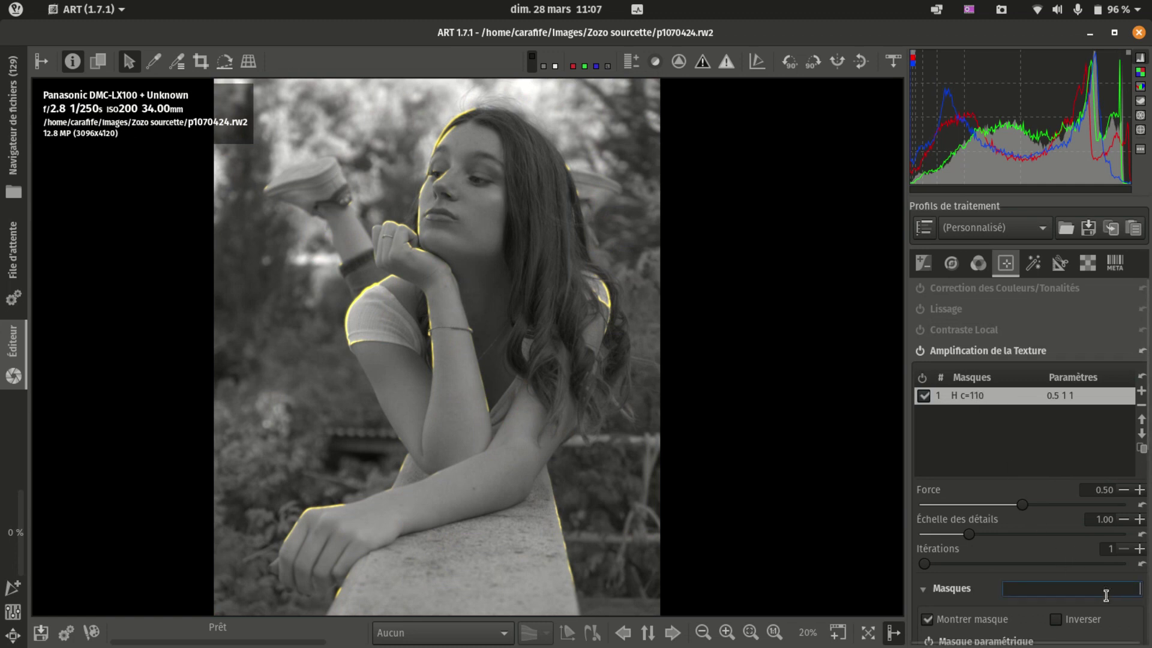
{"action": "type", "text": "Essai"}
{"action": "key", "text": "Return"}
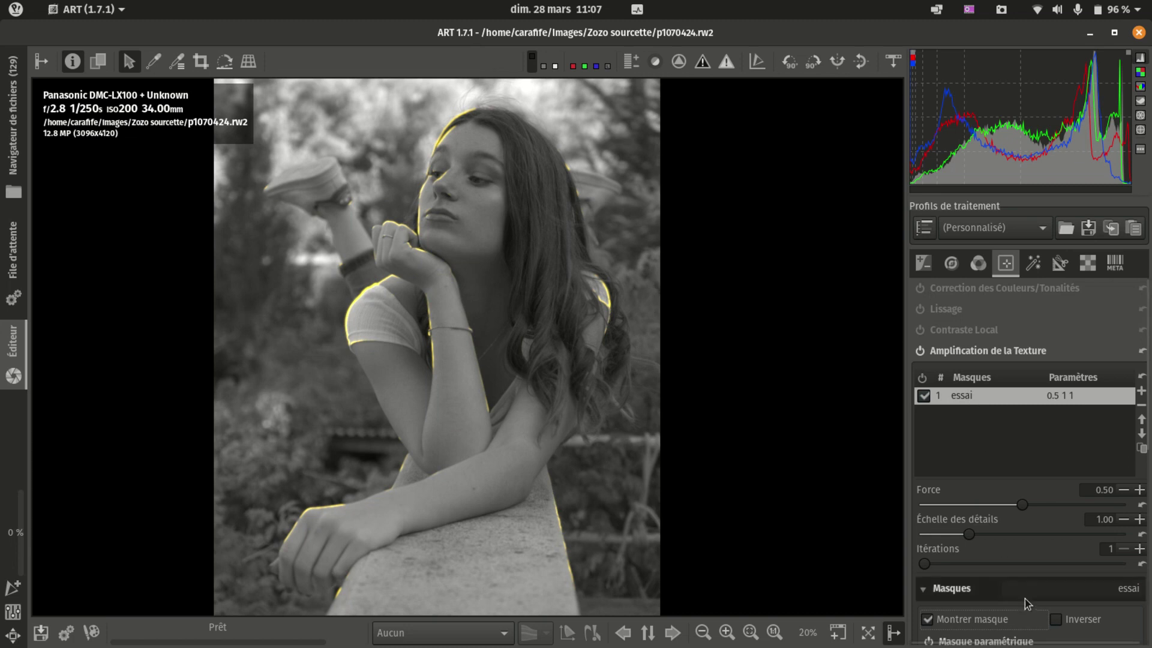
Set the parametric mask's L detail protection to 25 and its Seuil du contraste to -62
{"action": "scroll", "coordinate": [1010, 563], "scroll_direction": "down", "scroll_amount": 3}
{"action": "scroll", "coordinate": [995, 415], "scroll_direction": "up", "scroll_amount": 2}
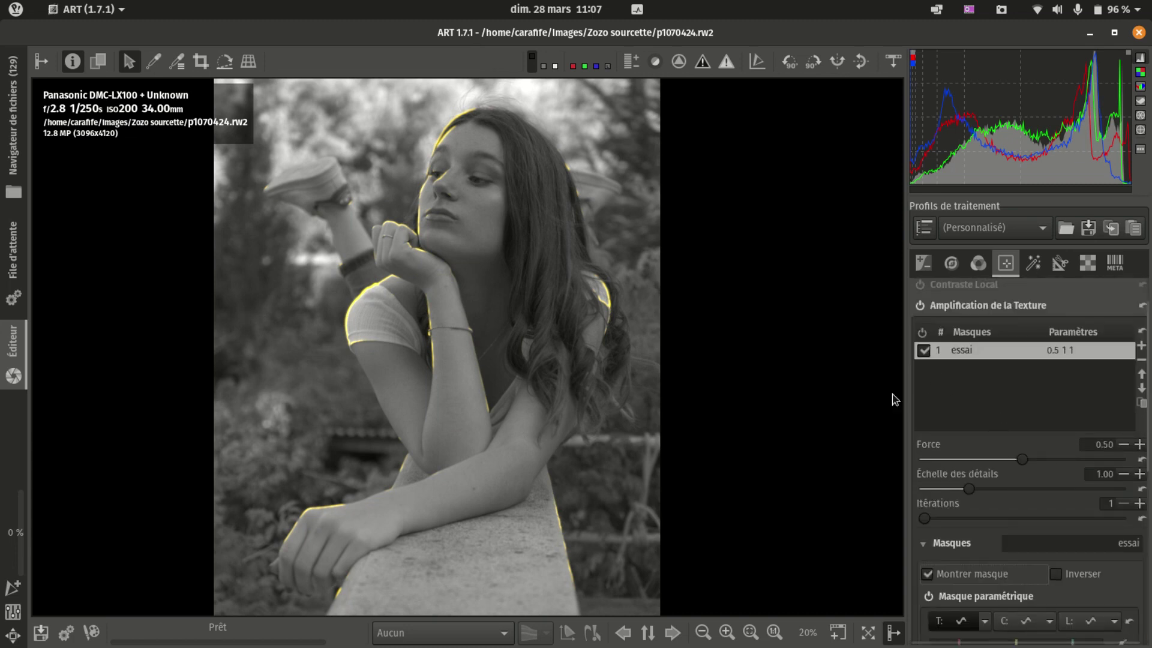
{"action": "scroll", "coordinate": [962, 474], "scroll_direction": "down", "scroll_amount": 4}
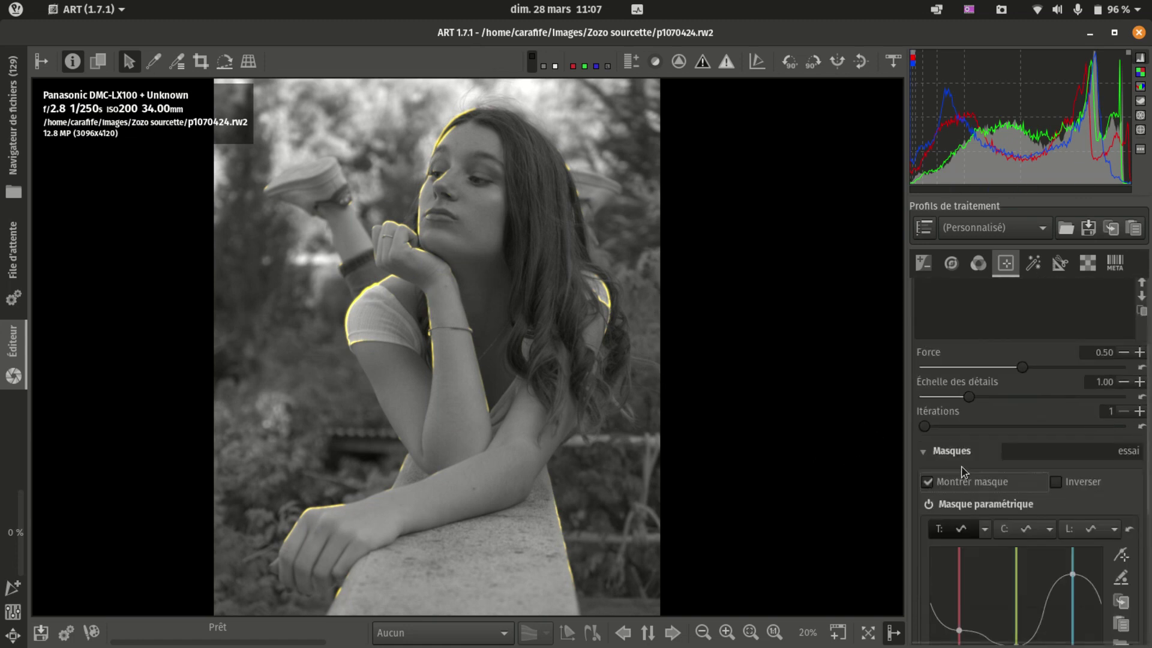
{"action": "scroll", "coordinate": [1059, 616], "scroll_direction": "down", "scroll_amount": 10}
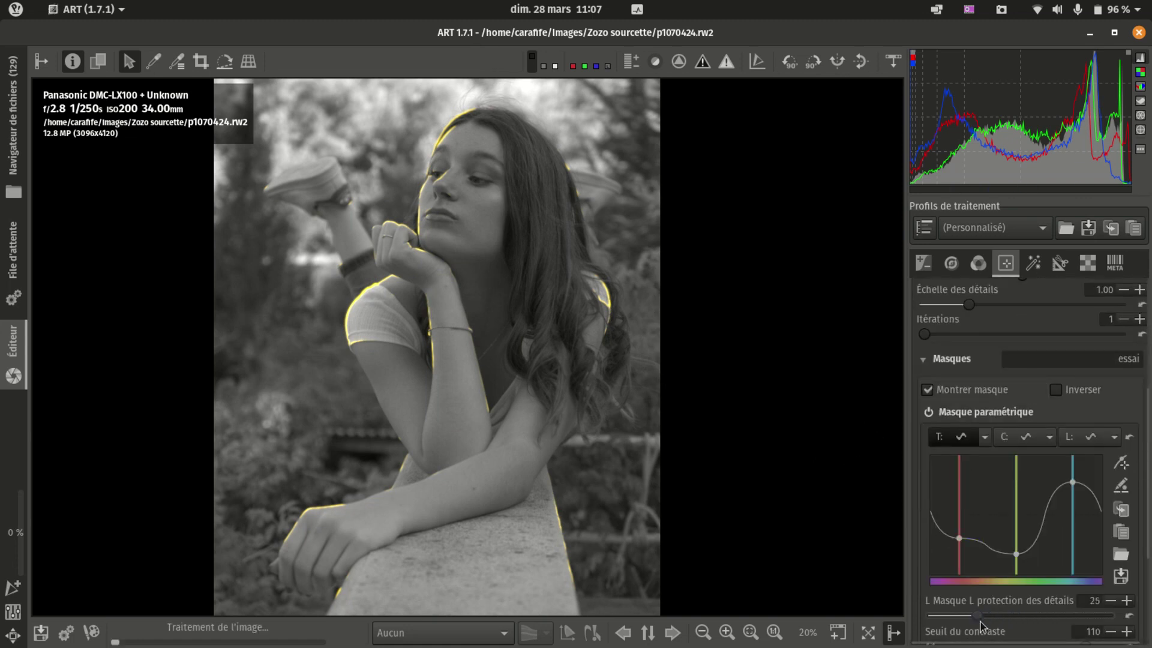
{"action": "scroll", "coordinate": [1059, 627], "scroll_direction": "down", "scroll_amount": 2}
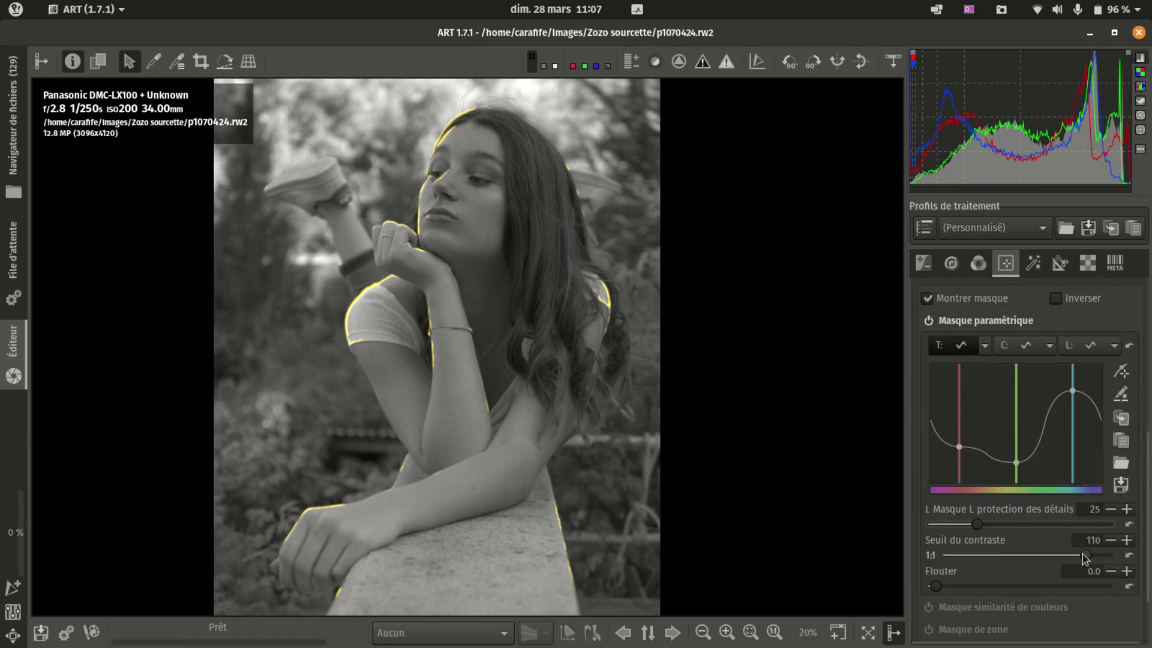
{"action": "left_click_drag", "start_coordinate": [1085, 555], "coordinate": [991, 558]}
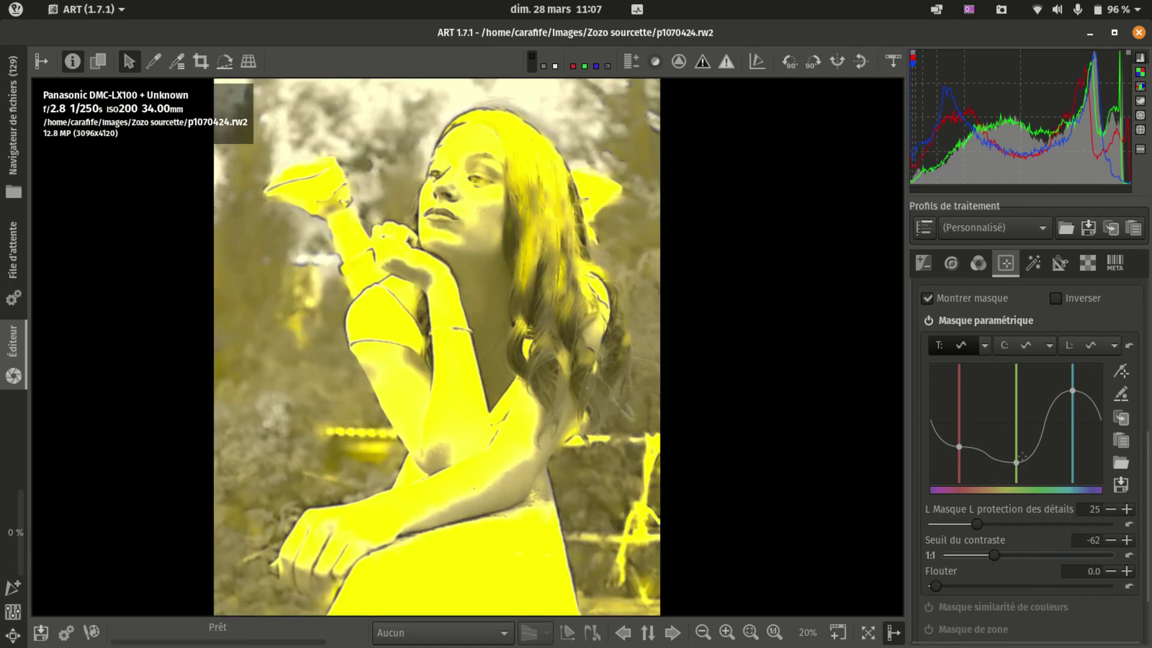
Lower the blue point of the parametric mask's hue curve to just above the level of the red point
{"action": "left_click", "coordinate": [1022, 457]}
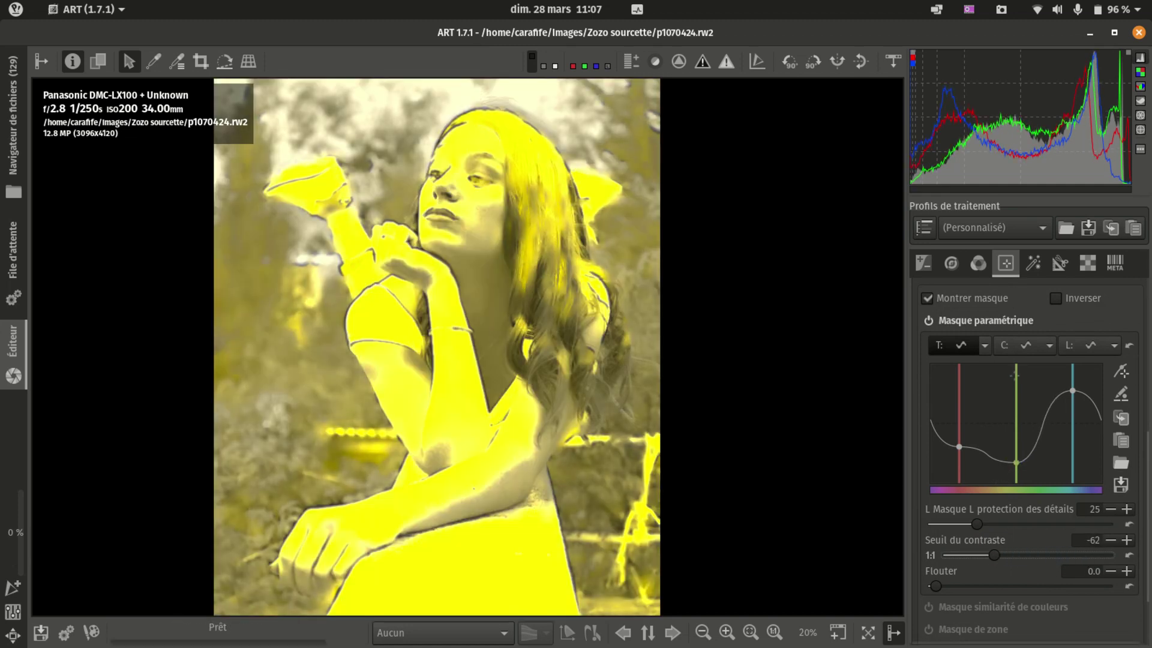
{"action": "left_click_drag", "start_coordinate": [1073, 390], "coordinate": [1073, 427]}
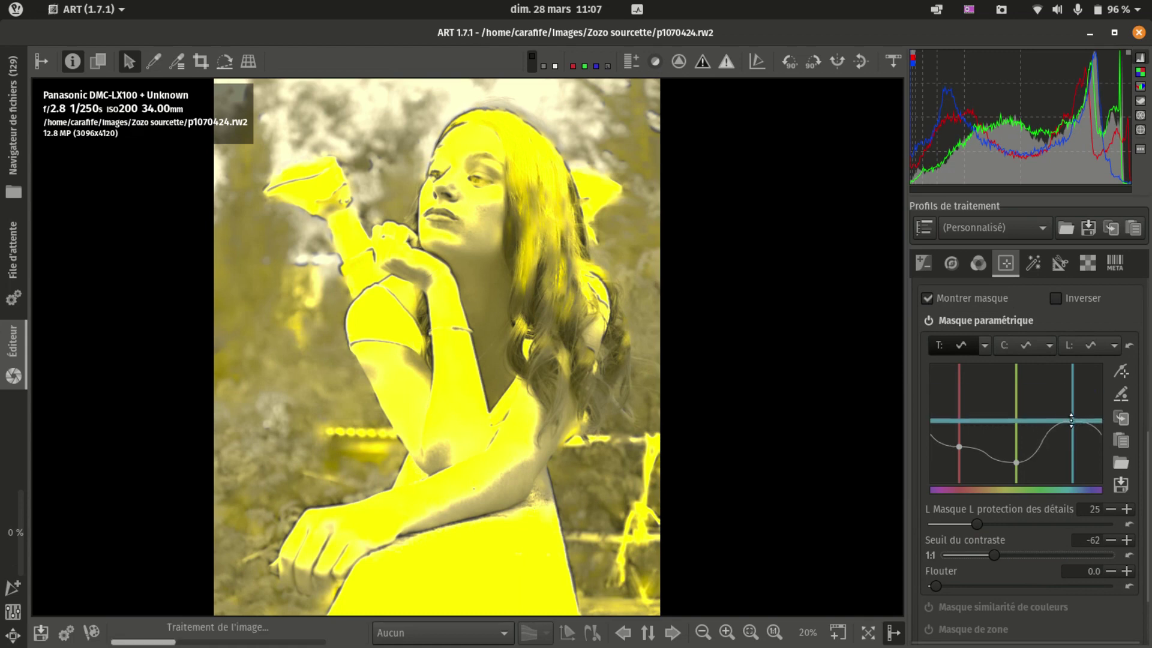
{"action": "scroll", "coordinate": [1050, 380], "scroll_direction": "up", "scroll_amount": 3}
{"action": "scroll", "coordinate": [1050, 381], "scroll_direction": "up", "scroll_amount": 6}
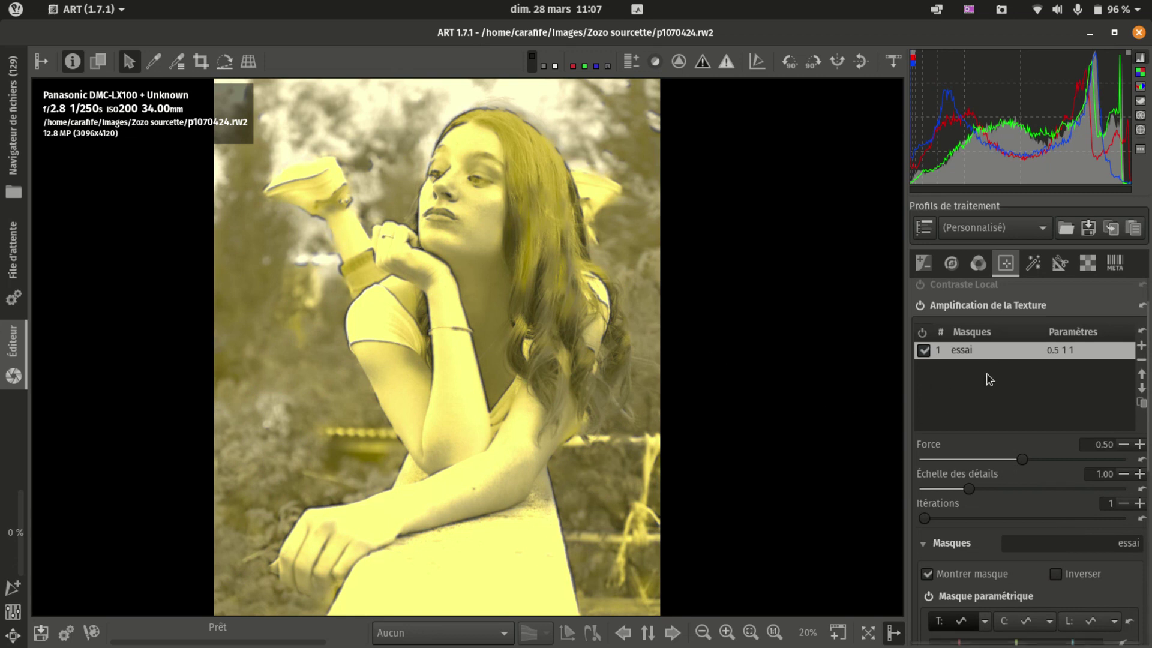
{"action": "scroll", "coordinate": [1025, 413], "scroll_direction": "down", "scroll_amount": 3}
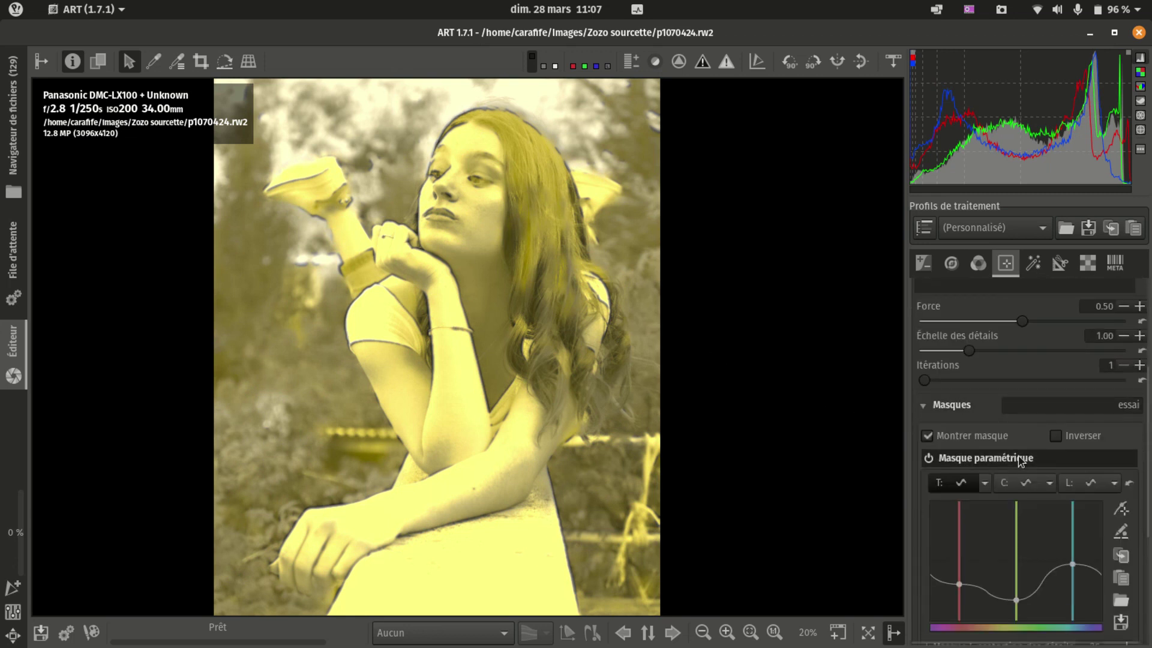
{"action": "scroll", "coordinate": [1020, 460], "scroll_direction": "down", "scroll_amount": 2}
{"action": "scroll", "coordinate": [1020, 461], "scroll_direction": "down", "scroll_amount": 1}
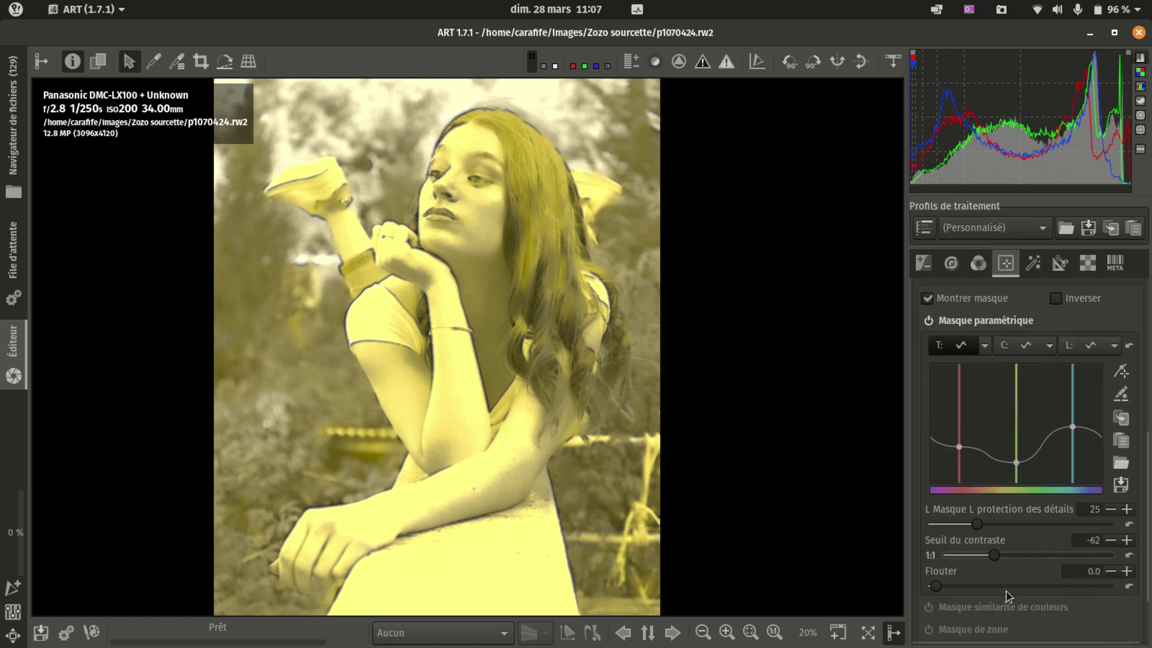
{"action": "scroll", "coordinate": [1023, 420], "scroll_direction": "up", "scroll_amount": 6}
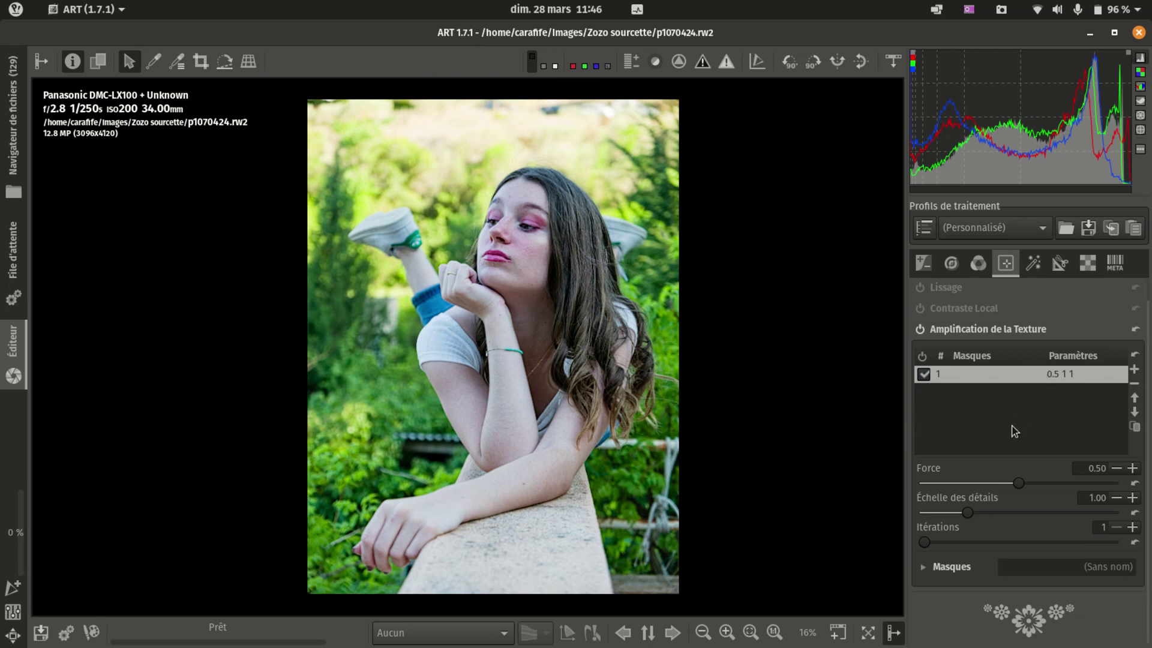
Expand the Masques section of the unnamed texture mask, show its coverage over the photo and hide it again
{"action": "left_click", "coordinate": [945, 570]}
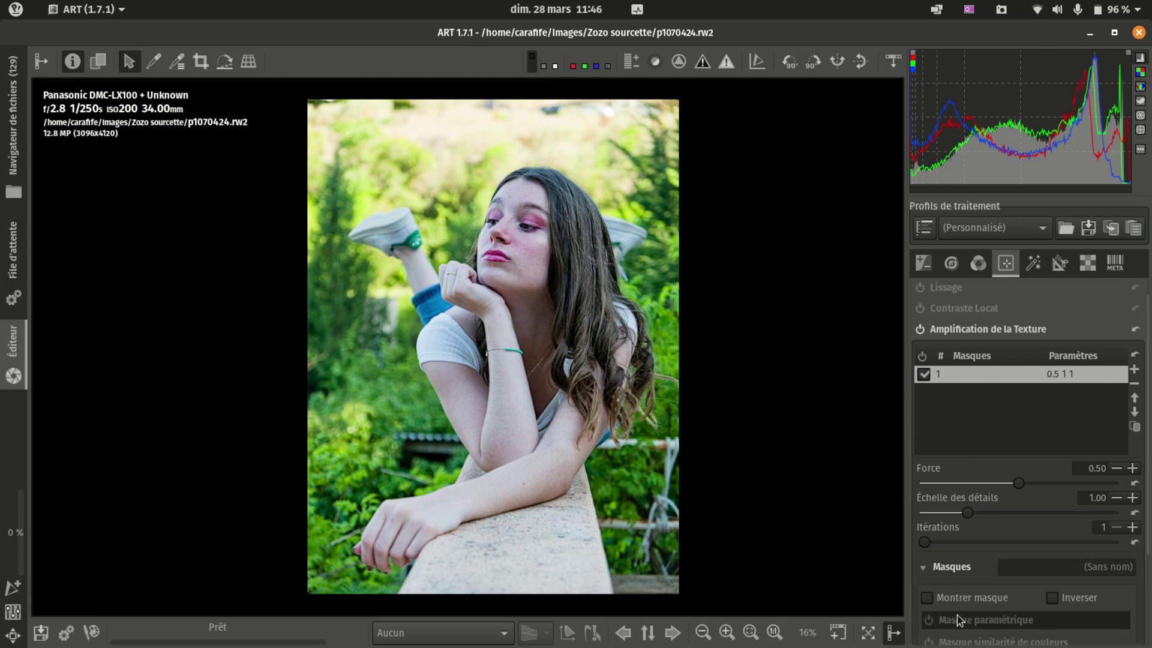
{"action": "left_click", "coordinate": [927, 598]}
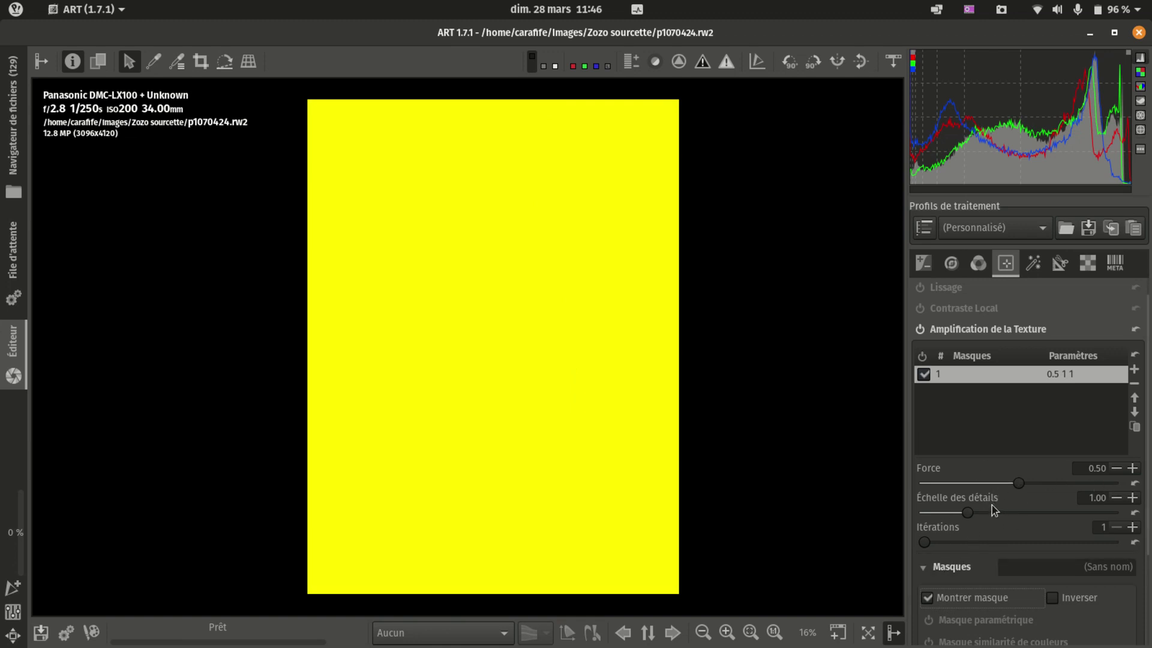
{"action": "left_click", "coordinate": [933, 597]}
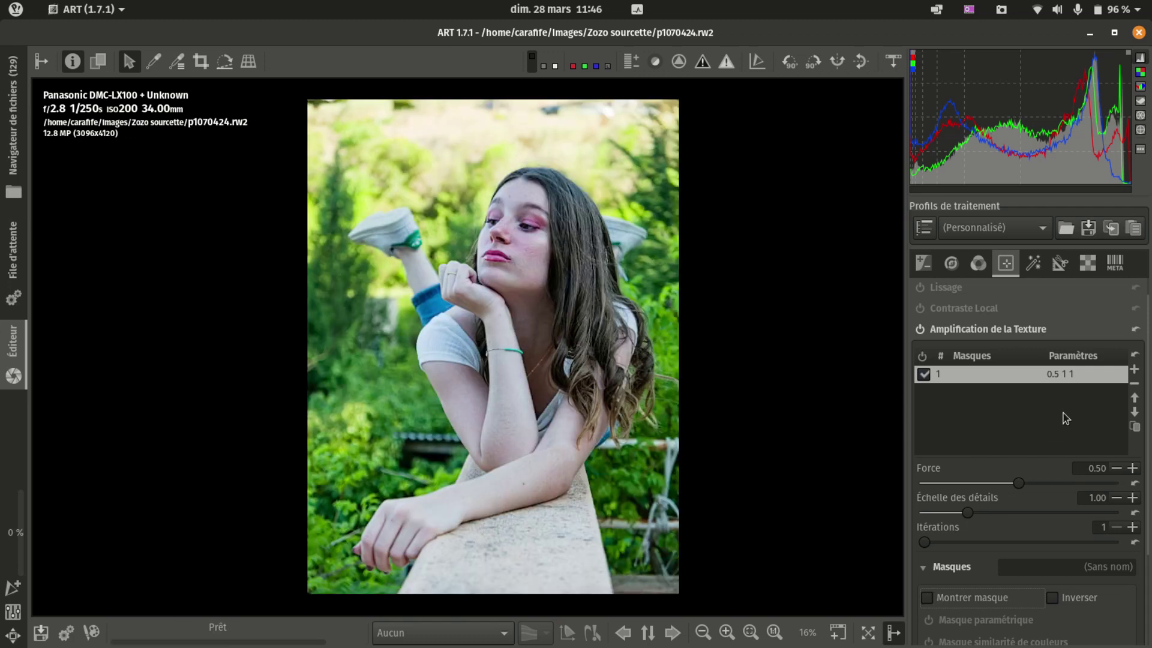
Add four more masks to the Amplification de la Texture list and delete the last two
{"action": "left_click", "coordinate": [1135, 369]}
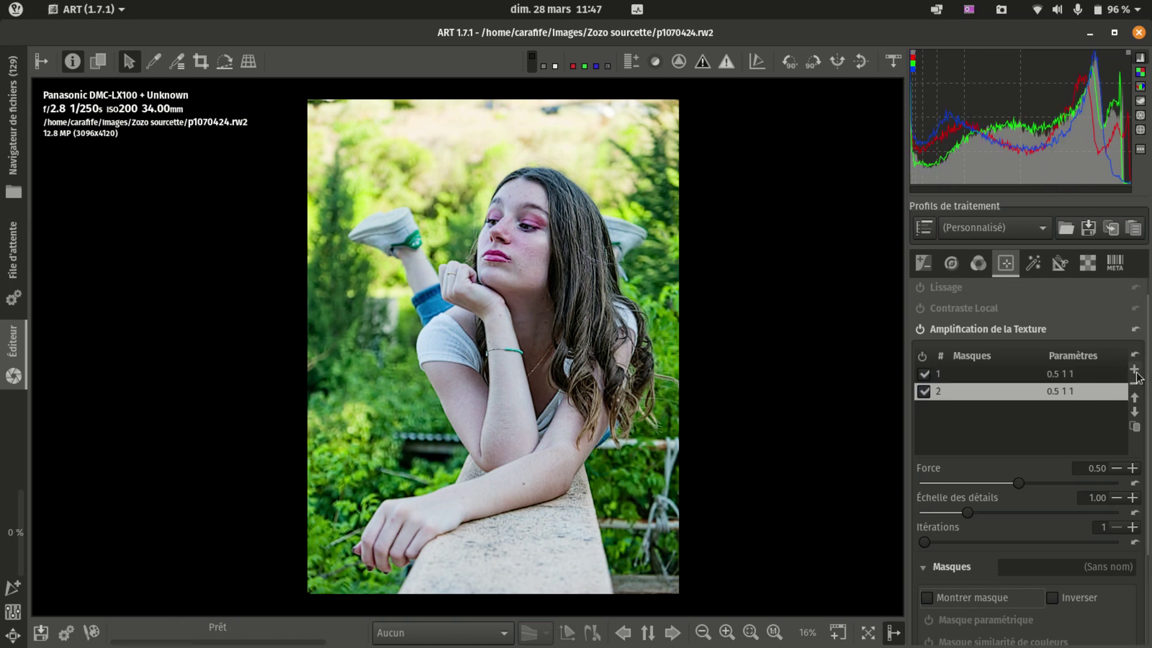
{"action": "left_click", "coordinate": [1136, 370]}
{"action": "left_click", "coordinate": [1135, 370]}
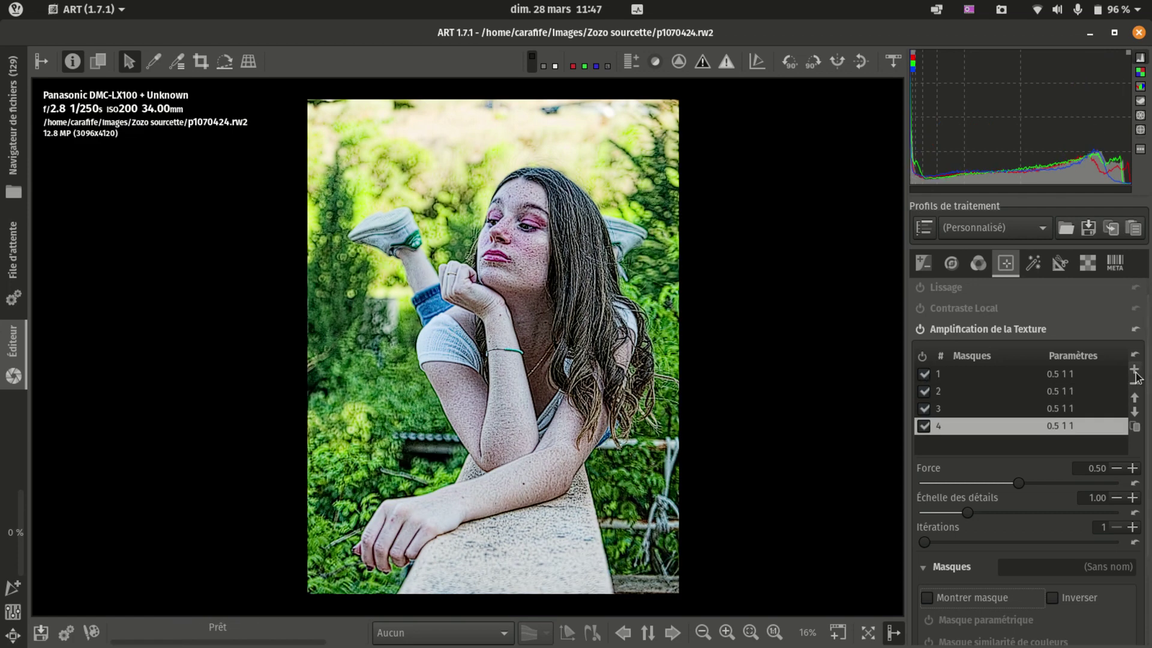
{"action": "left_click", "coordinate": [1135, 370]}
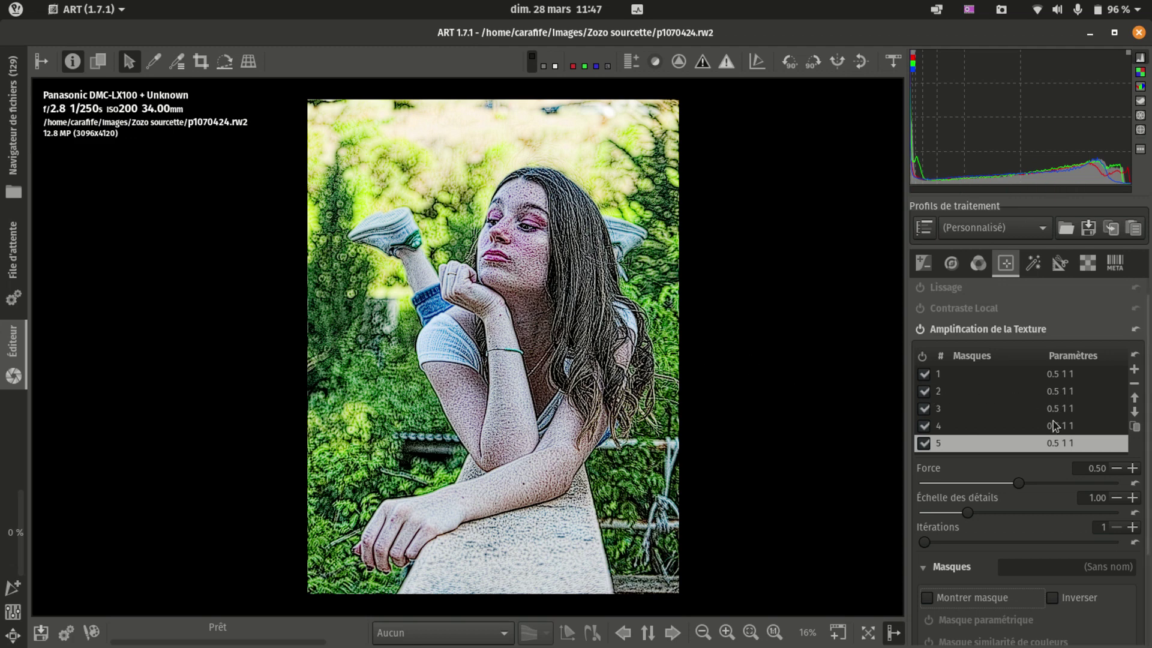
{"action": "left_click", "coordinate": [1135, 387]}
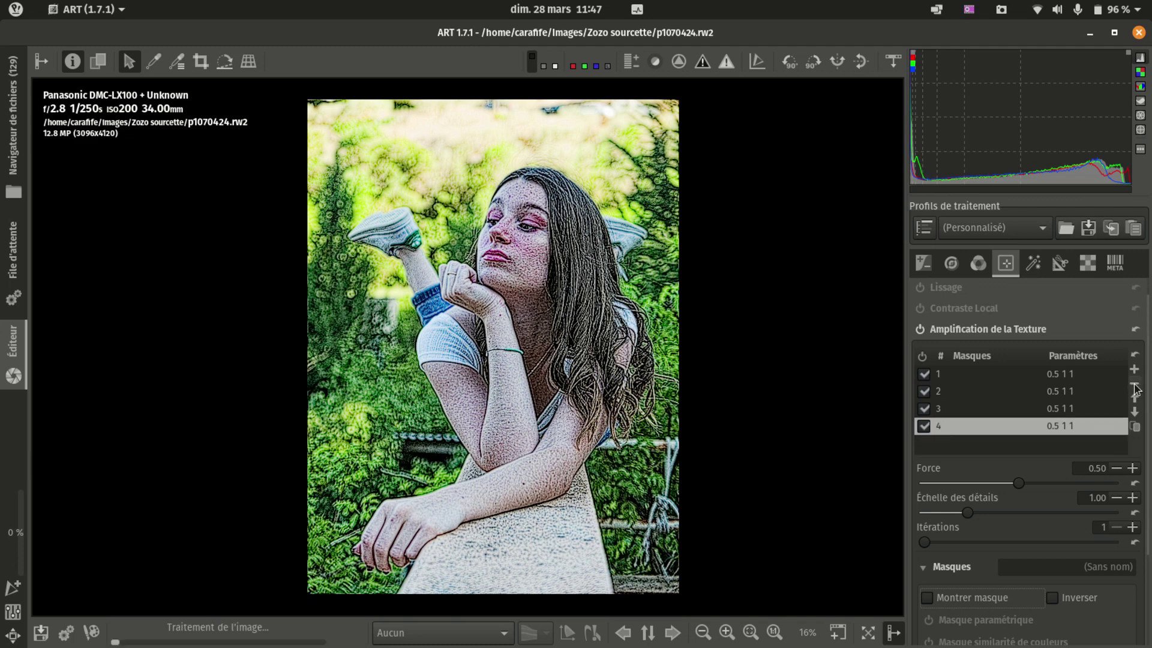
{"action": "left_click", "coordinate": [1136, 387]}
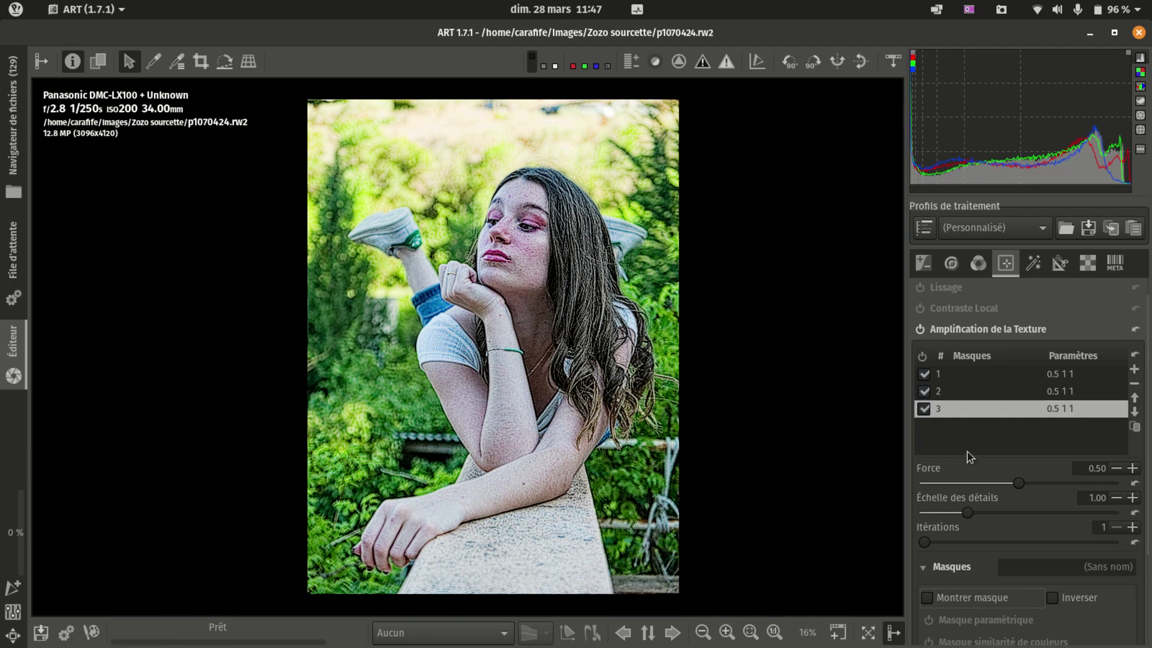
Turn on the mask display and compare the coverage of masks 1, 2 and 3
{"action": "left_click", "coordinate": [971, 376]}
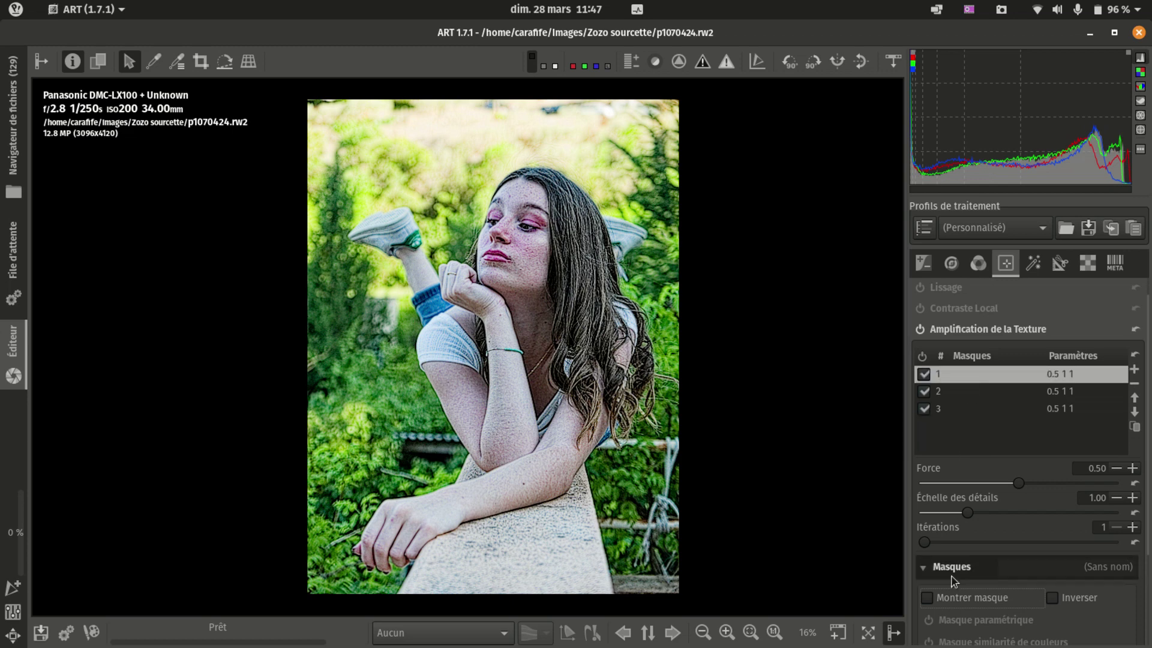
{"action": "left_click", "coordinate": [927, 598]}
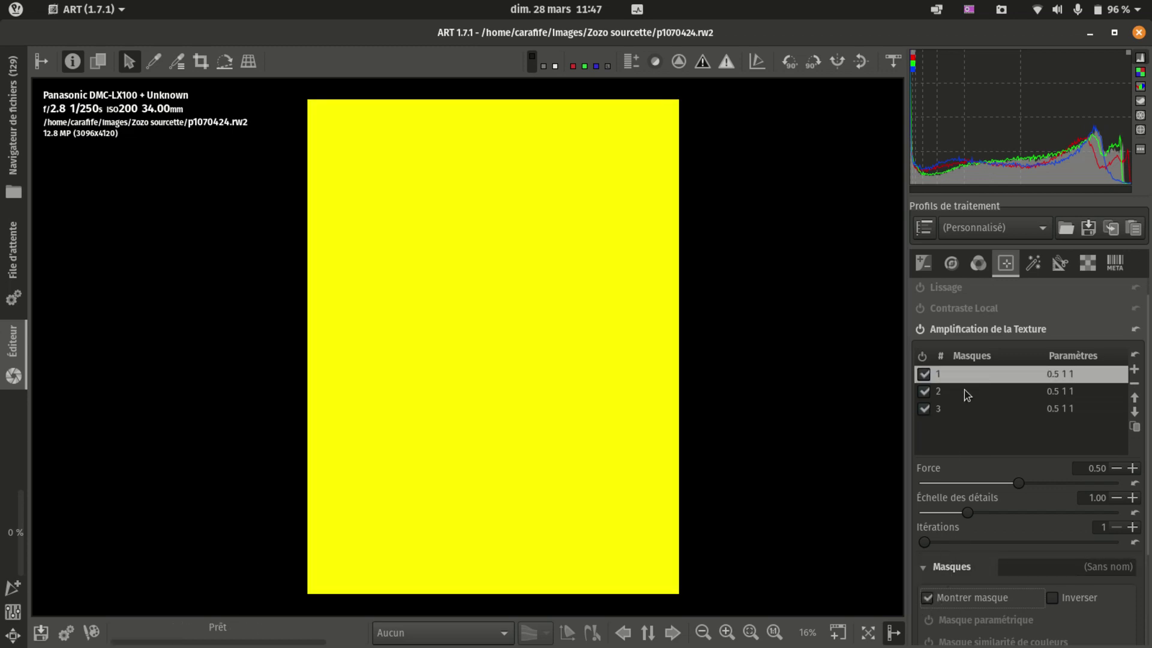
{"action": "left_click", "coordinate": [964, 391]}
{"action": "left_click", "coordinate": [964, 404]}
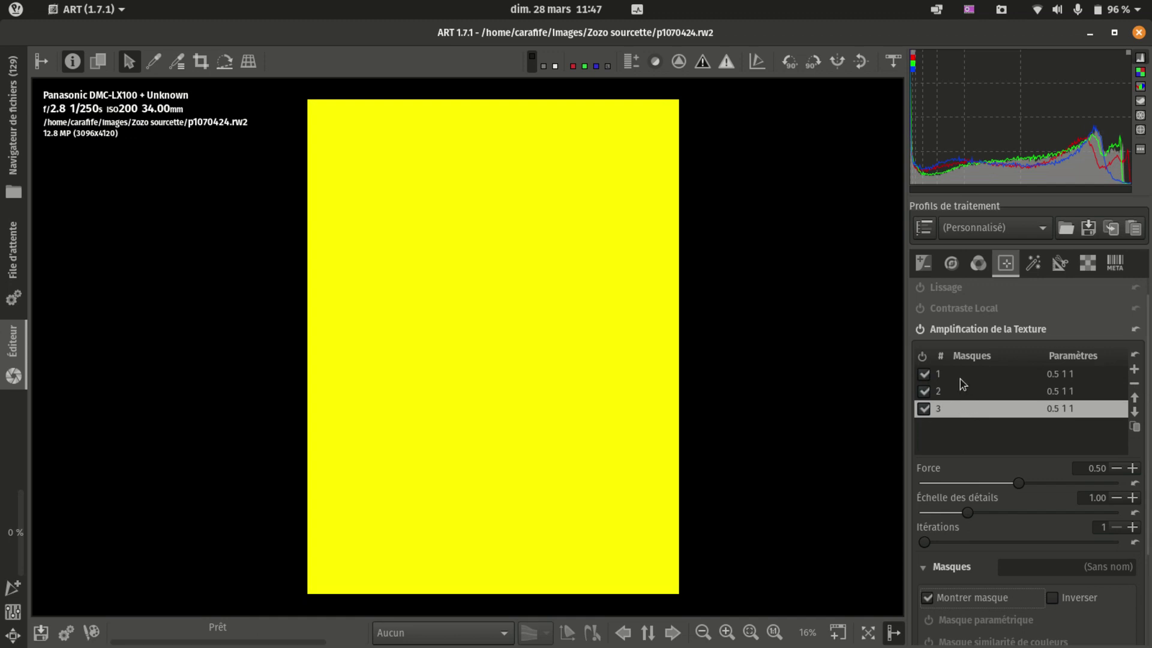
{"action": "left_click", "coordinate": [960, 378]}
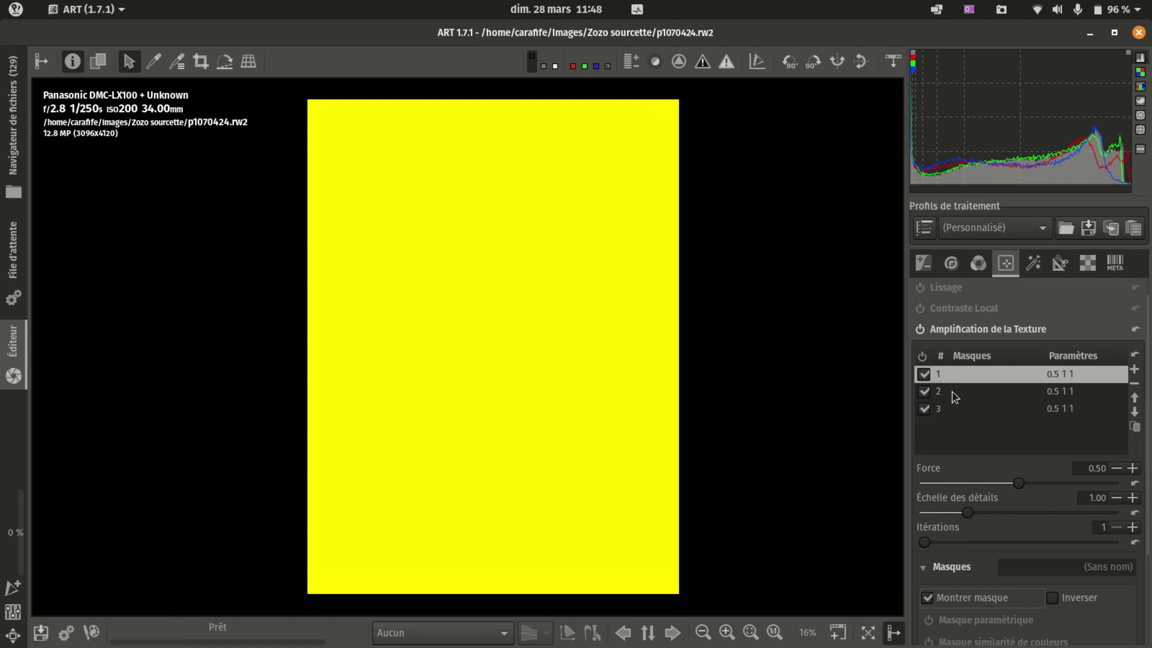
Enable Masque de zone on mask 2 and draw a rectangular zone over the woman's lower face and raised hand
{"action": "left_click", "coordinate": [956, 398]}
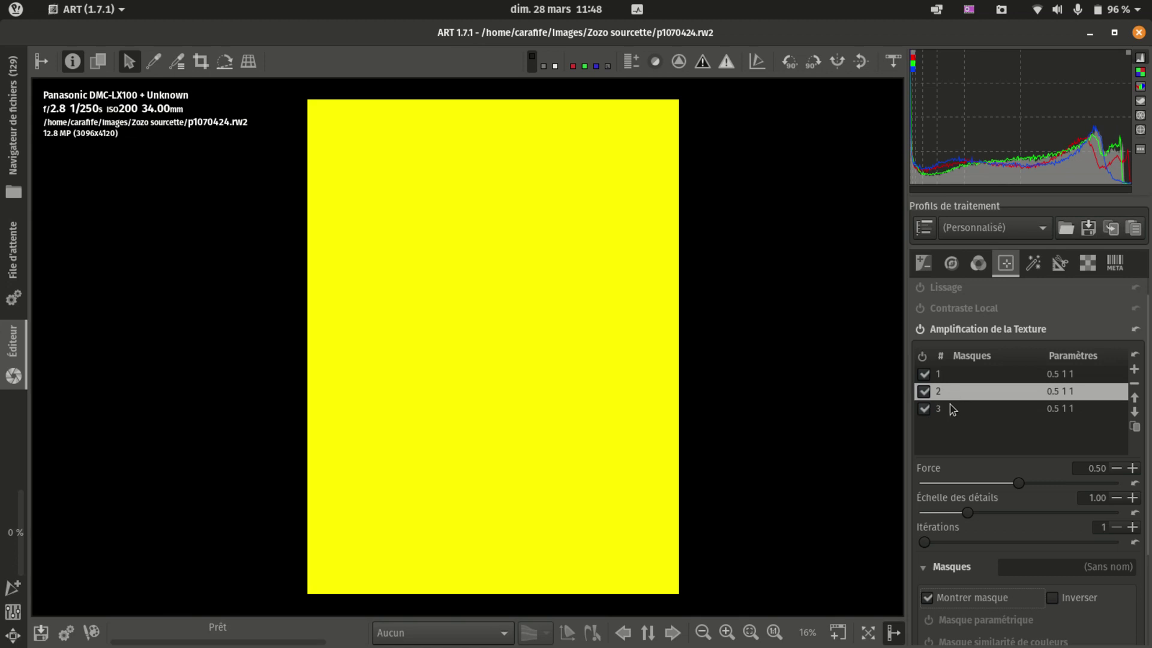
{"action": "scroll", "coordinate": [978, 448], "scroll_direction": "down", "scroll_amount": 3}
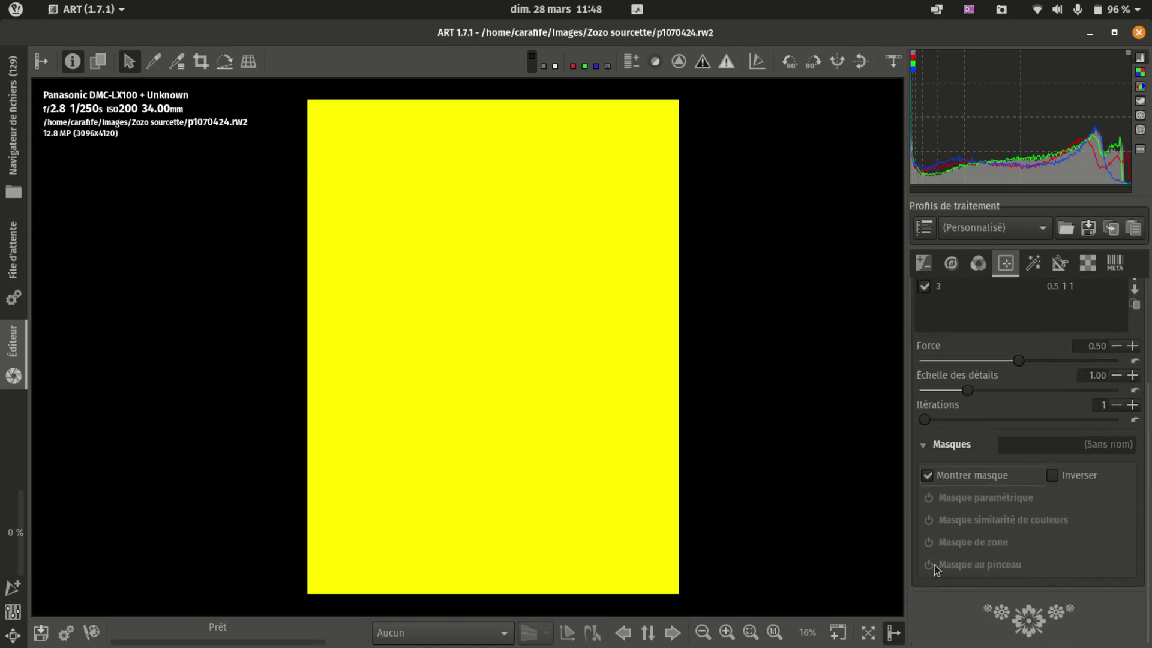
{"action": "left_click", "coordinate": [953, 544]}
{"action": "left_click", "coordinate": [930, 543]}
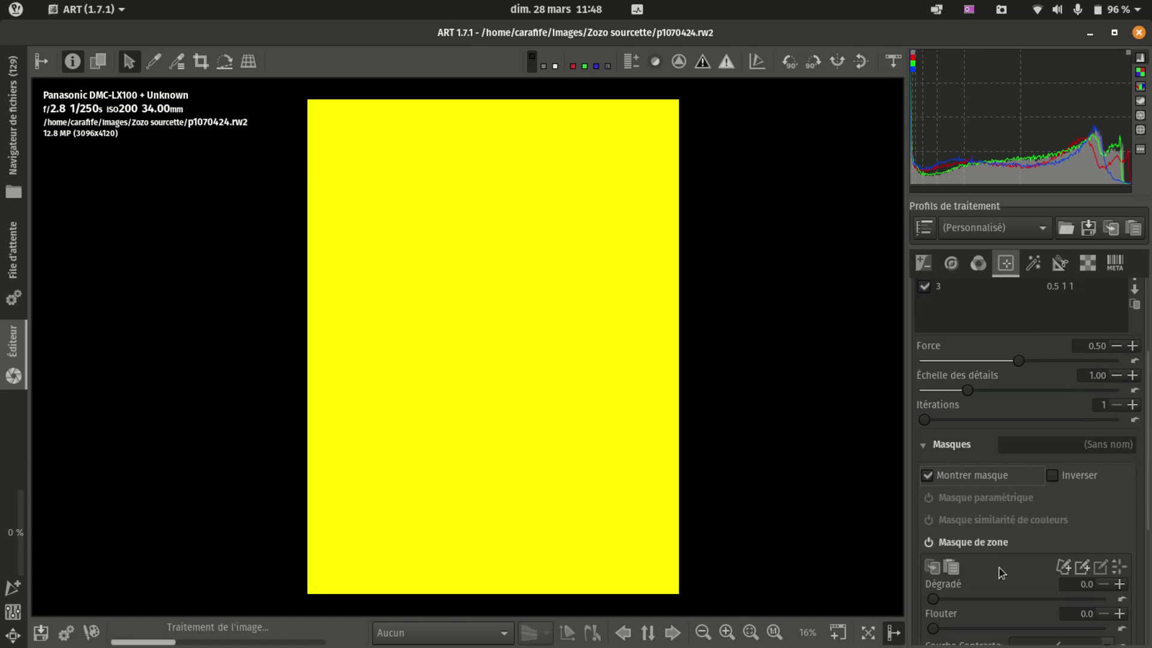
{"action": "left_click", "coordinate": [1084, 567]}
{"action": "mouse_move", "coordinate": [428, 226]}
{"action": "left_mouse_down"}
{"action": "mouse_move", "coordinate": [488, 318]}
{"action": "mouse_move", "coordinate": [540, 314]}
{"action": "left_mouse_up"}
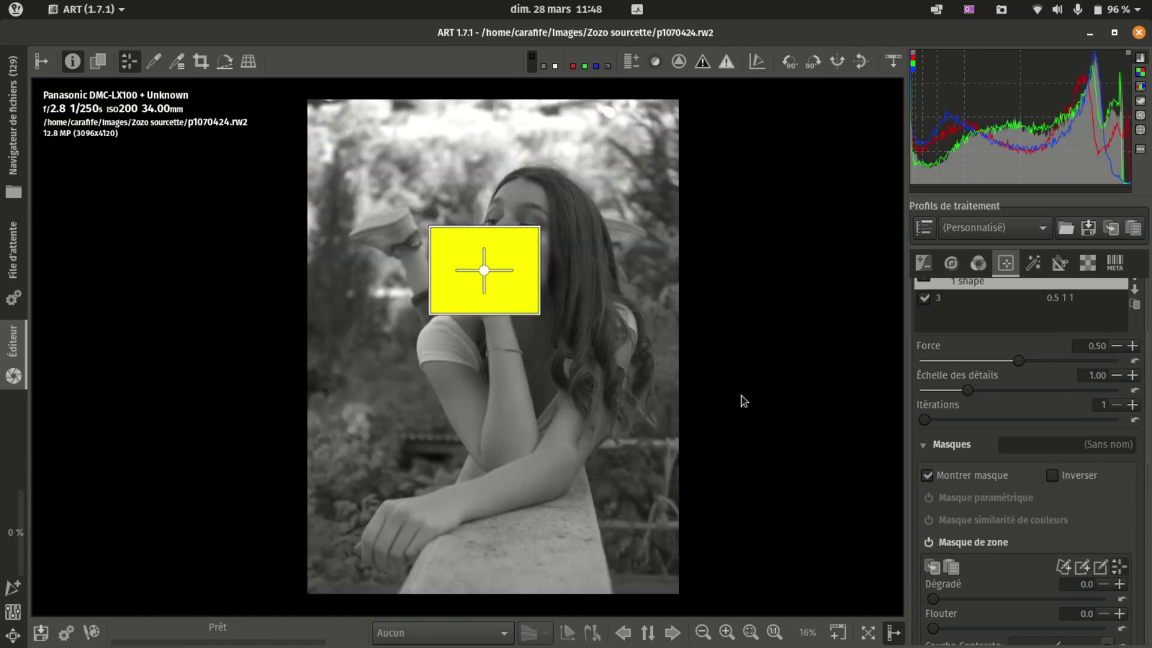
Enable Masque au pinceau on mask 3 and paint an arched stroke from the raised shoe across the background above the head
{"action": "left_click", "coordinate": [968, 300]}
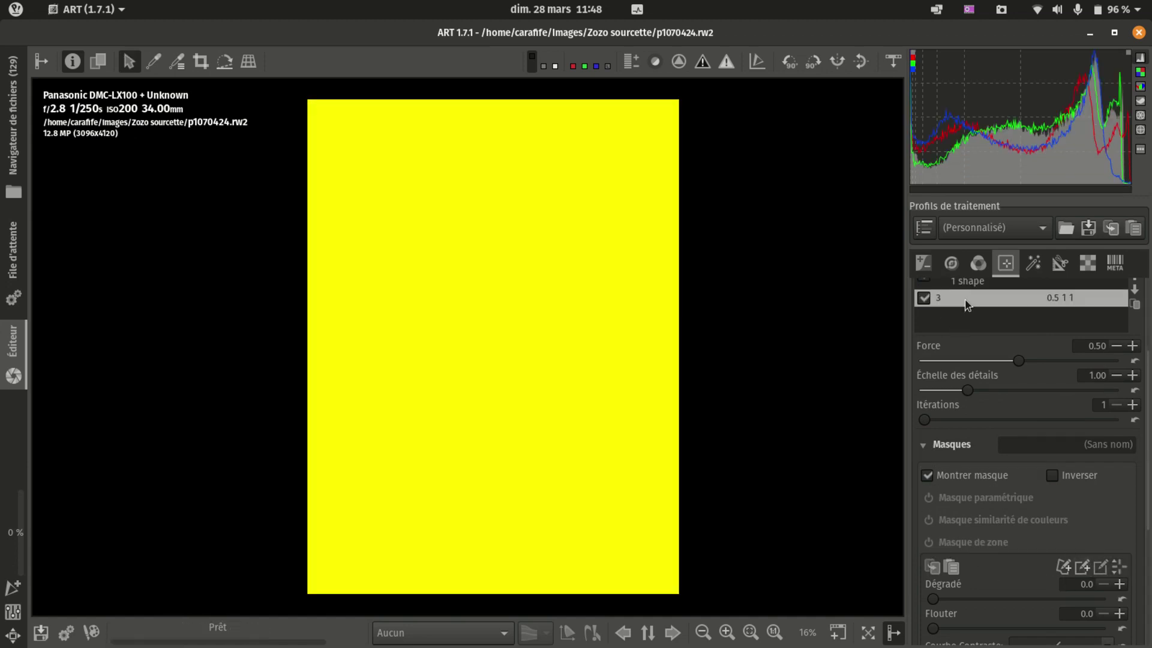
{"action": "scroll", "coordinate": [1028, 542], "scroll_direction": "down", "scroll_amount": 5}
{"action": "scroll", "coordinate": [942, 455], "scroll_direction": "up", "scroll_amount": 1}
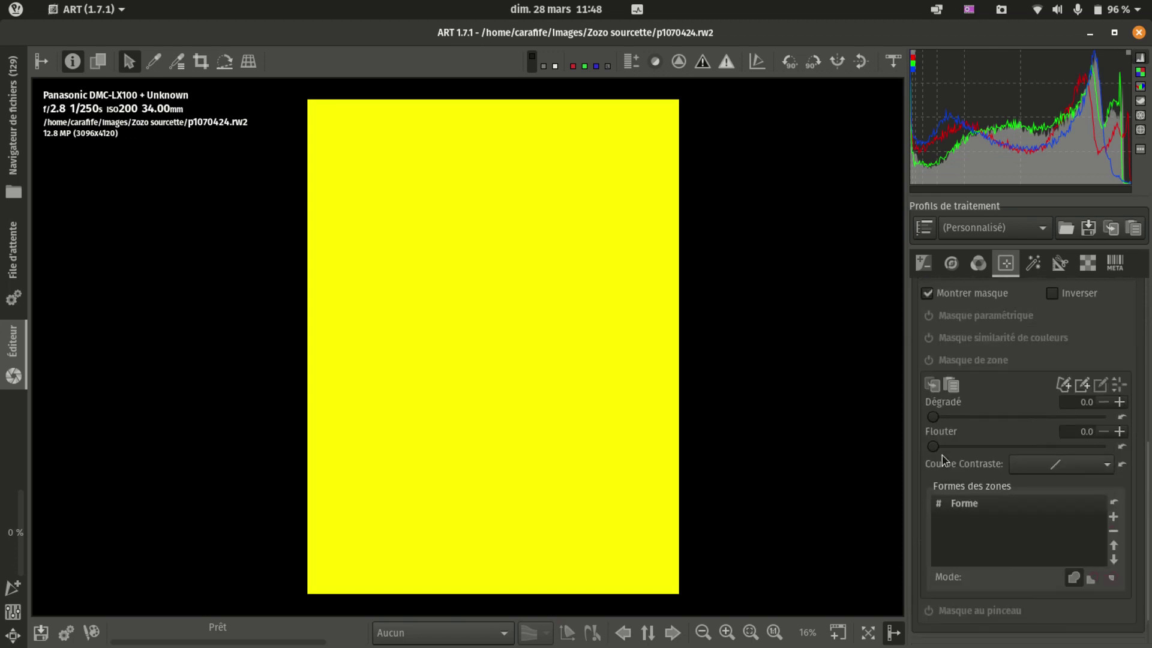
{"action": "scroll", "coordinate": [983, 354], "scroll_direction": "up", "scroll_amount": 5}
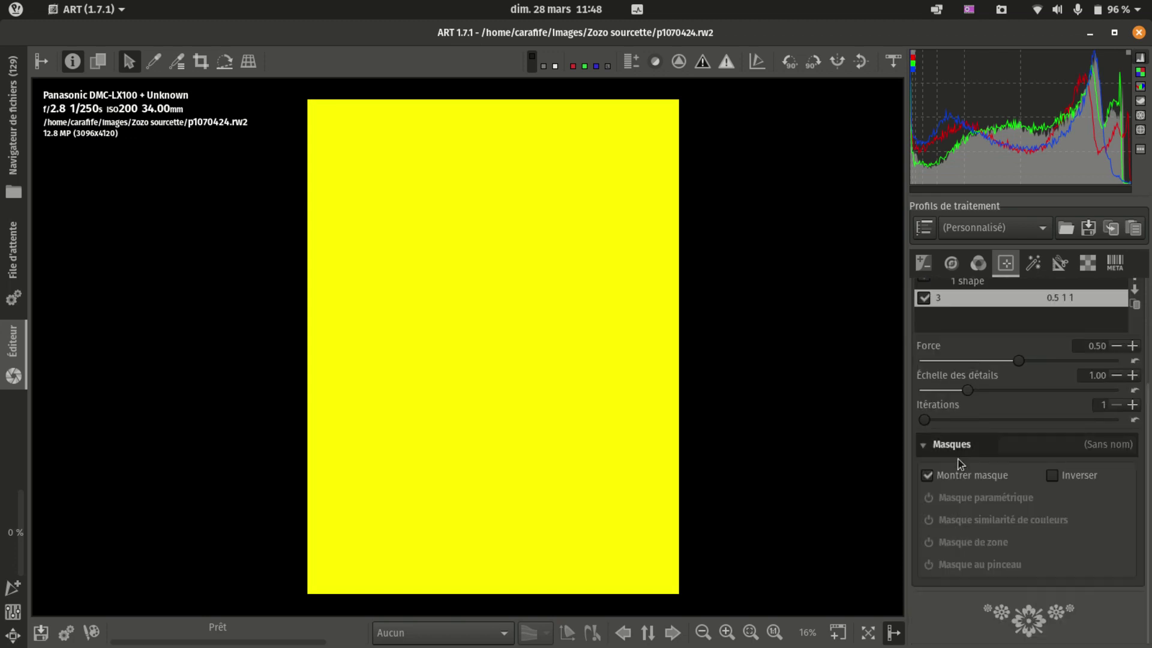
{"action": "left_click", "coordinate": [981, 565]}
{"action": "left_click", "coordinate": [935, 563]}
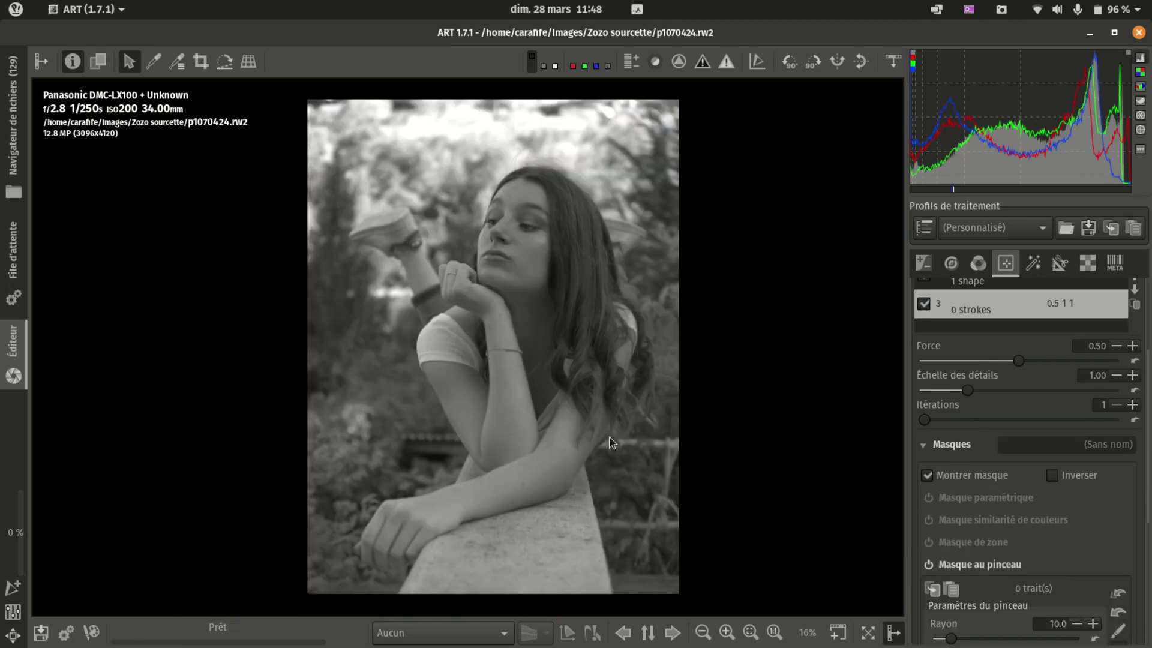
{"action": "left_click", "coordinate": [1117, 634]}
{"action": "mouse_move", "coordinate": [424, 174]}
{"action": "left_mouse_down"}
{"action": "mouse_move", "coordinate": [571, 148]}
{"action": "mouse_move", "coordinate": [492, 159]}
{"action": "mouse_move", "coordinate": [494, 212]}
{"action": "left_mouse_up"}
Display masks 1, 2 and 3 in turn to compare the full, zone and brush coverage
{"action": "scroll", "coordinate": [1020, 471], "scroll_direction": "up", "scroll_amount": 3}
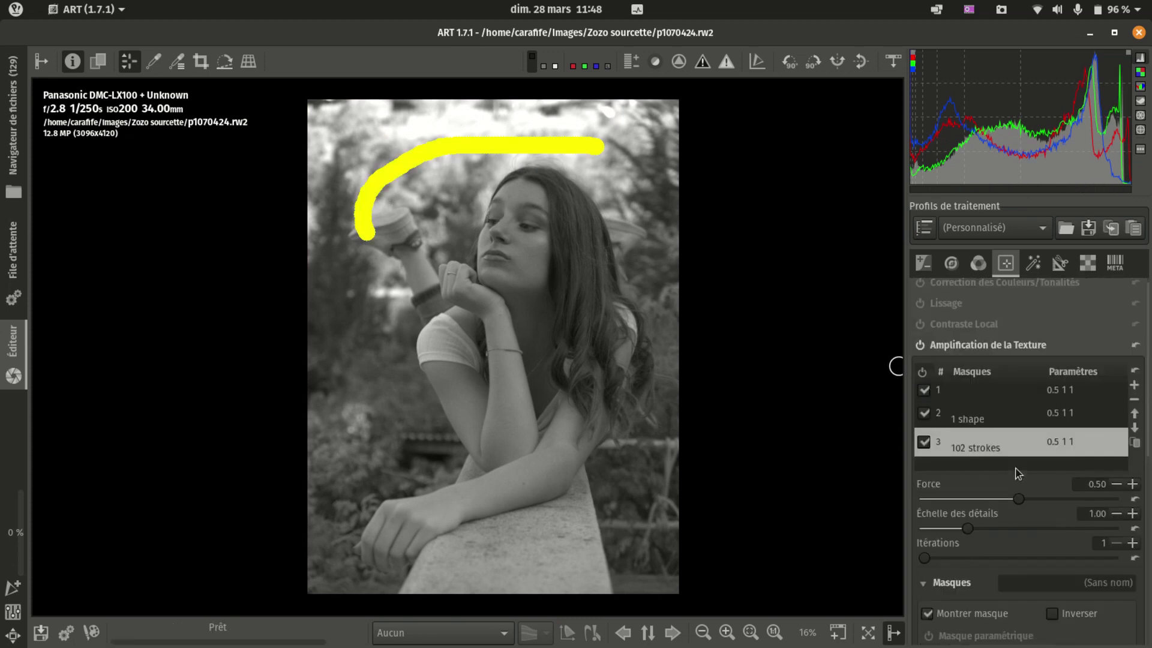
{"action": "left_click", "coordinate": [979, 391]}
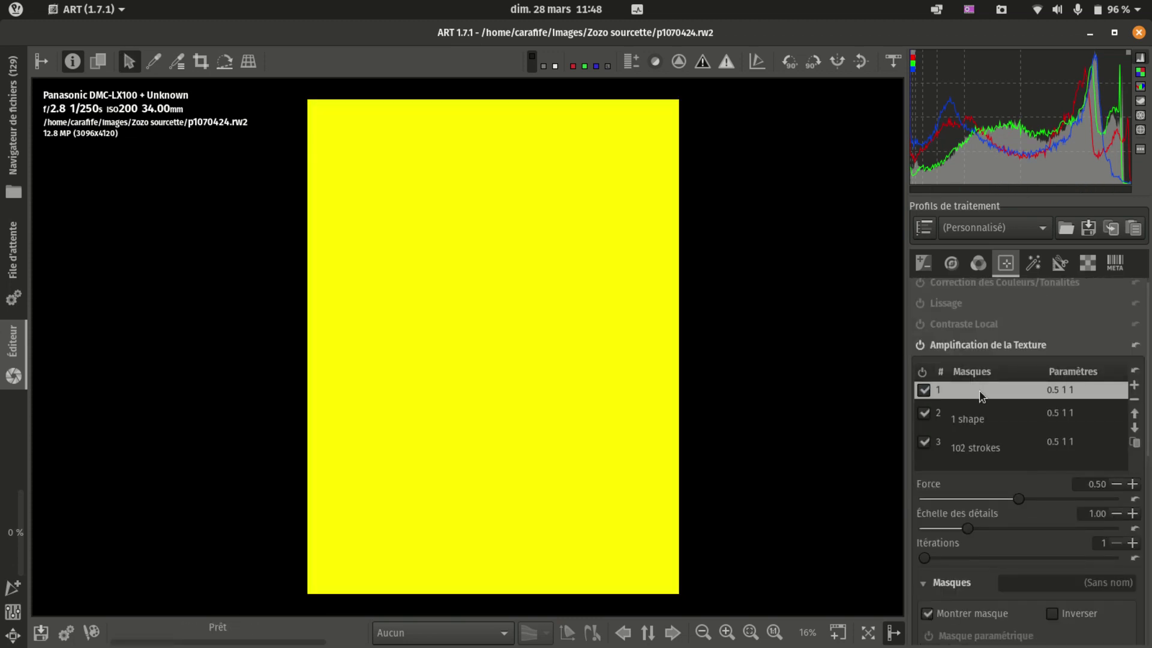
{"action": "left_click", "coordinate": [973, 419]}
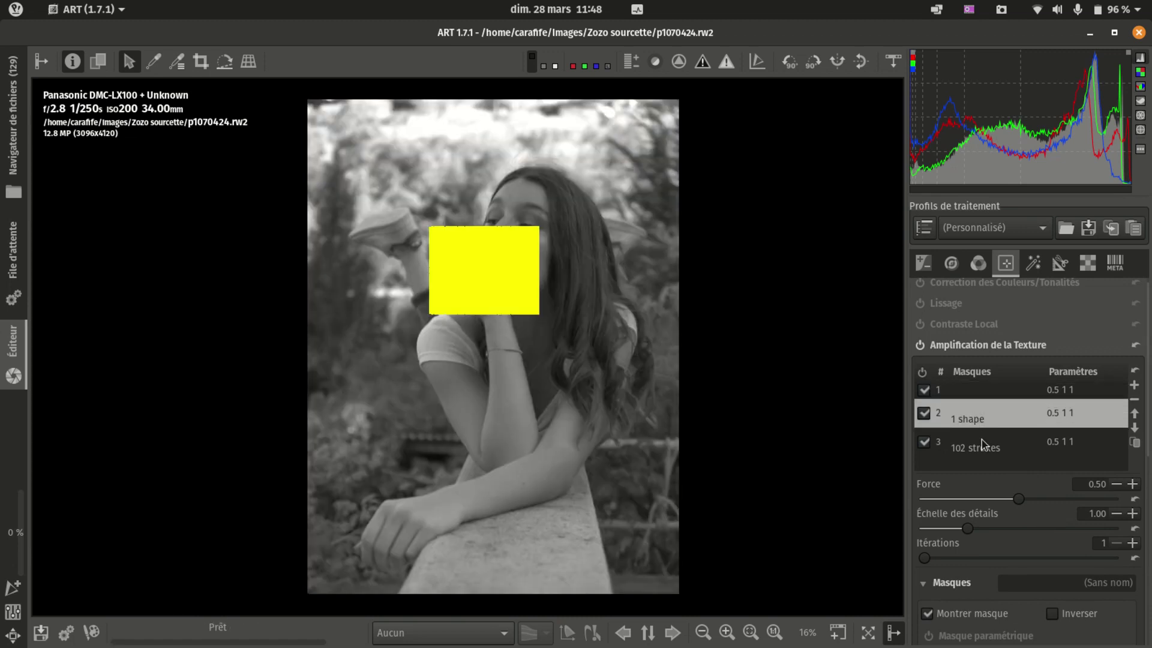
{"action": "left_click", "coordinate": [982, 445]}
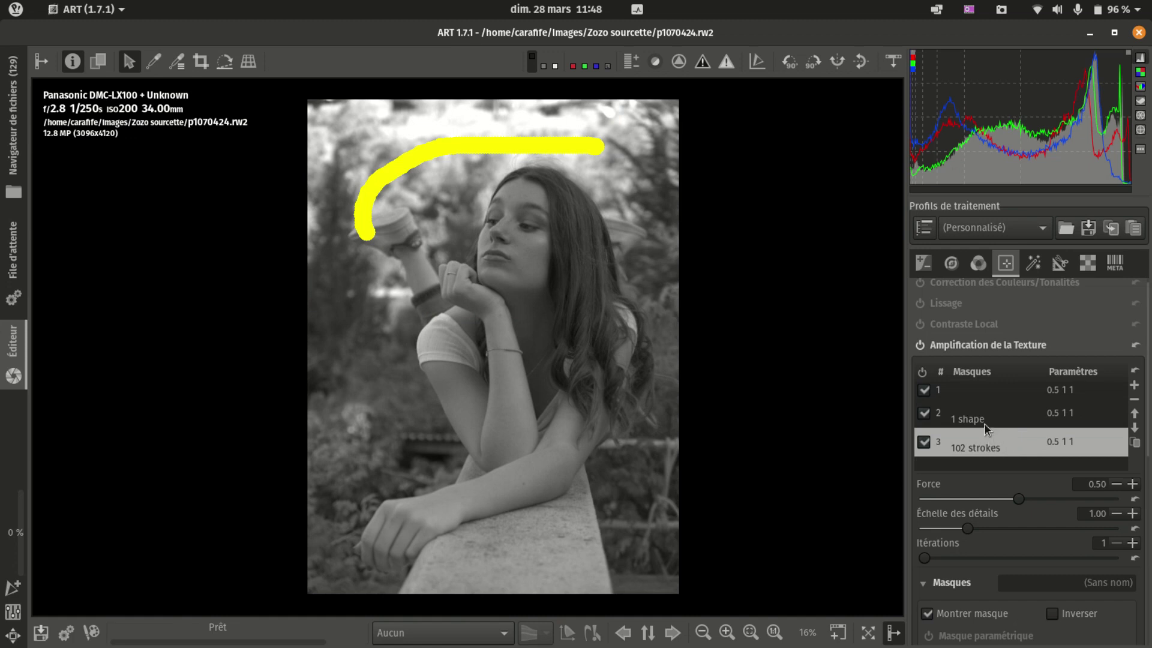
Name mask 1 of the texture amplification list "Oeil droit"
{"action": "left_click", "coordinate": [981, 392]}
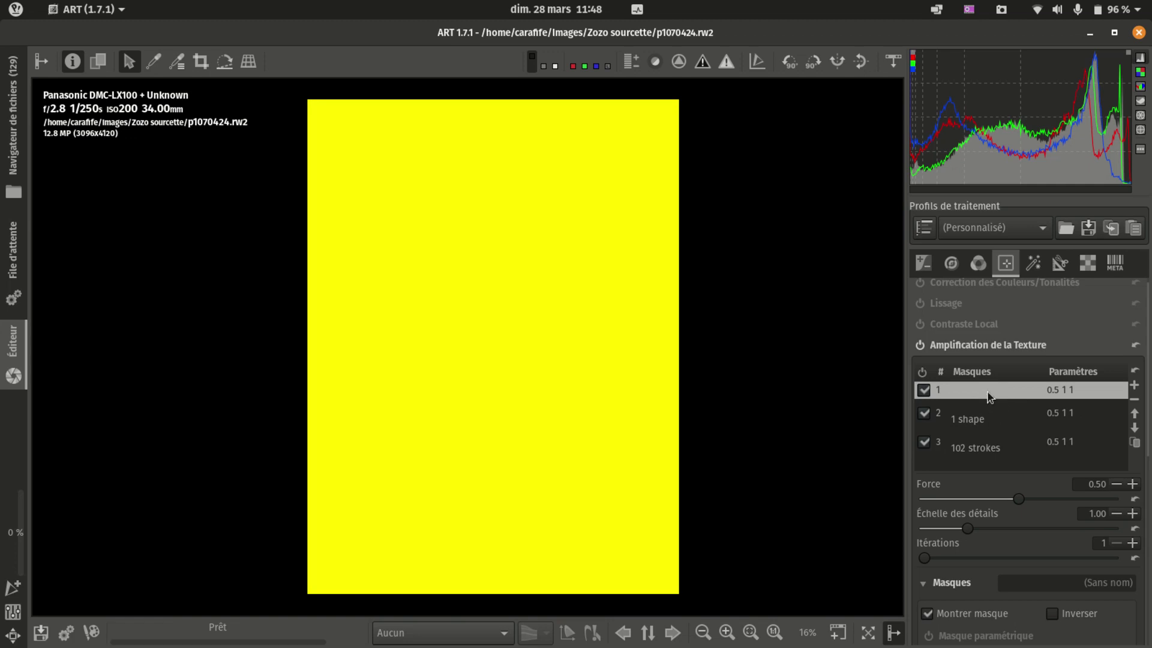
{"action": "left_click", "coordinate": [1107, 582]}
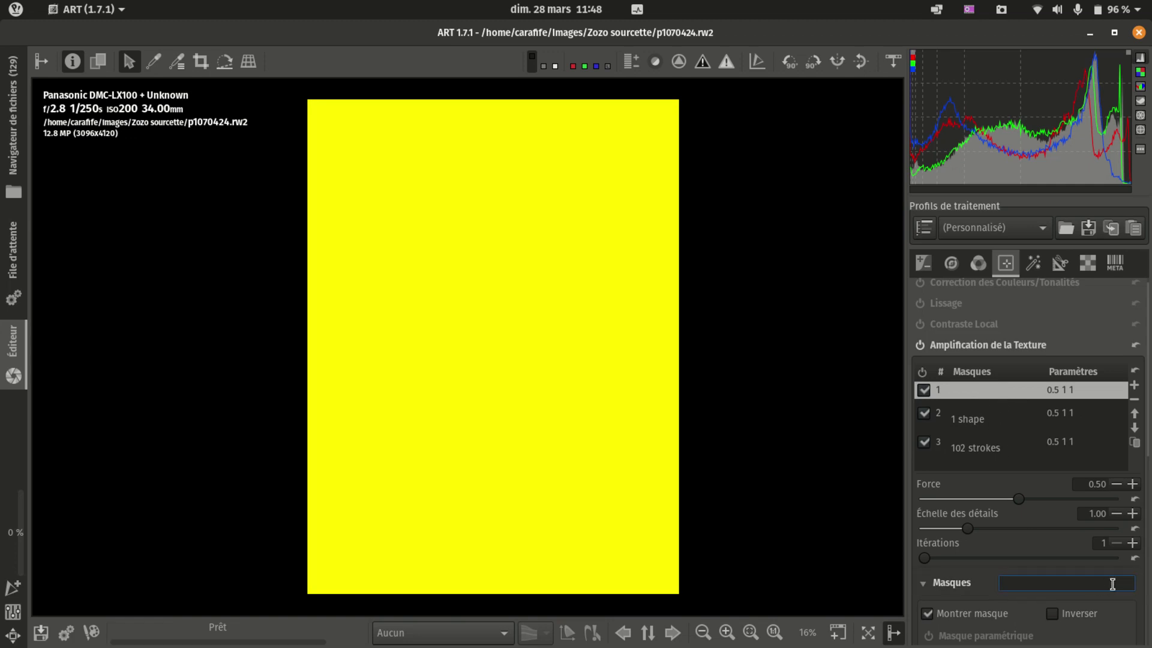
{"action": "type", "text": "Oeil droit"}
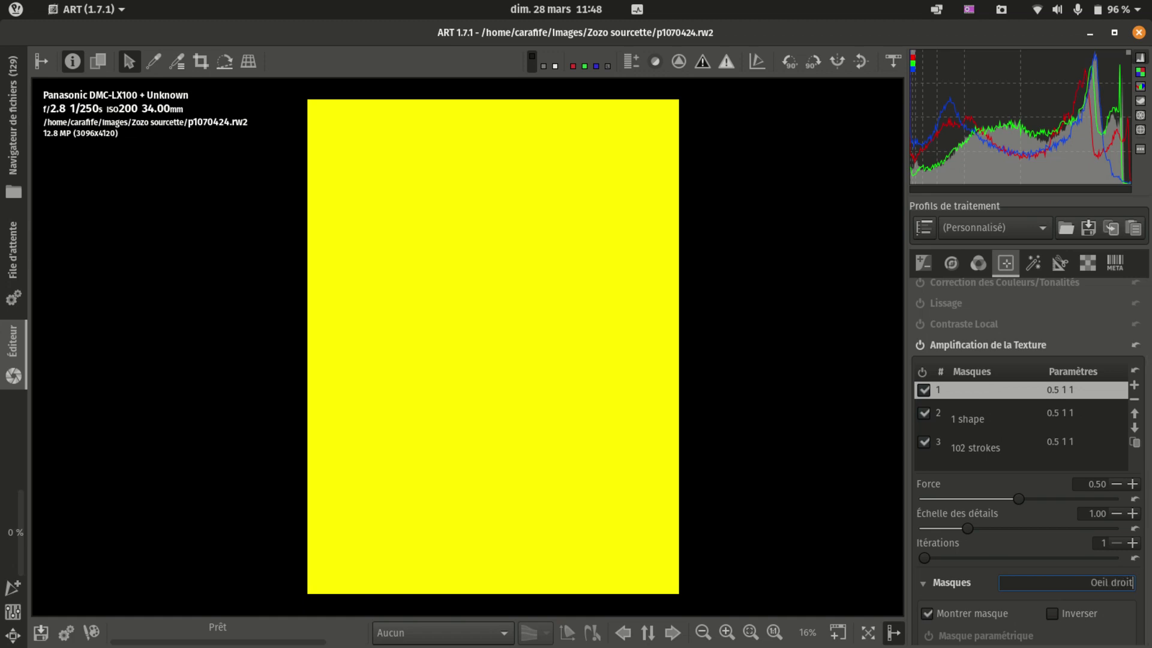
{"action": "key", "text": "Return"}
Name mask 2, the one with the rectangular zone, "Oeil gauche"
{"action": "left_click", "coordinate": [1006, 427]}
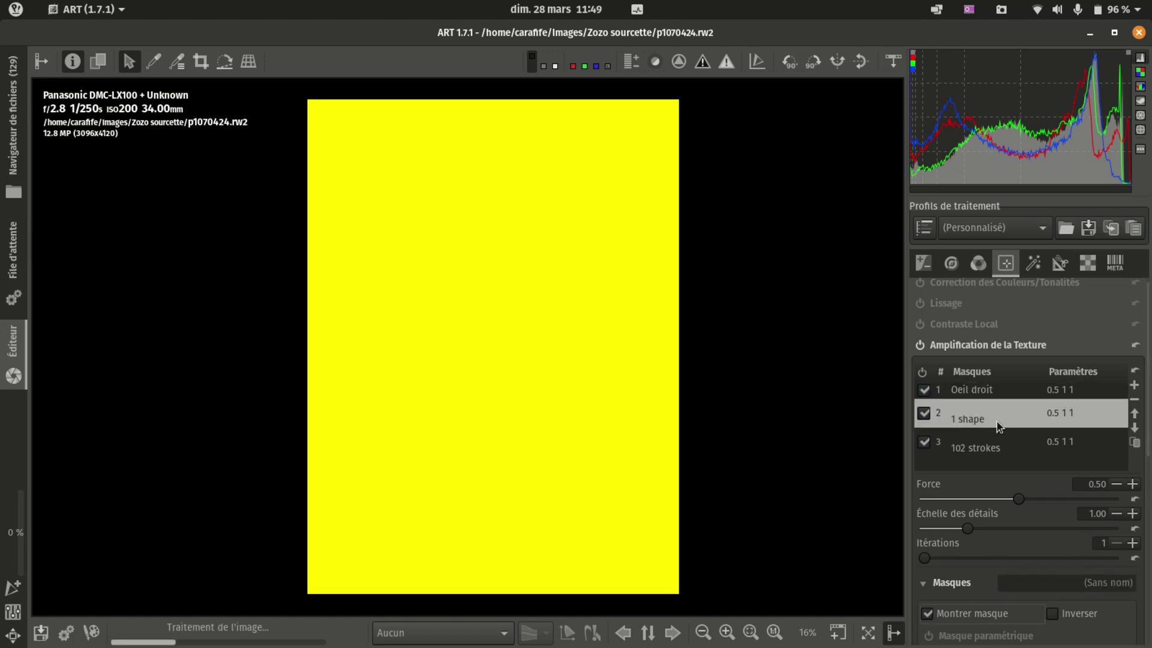
{"action": "left_click", "coordinate": [1122, 581]}
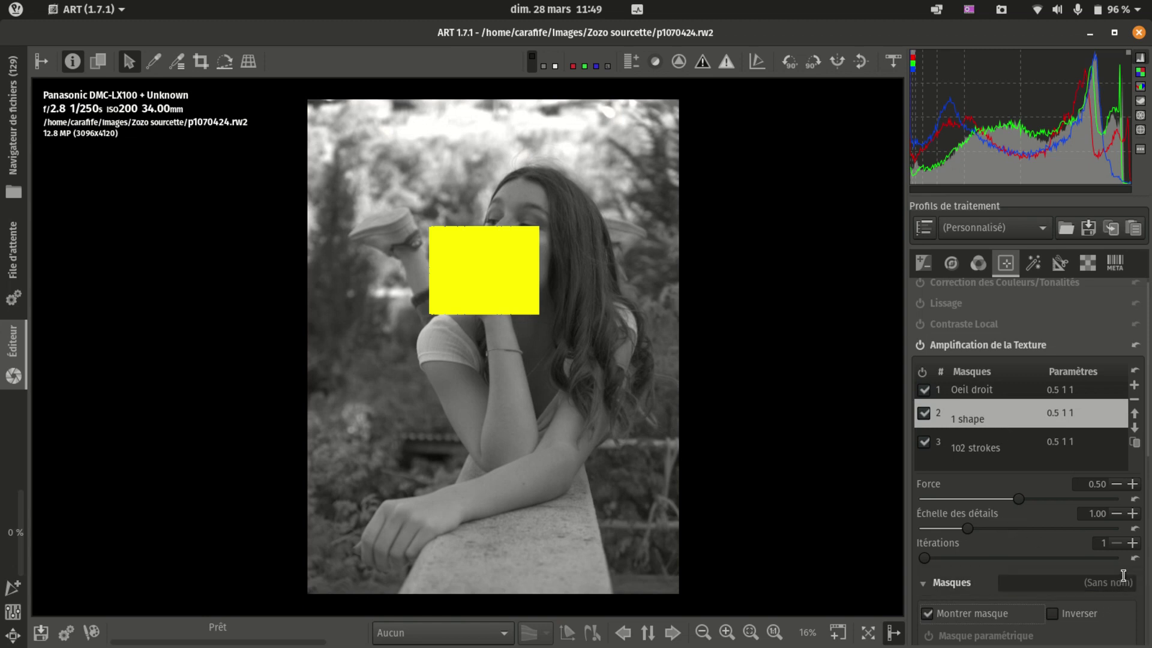
{"action": "type", "text": "O"}
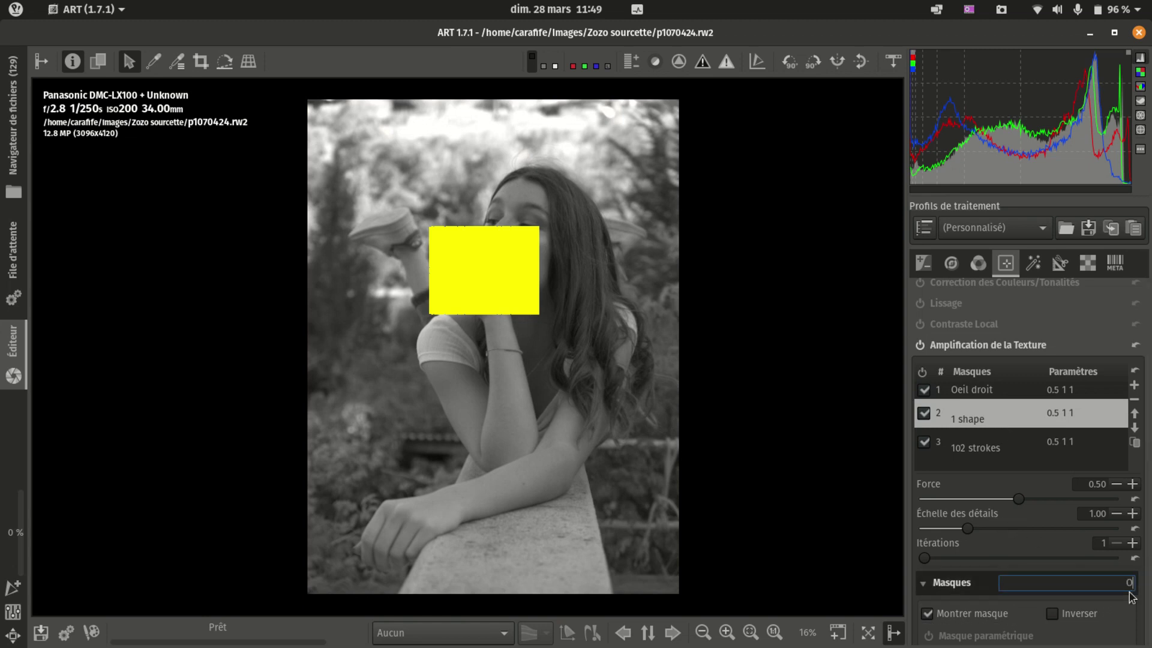
{"action": "type", "text": "eil gauche"}
{"action": "key", "text": "Return"}
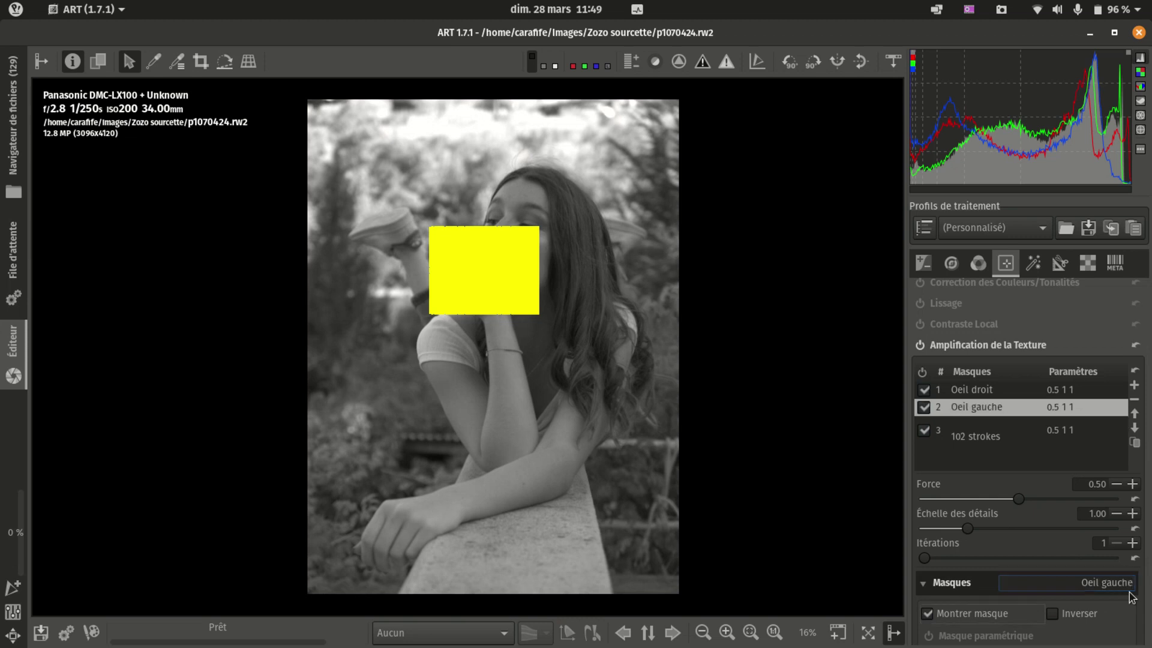
Name mask 3, the one with the brush strokes, "Bouche"
{"action": "left_click", "coordinate": [1000, 444]}
{"action": "left_click", "coordinate": [1124, 584]}
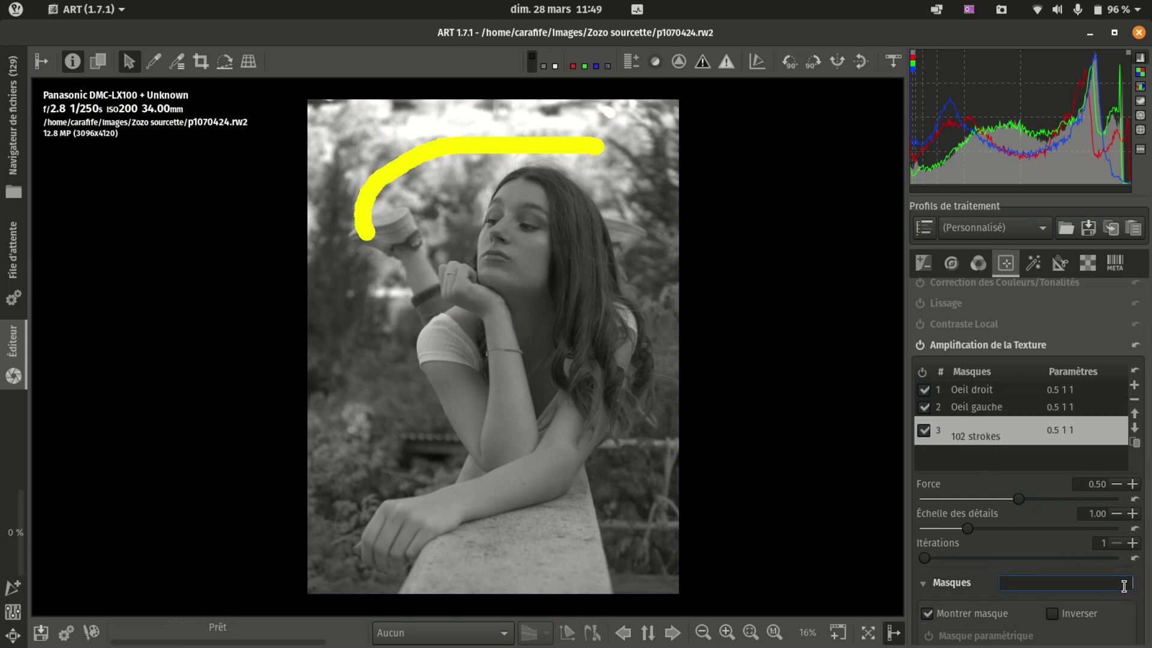
{"action": "type", "text": "Bouche"}
{"action": "key", "text": "Return"}
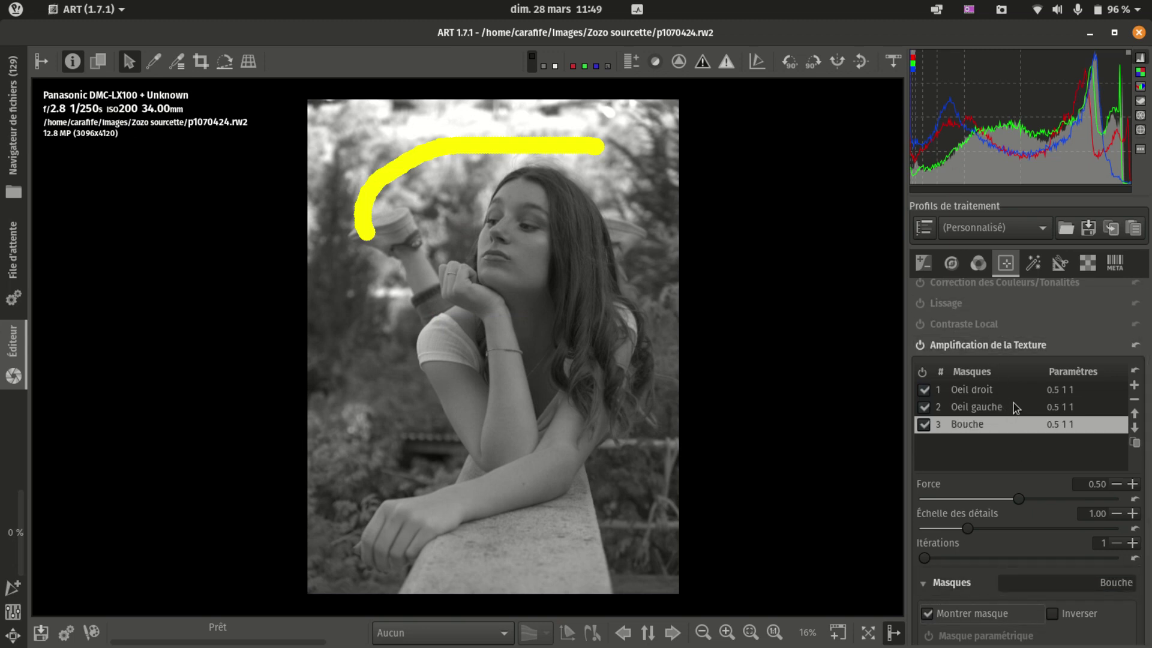
Display the three named masks in turn and examine the Masque de zone settings and shape list of Oeil gauche
{"action": "left_click", "coordinate": [1010, 406]}
{"action": "left_click", "coordinate": [1001, 390]}
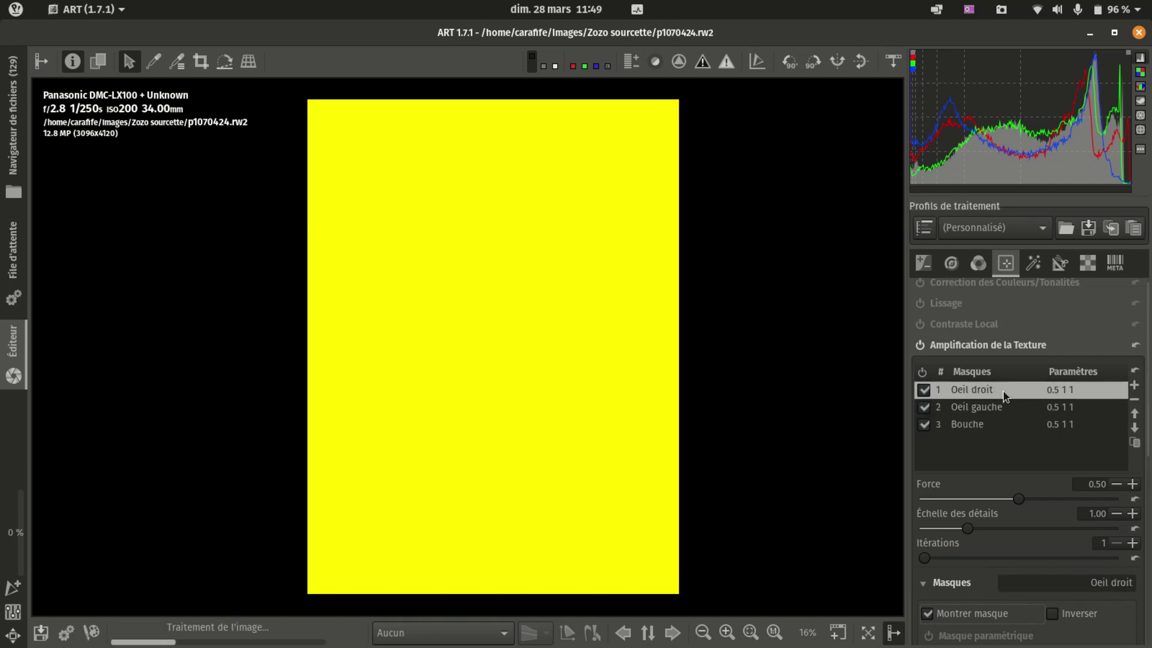
{"action": "left_click", "coordinate": [1009, 406]}
{"action": "key", "text": "Down"}
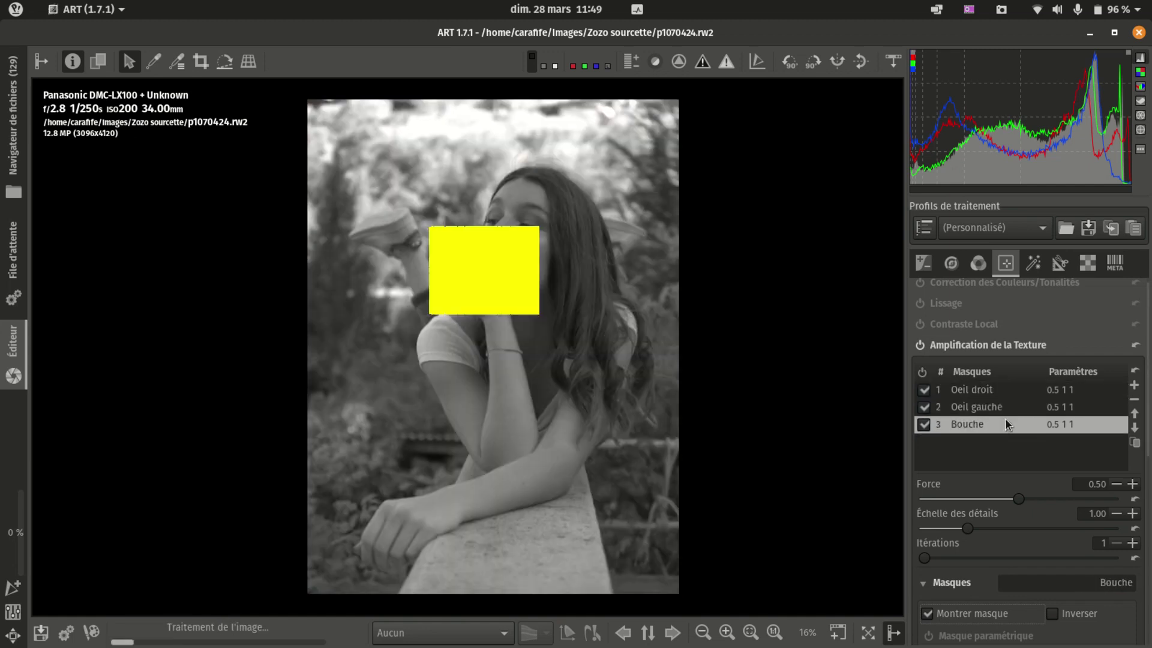
{"action": "left_click", "coordinate": [1010, 408]}
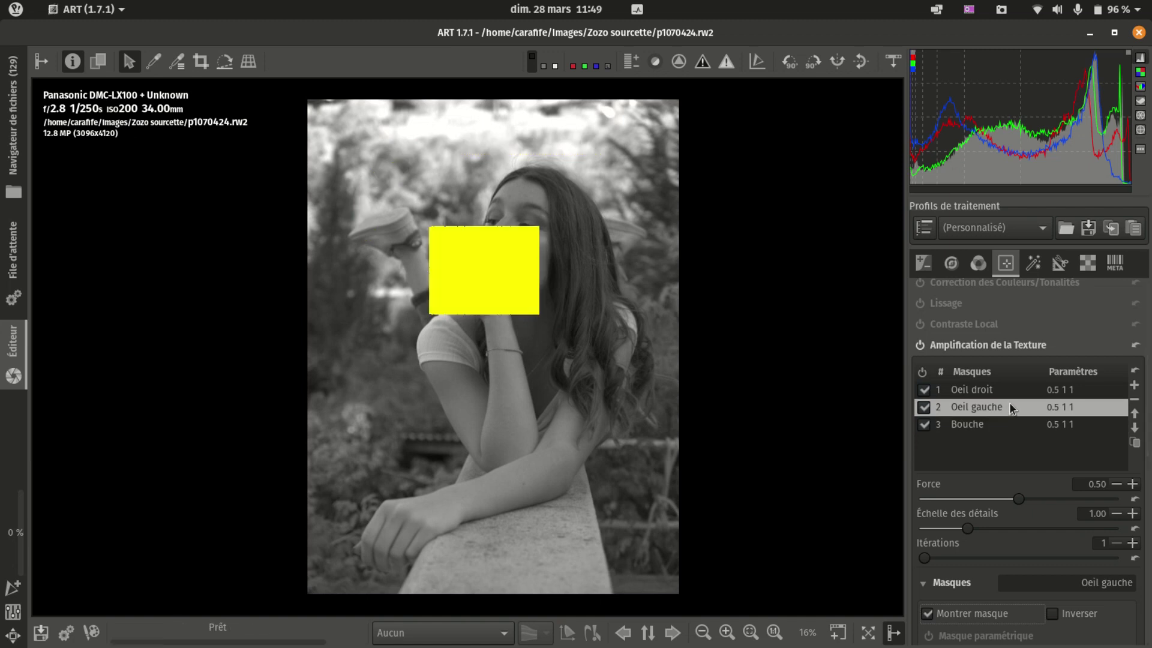
{"action": "scroll", "coordinate": [1009, 402], "scroll_direction": "down", "scroll_amount": 10}
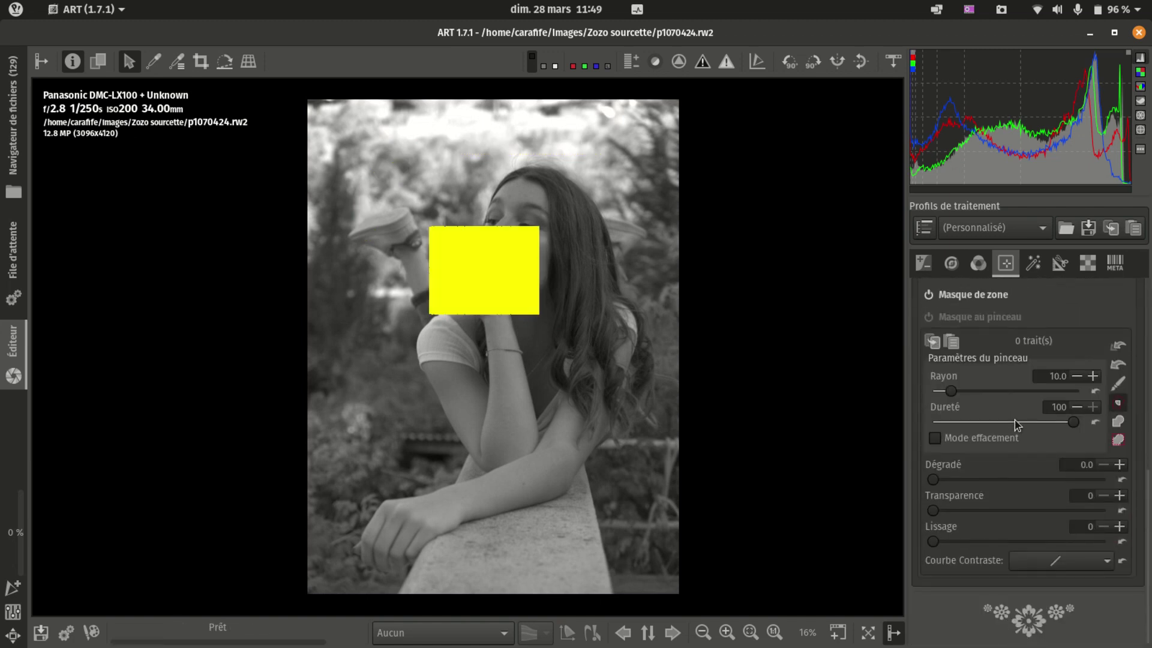
{"action": "left_click", "coordinate": [989, 295]}
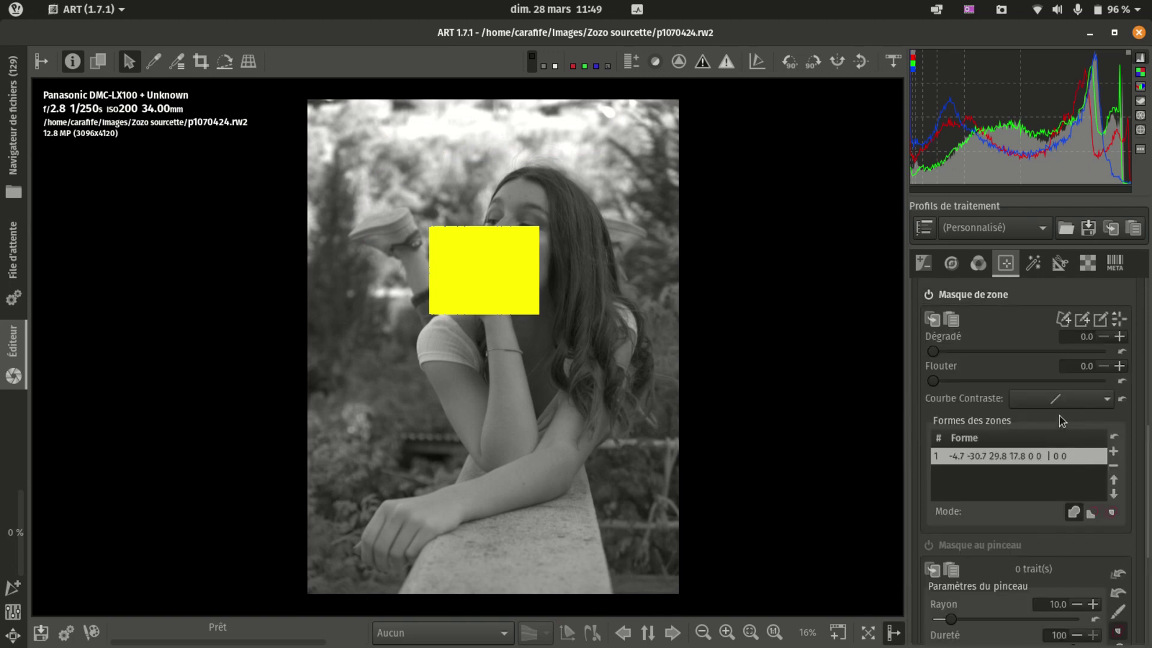
{"action": "scroll", "coordinate": [1062, 420], "scroll_direction": "up", "scroll_amount": 10}
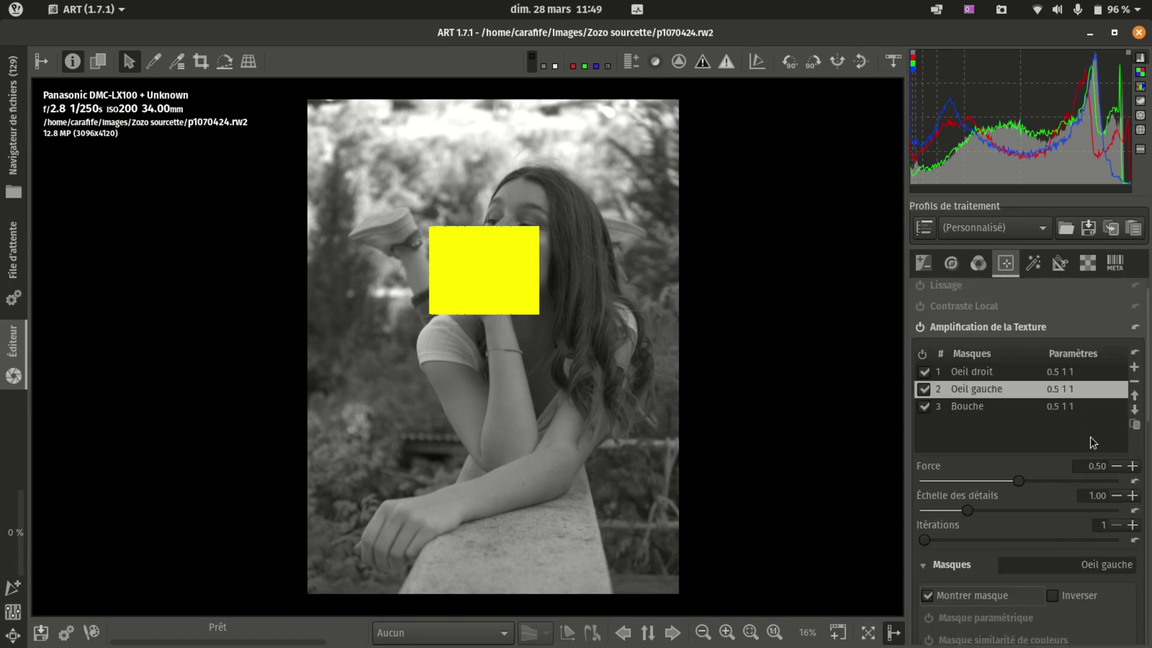
{"action": "scroll", "coordinate": [1086, 444], "scroll_direction": "down", "scroll_amount": 10}
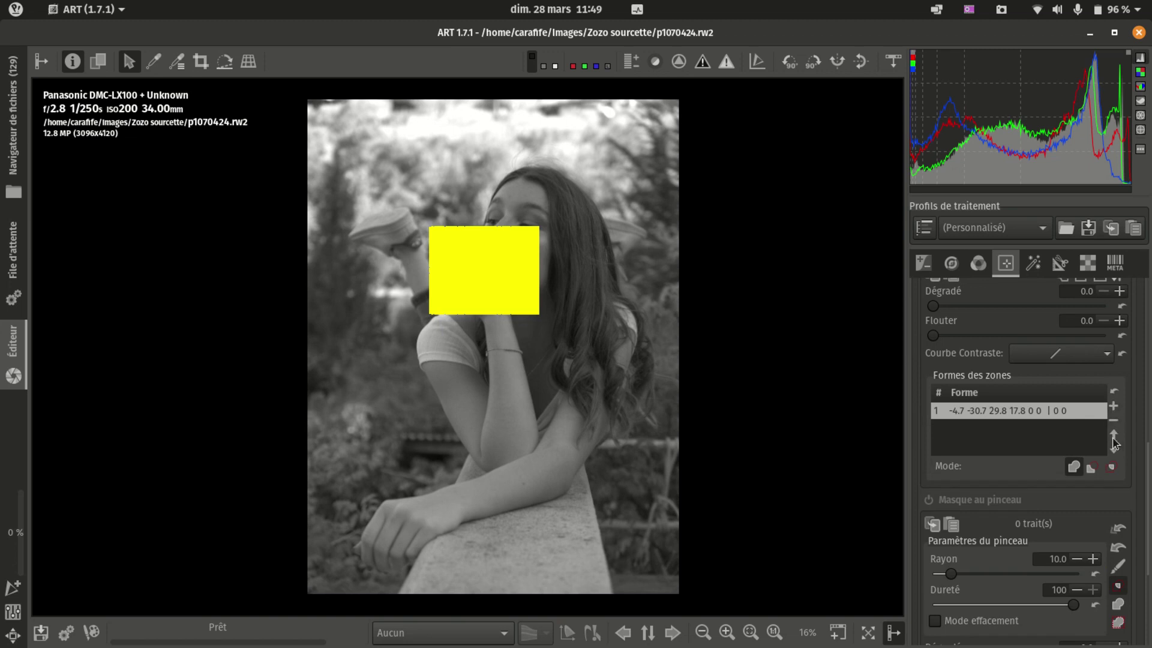
{"action": "scroll", "coordinate": [1077, 436], "scroll_direction": "up", "scroll_amount": 10}
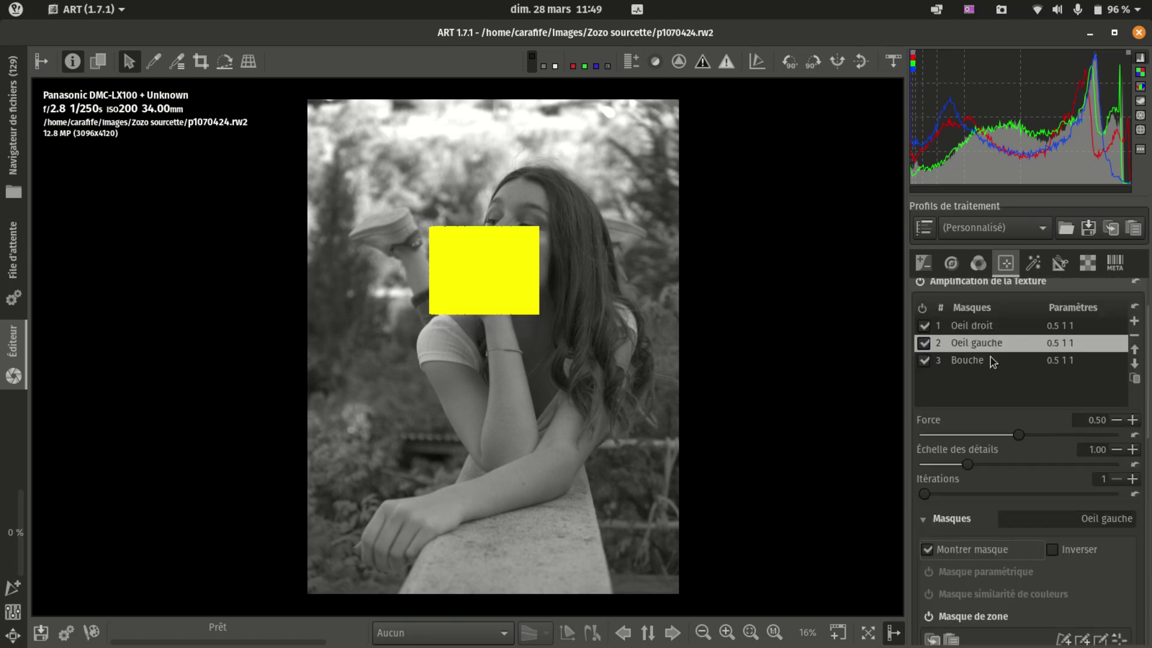
Reorder the mask list by moving Bouche to first place and Oeil droit to last place
{"action": "left_click", "coordinate": [984, 363]}
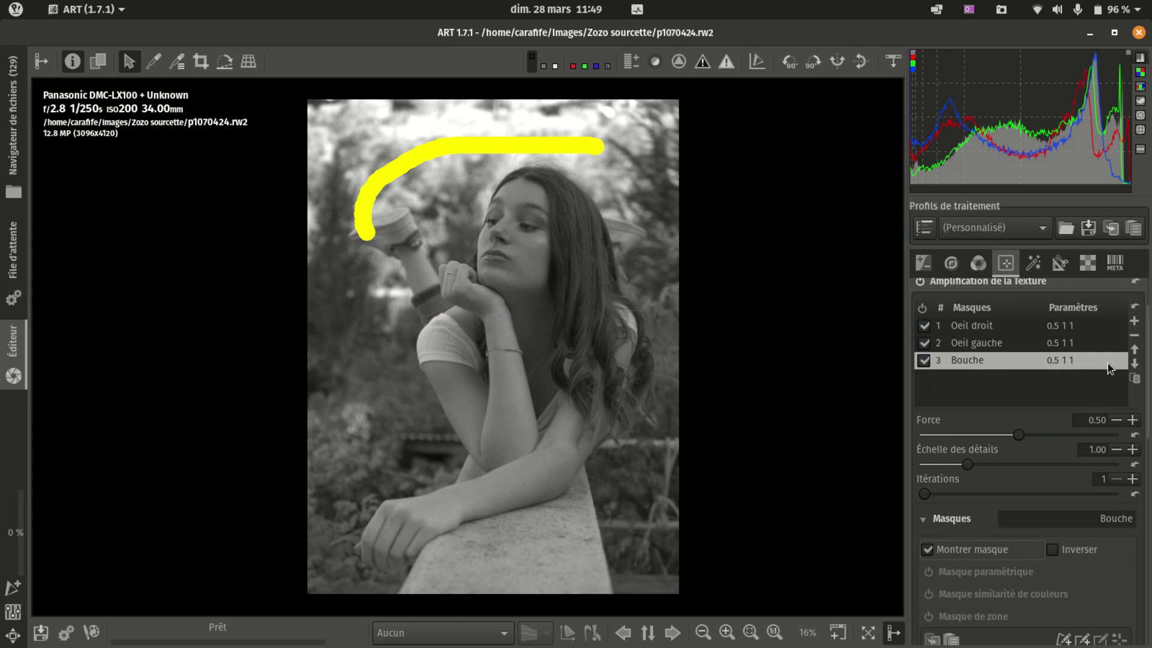
{"action": "left_click", "coordinate": [1136, 350]}
{"action": "left_click", "coordinate": [1136, 351]}
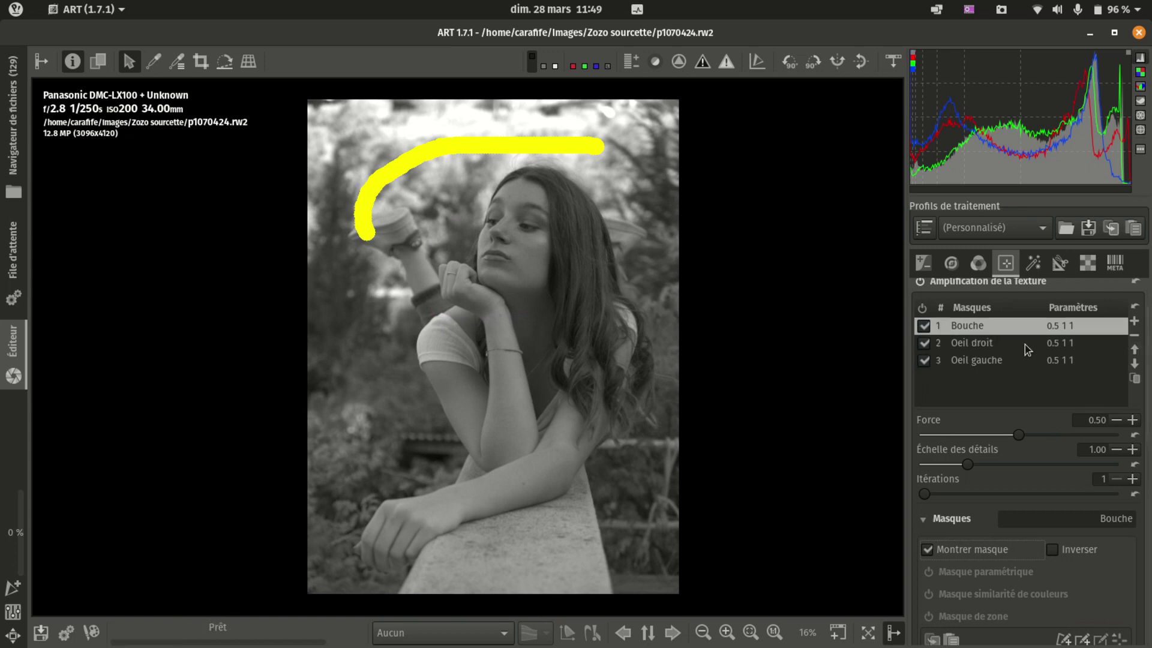
{"action": "left_click", "coordinate": [1007, 347]}
{"action": "left_click", "coordinate": [1135, 363]}
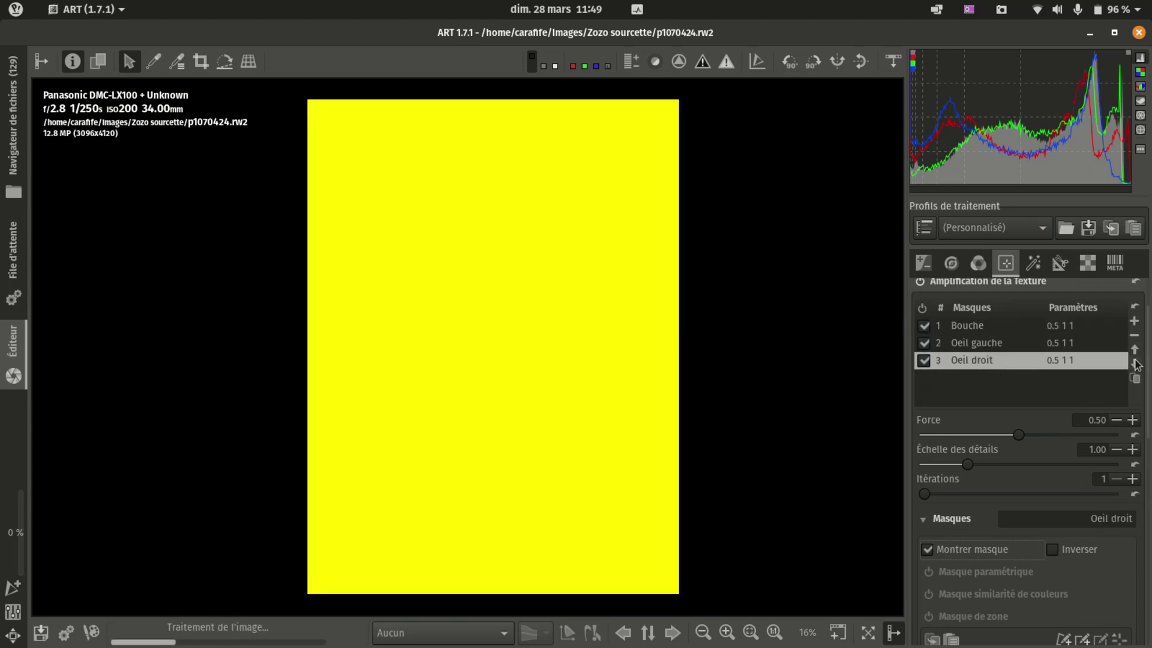
Display Bouche, Oeil gauche and Oeil droit in turn to compare their coverage in the reordered list
{"action": "scroll", "coordinate": [1018, 363], "scroll_direction": "up", "scroll_amount": 1}
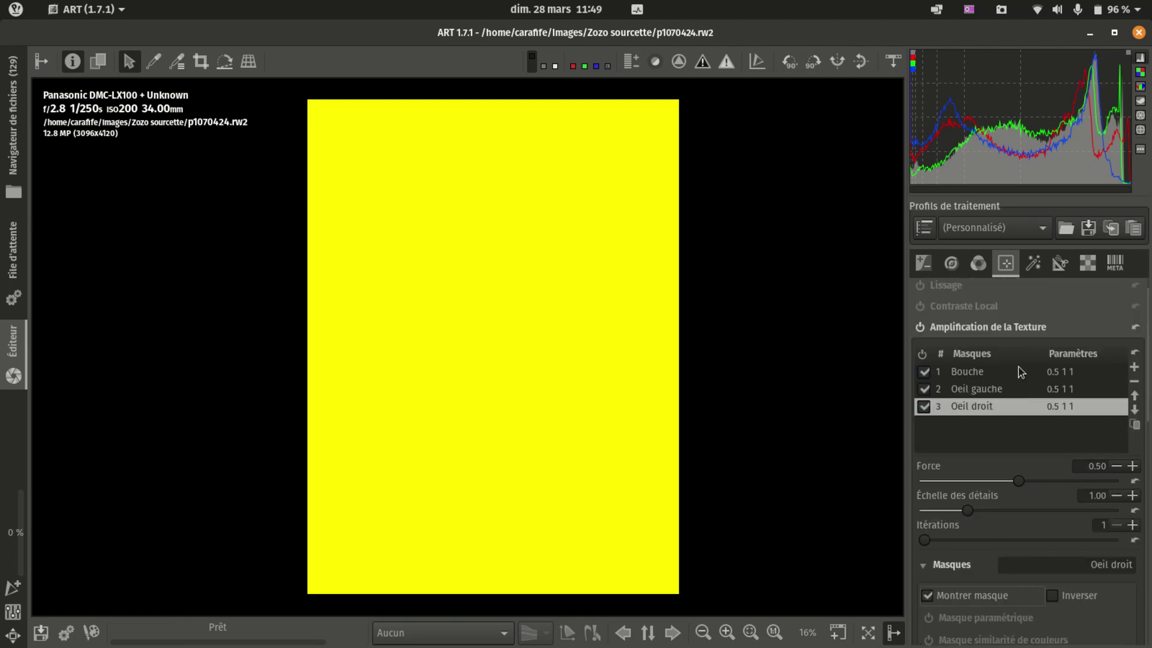
{"action": "left_click", "coordinate": [1018, 373]}
{"action": "left_click", "coordinate": [1015, 388]}
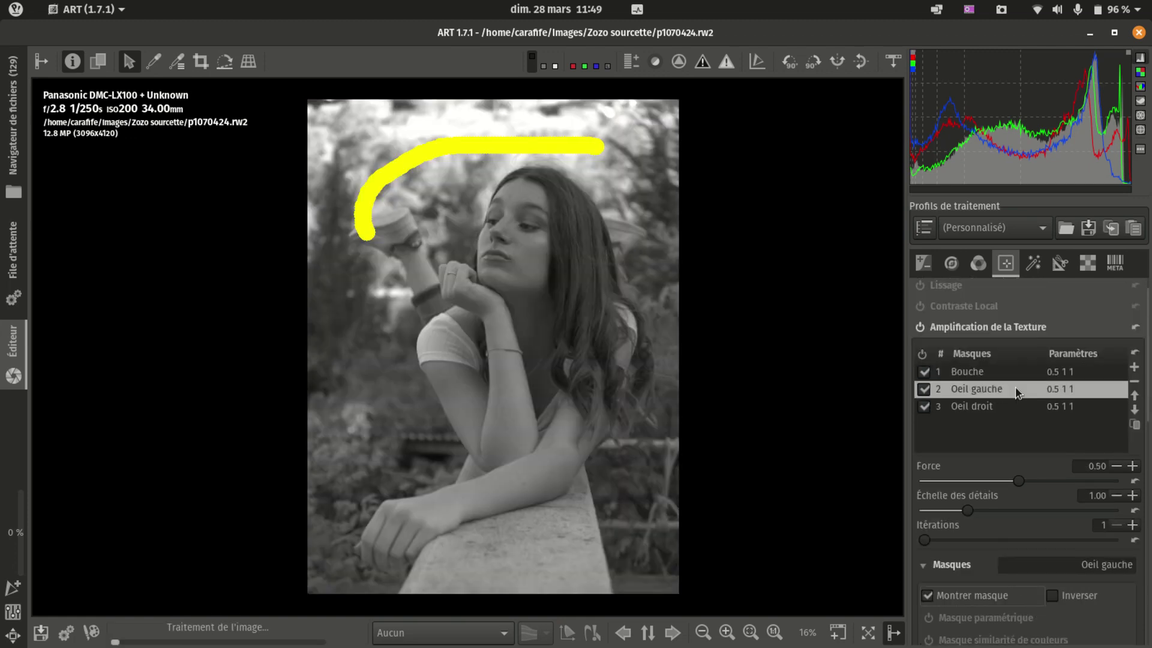
{"action": "left_click", "coordinate": [1011, 407]}
{"action": "left_click", "coordinate": [1019, 390]}
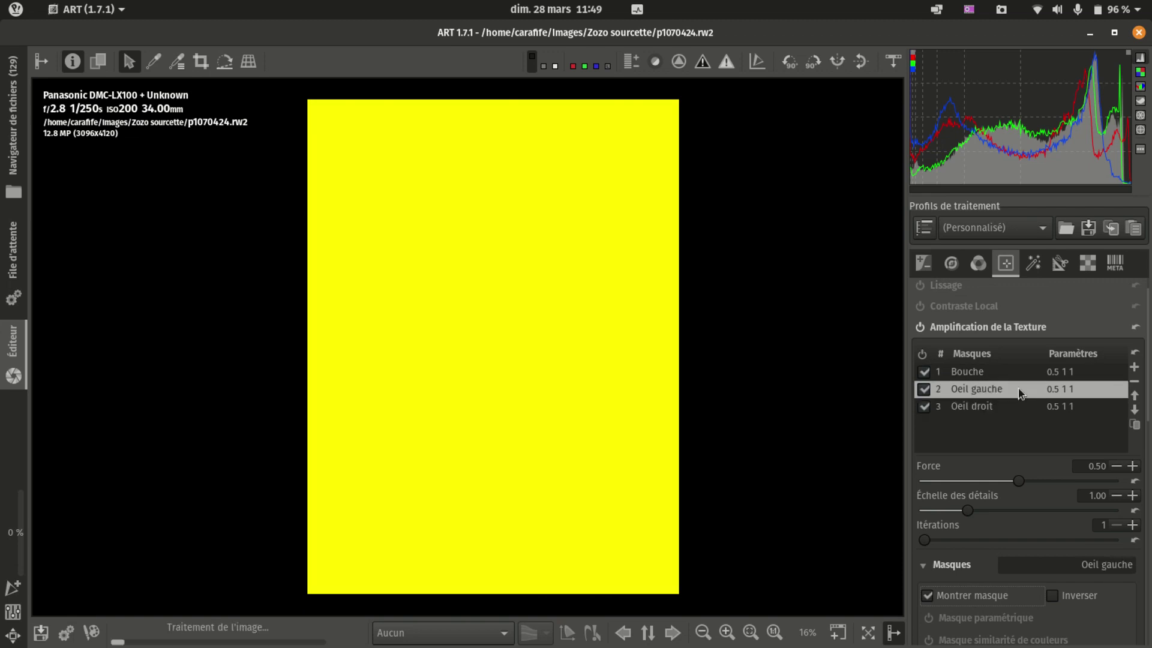
{"action": "left_click", "coordinate": [1009, 376]}
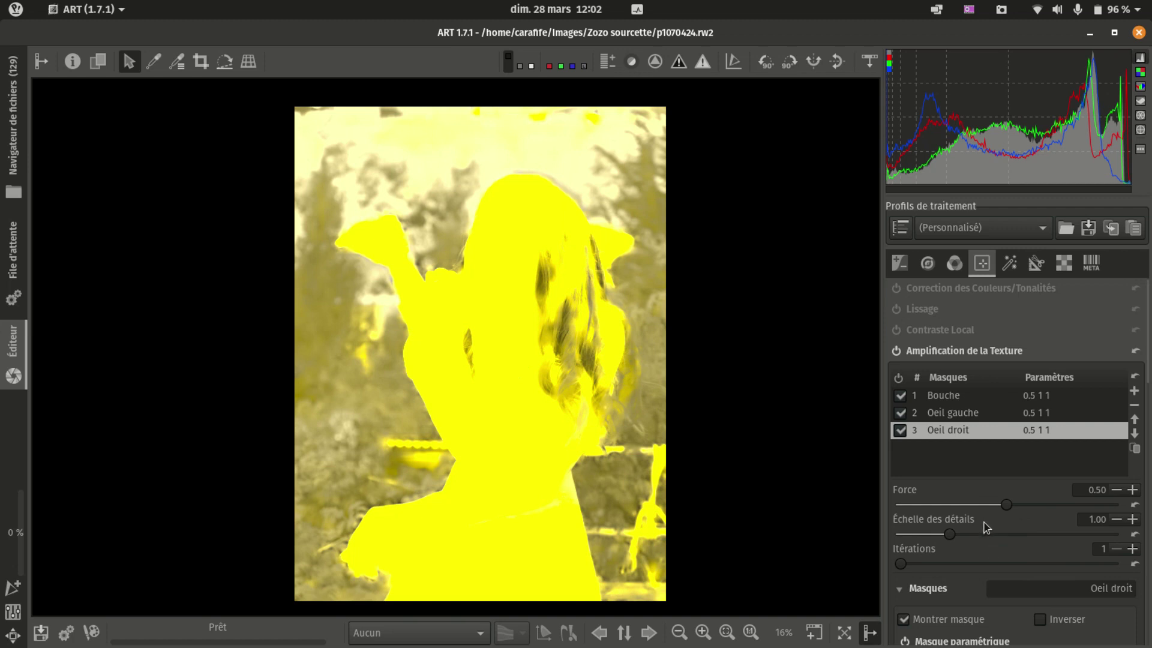
Examine the Masque paramétrique hue curve and the Masque de zone settings of the Oeil droit mask
{"action": "scroll", "coordinate": [984, 520], "scroll_direction": "down", "scroll_amount": 5}
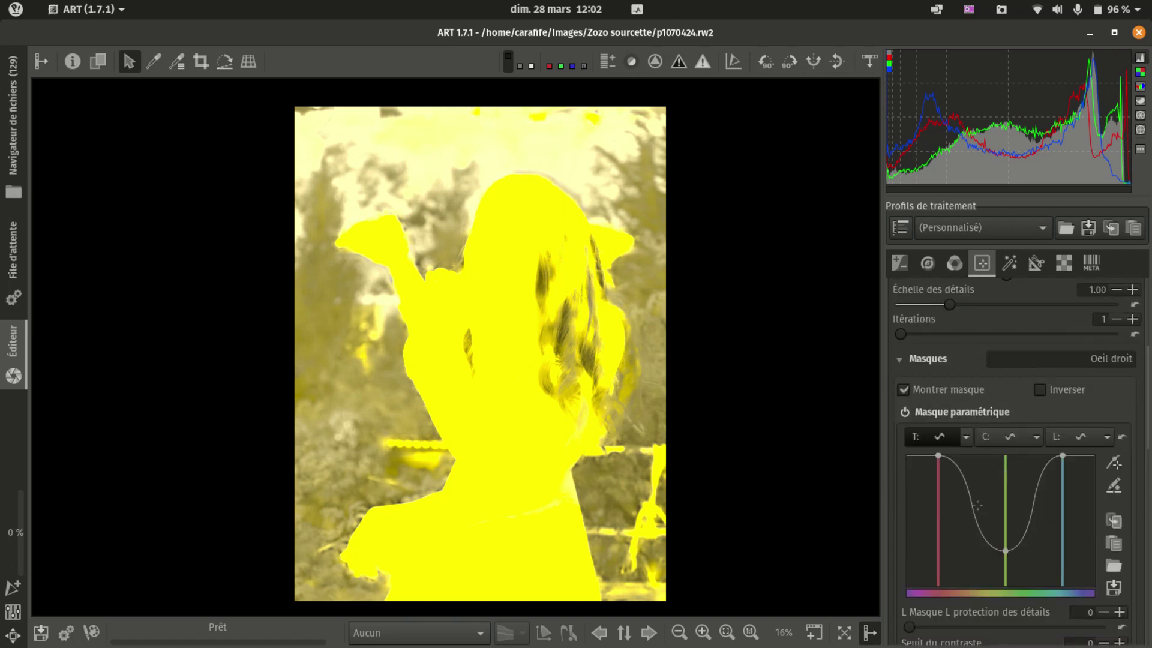
{"action": "scroll", "coordinate": [981, 510], "scroll_direction": "down", "scroll_amount": 3}
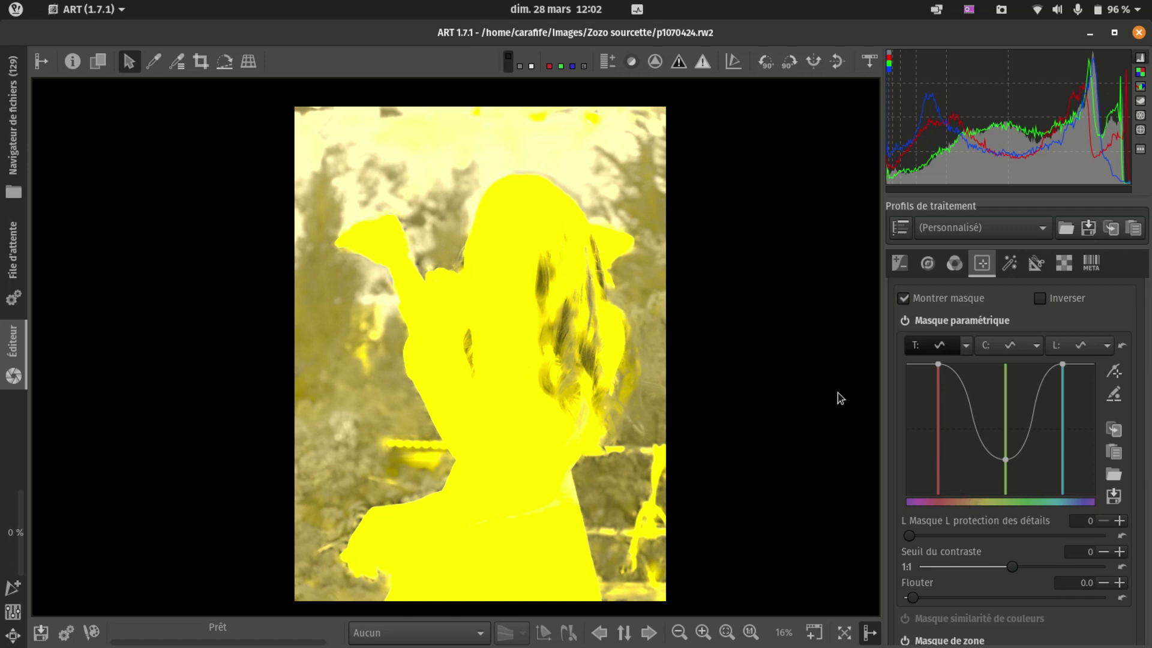
{"action": "scroll", "coordinate": [977, 533], "scroll_direction": "down", "scroll_amount": 5}
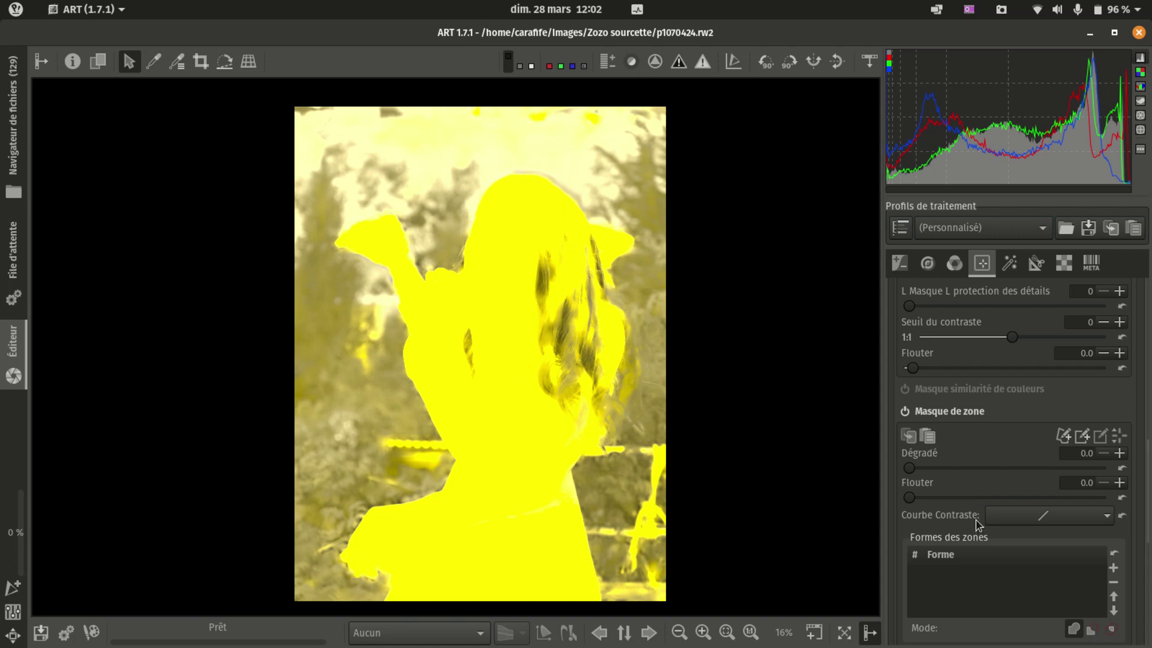
{"action": "scroll", "coordinate": [974, 520], "scroll_direction": "up", "scroll_amount": 10}
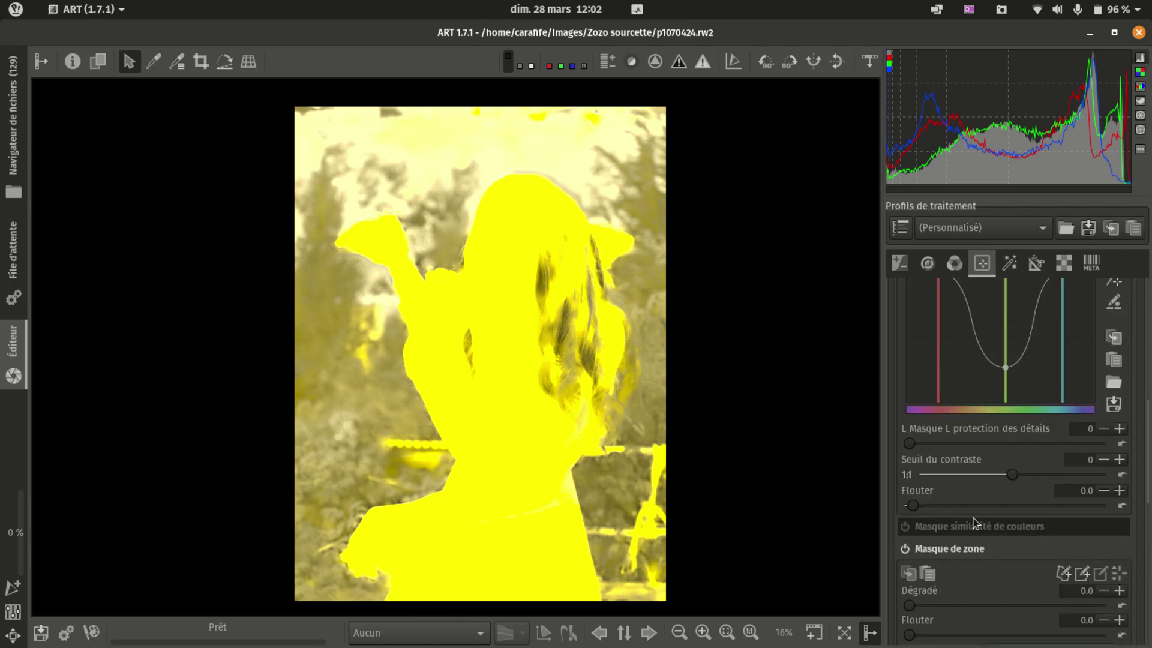
{"action": "scroll", "coordinate": [975, 355], "scroll_direction": "up", "scroll_amount": 3}
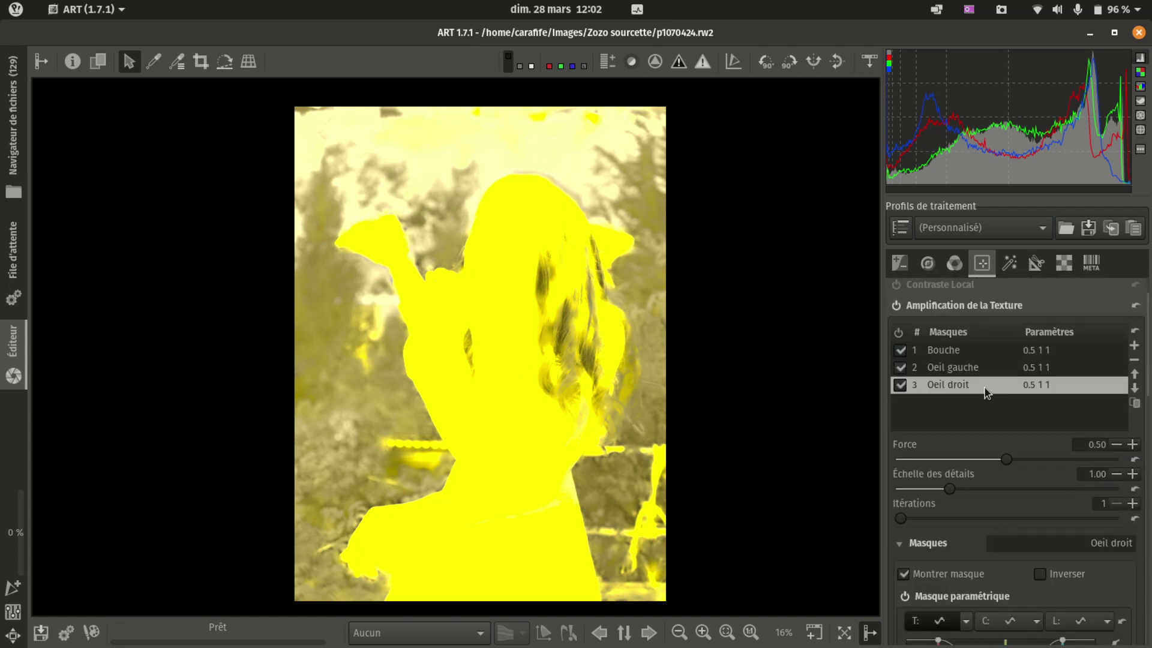
{"action": "scroll", "coordinate": [987, 392], "scroll_direction": "down", "scroll_amount": 8}
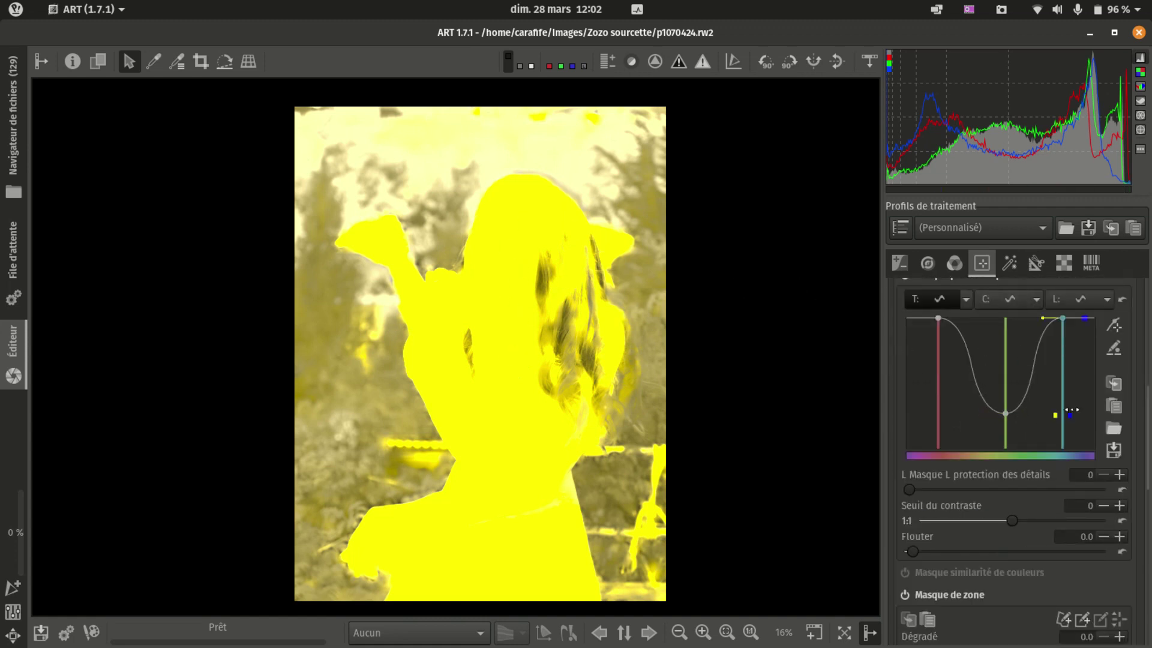
{"action": "scroll", "coordinate": [1067, 416], "scroll_direction": "up", "scroll_amount": 5}
{"action": "scroll", "coordinate": [999, 424], "scroll_direction": "up", "scroll_amount": 4}
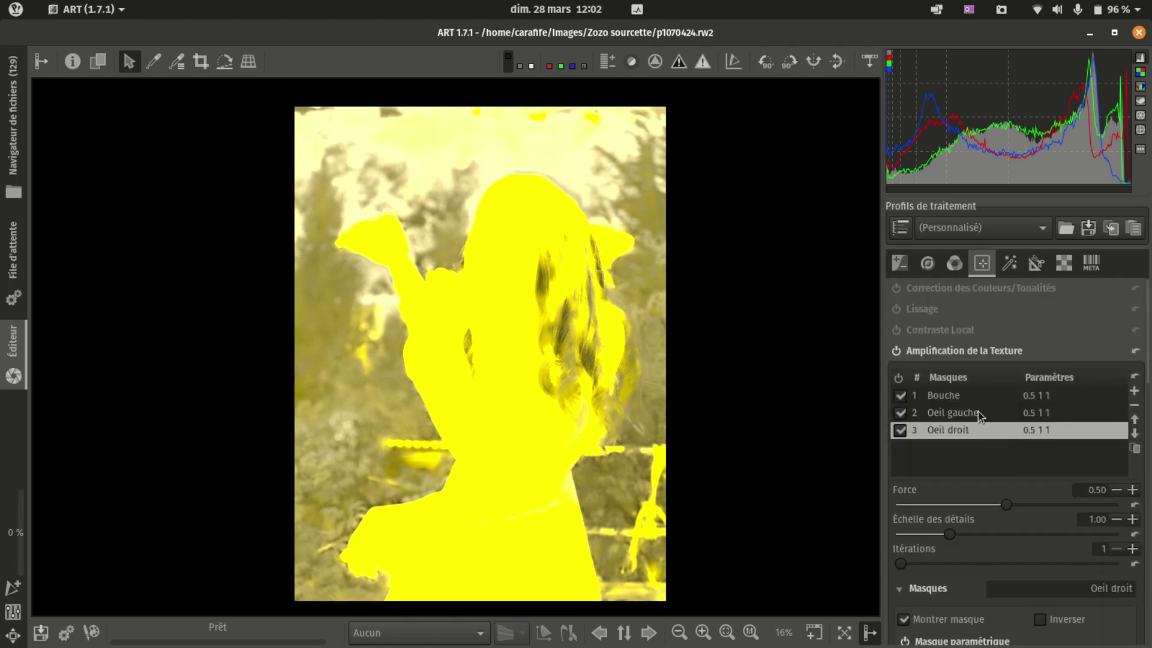
Display the Oeil gauche and Bouche masks, and examine the zone shape defined in Oeil gauche
{"action": "left_click", "coordinate": [978, 415]}
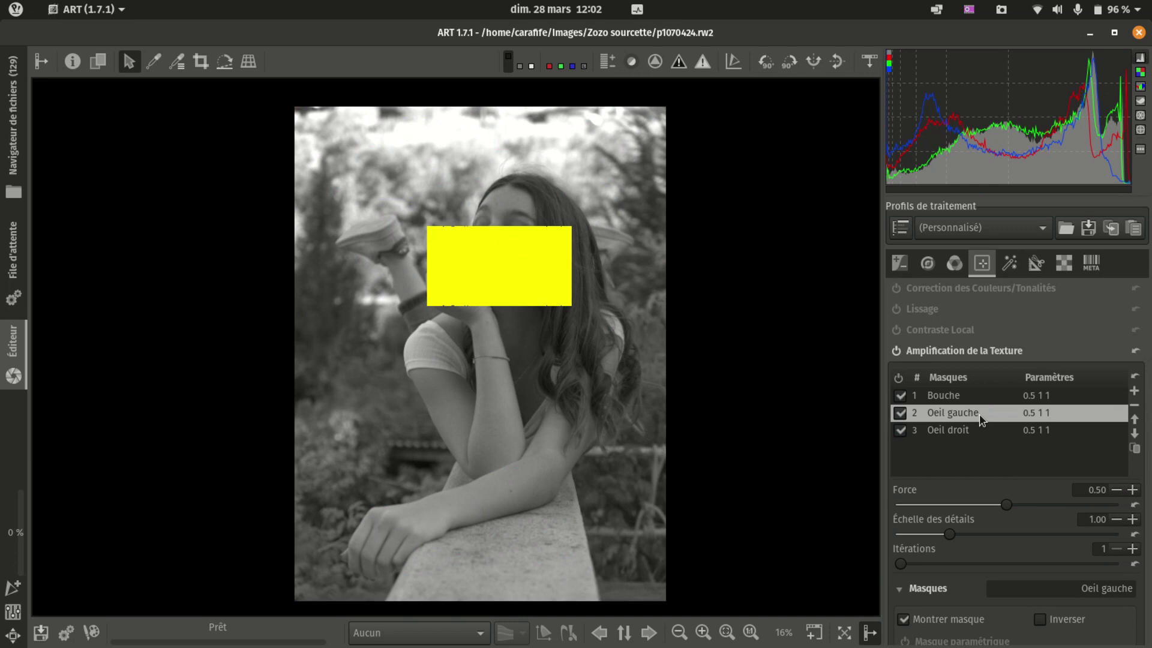
{"action": "left_click", "coordinate": [973, 397]}
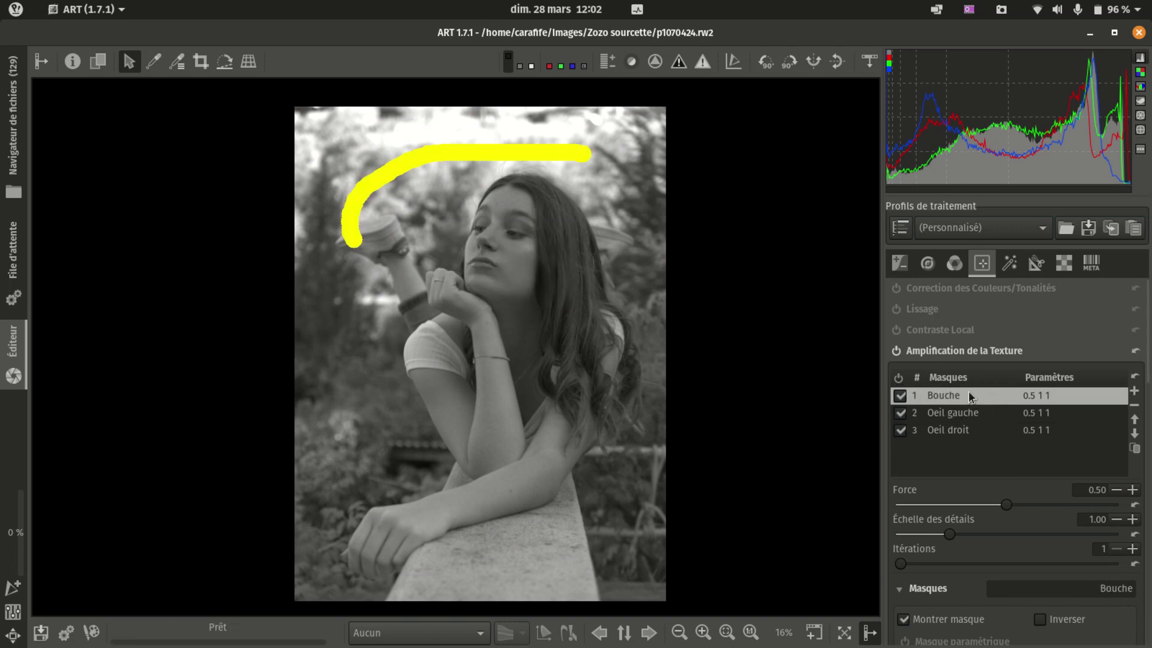
{"action": "left_click", "coordinate": [967, 414]}
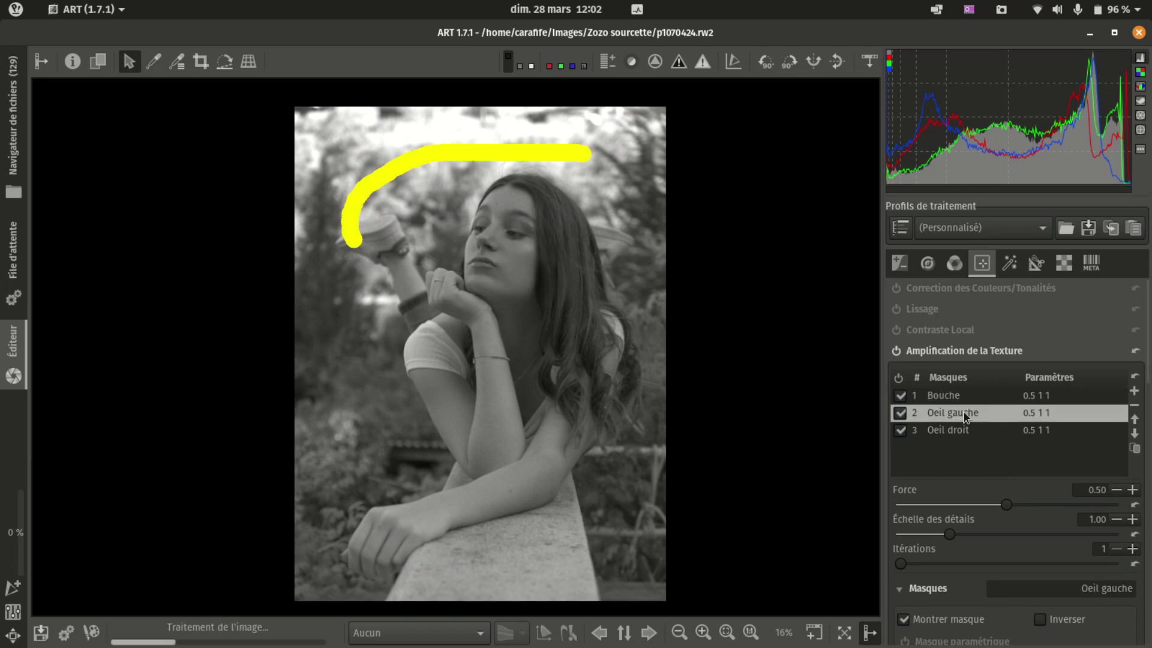
{"action": "scroll", "coordinate": [967, 418], "scroll_direction": "down", "scroll_amount": 2}
{"action": "scroll", "coordinate": [967, 419], "scroll_direction": "down", "scroll_amount": 10}
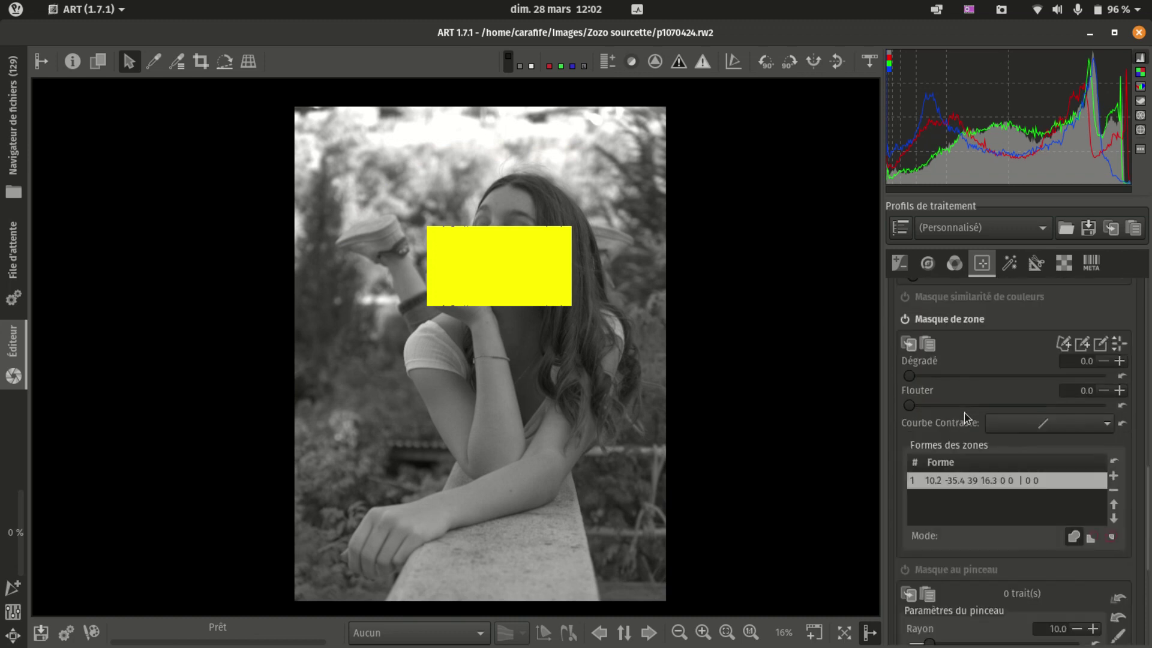
Soften the Oeil gauche zone mask by setting its Dégradé to 49.8 and Flouter to 125.5
{"action": "scroll", "coordinate": [960, 354], "scroll_direction": "up", "scroll_amount": 1}
{"action": "left_click_drag", "start_coordinate": [909, 422], "coordinate": [1005, 423]}
{"action": "left_click_drag", "start_coordinate": [921, 450], "coordinate": [956, 451]}
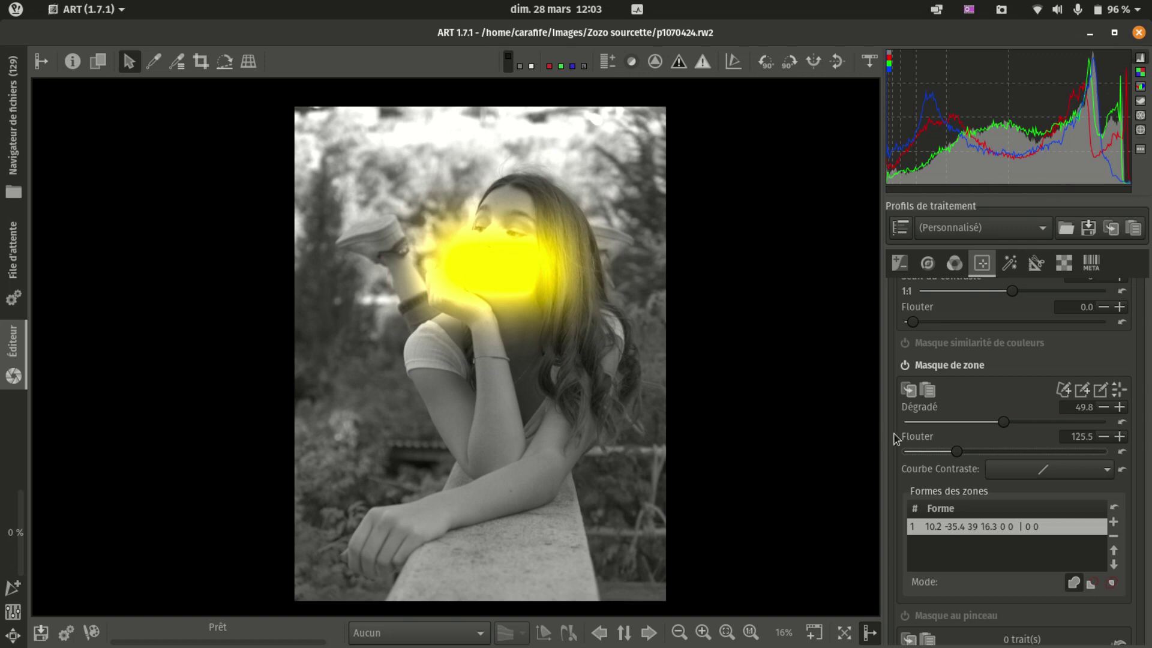
Cycle twice through the Bouche, Oeil gauche and Oeil droit masks to compare their brush, softened zone and parametric coverage
{"action": "scroll", "coordinate": [927, 454], "scroll_direction": "up", "scroll_amount": 8}
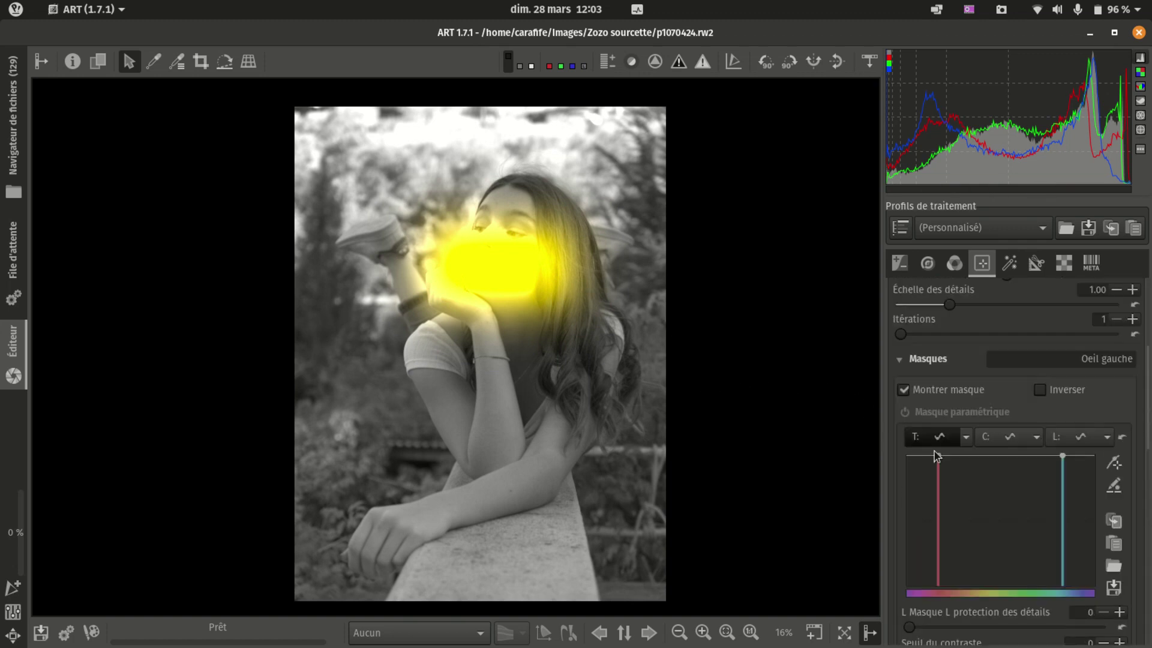
{"action": "scroll", "coordinate": [967, 347], "scroll_direction": "up", "scroll_amount": 3}
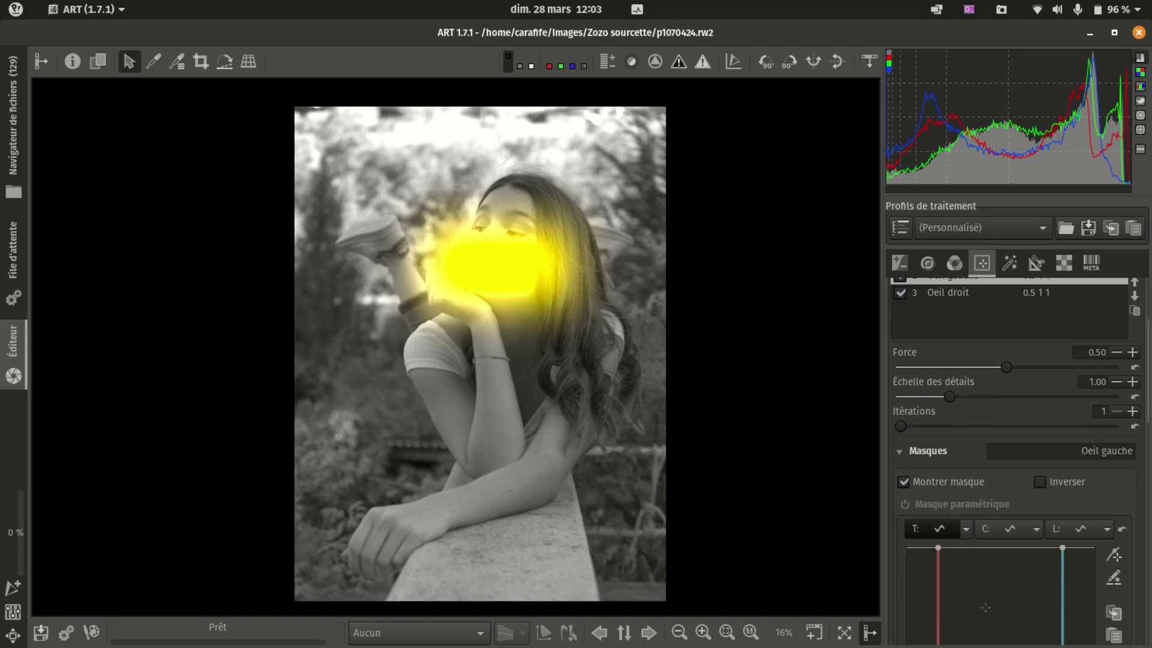
{"action": "scroll", "coordinate": [993, 602], "scroll_direction": "up", "scroll_amount": 3}
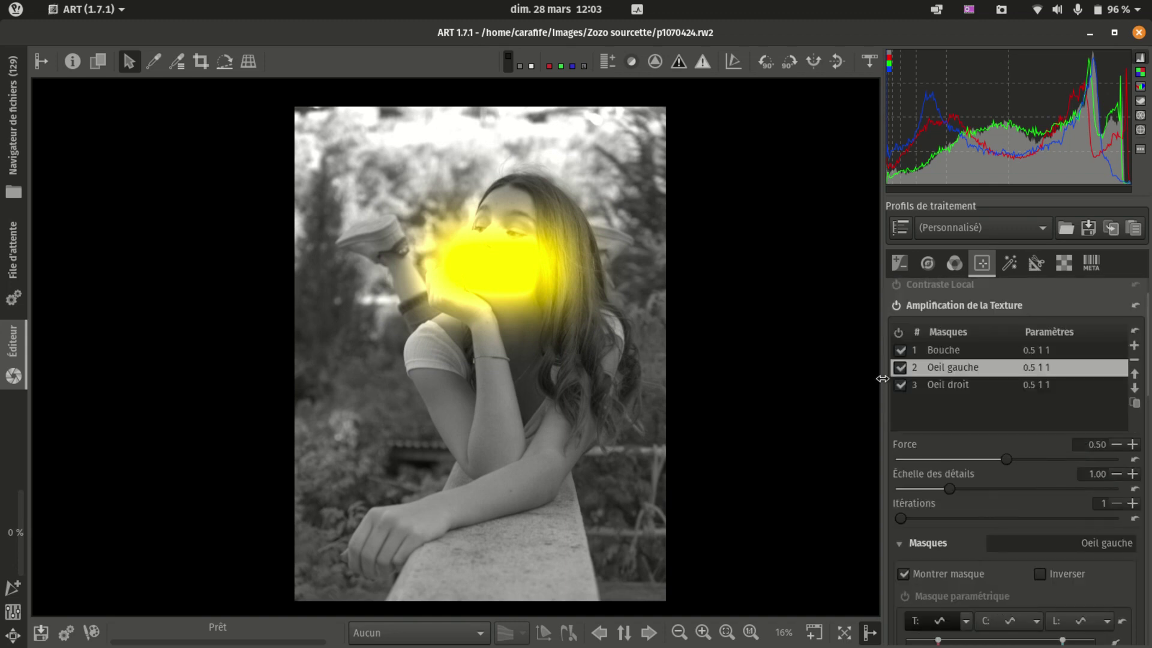
{"action": "left_click", "coordinate": [952, 350]}
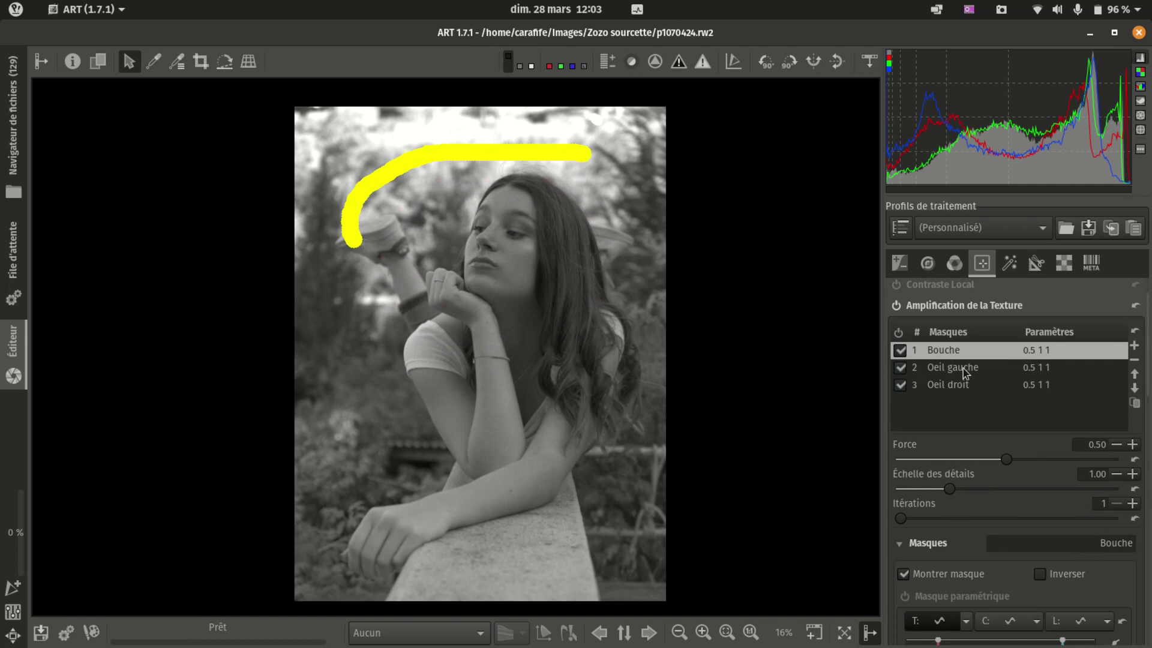
{"action": "left_click", "coordinate": [963, 368]}
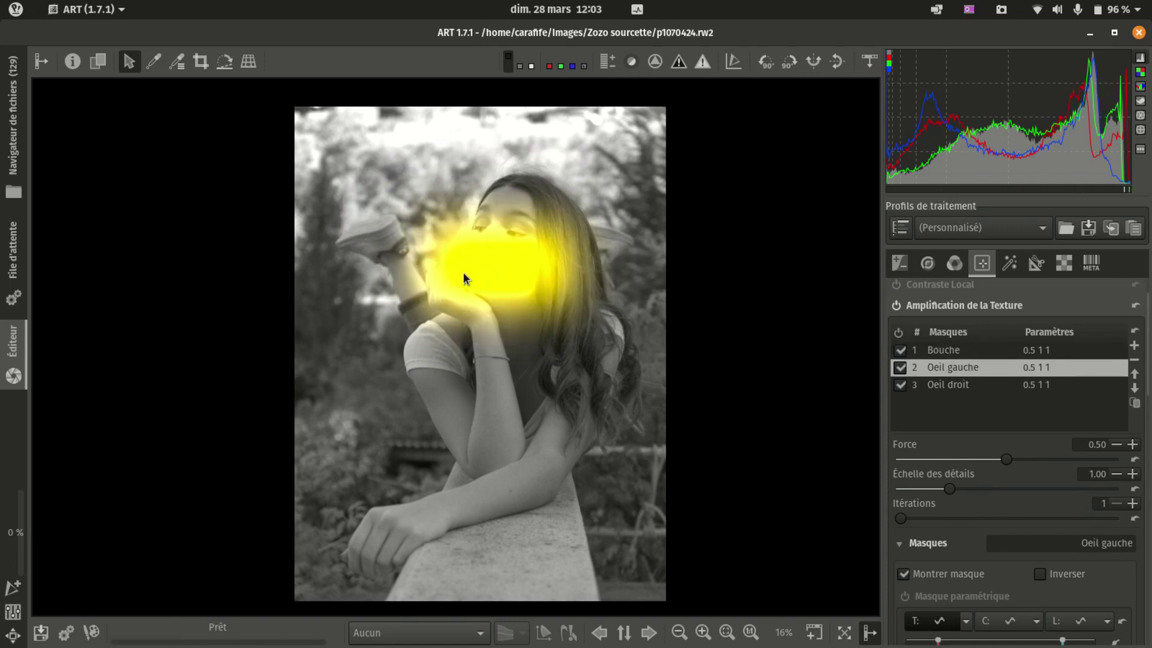
{"action": "left_click", "coordinate": [983, 385]}
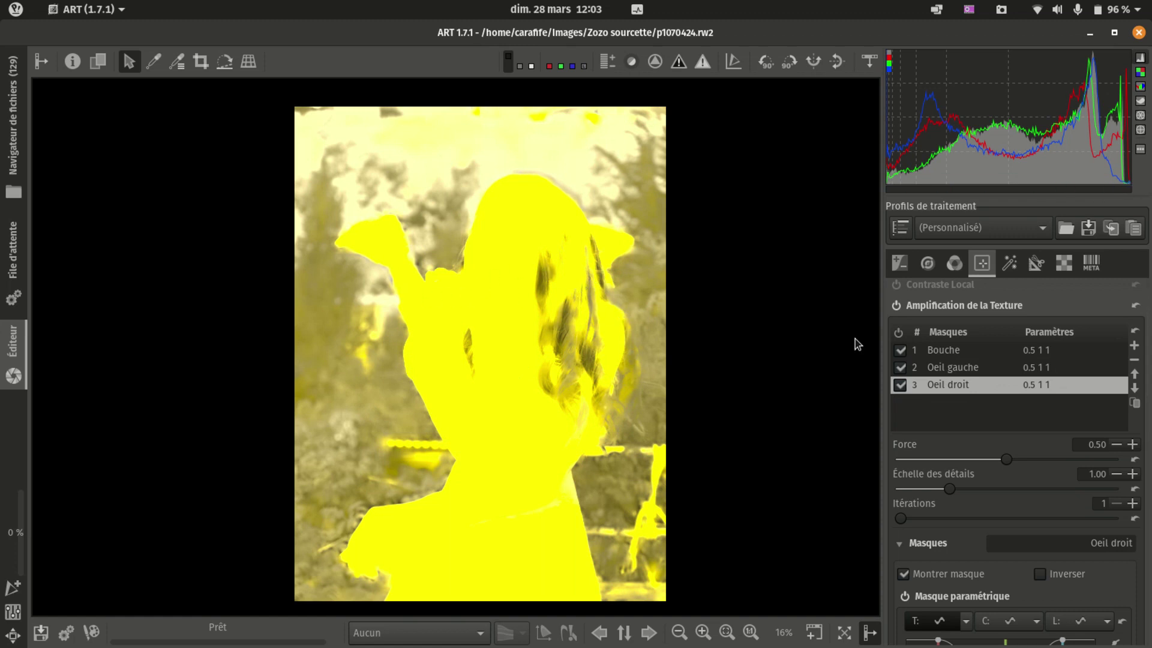
{"action": "left_click", "coordinate": [971, 350]}
{"action": "left_click", "coordinate": [974, 367]}
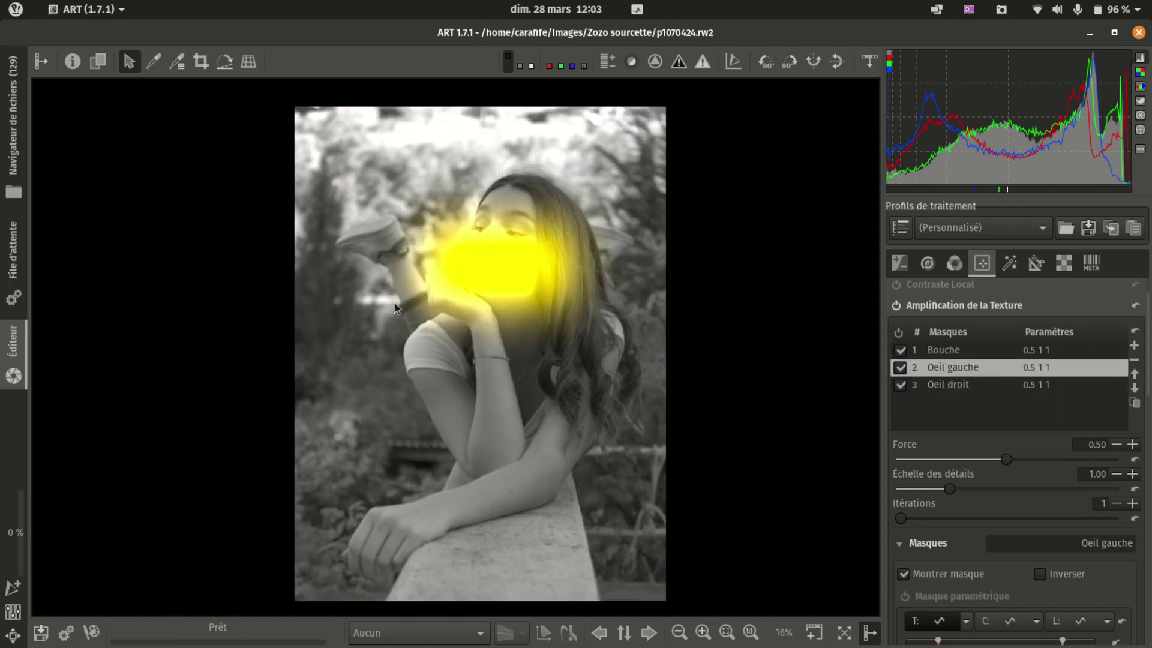
{"action": "left_click", "coordinate": [960, 385]}
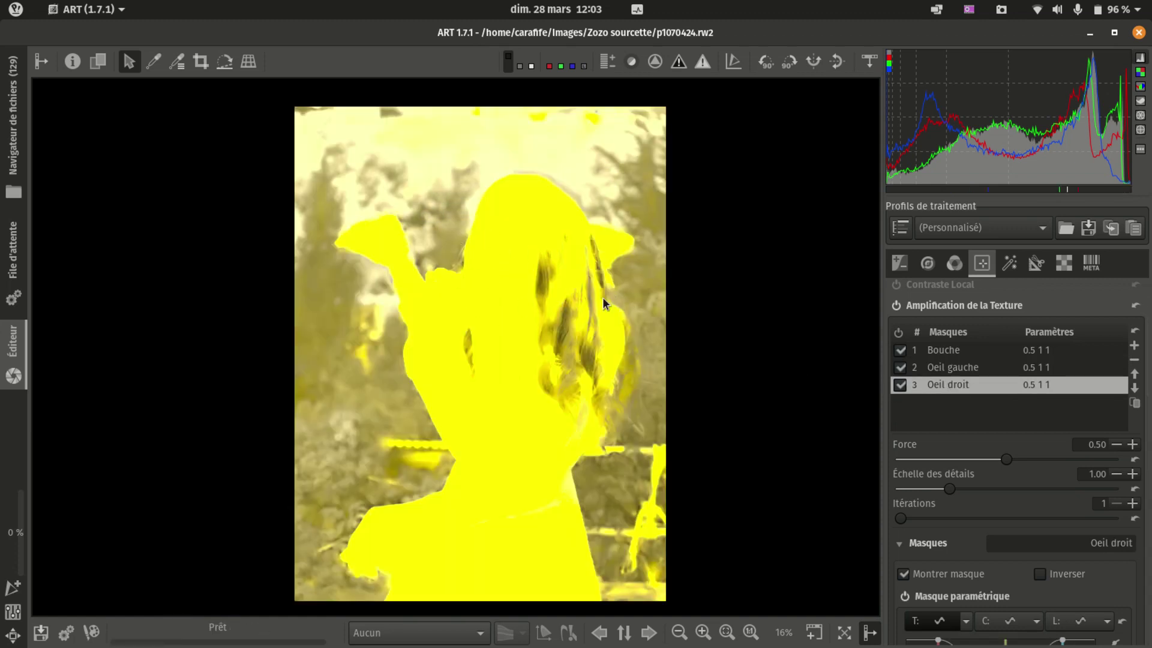